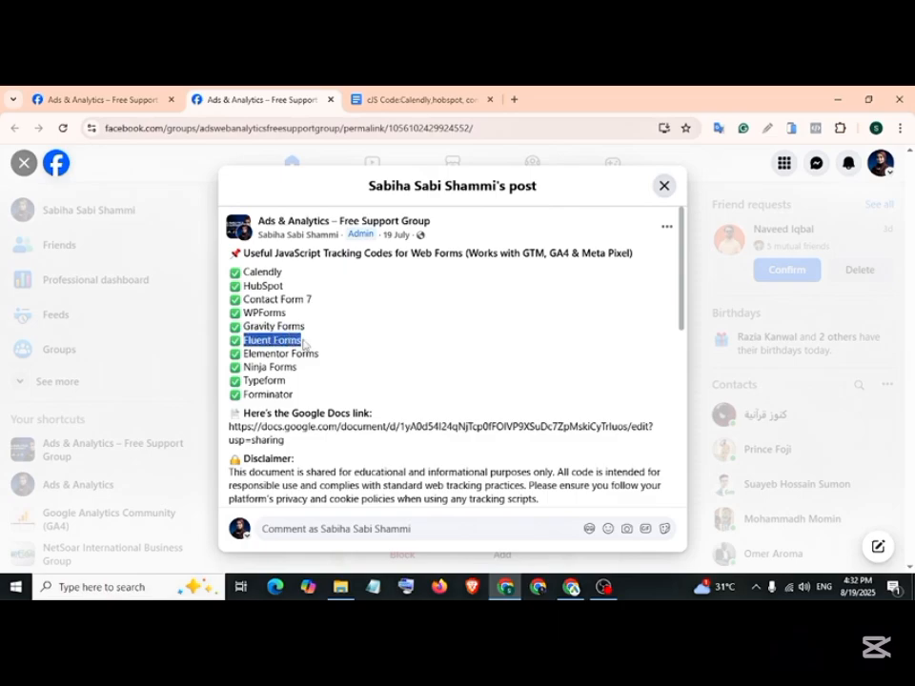
Copy the complete Fluent Forms script from the Google Docs code document and paste it into the Custom HTML tag in Google Tag Manager.
{"action": "key", "text": "ctrl+Tab"}
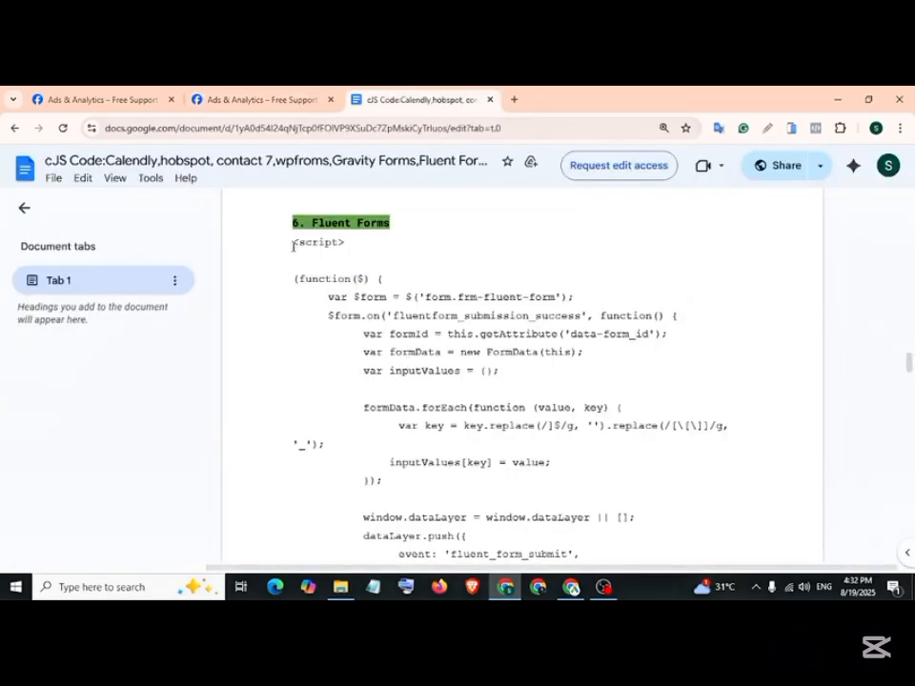
{"action": "left_click_drag", "start_coordinate": [292, 245], "coordinate": [416, 415]}
{"action": "left_click", "coordinate": [343, 298]}
{"action": "left_click_drag", "start_coordinate": [294, 248], "coordinate": [355, 313]}
{"action": "scroll", "coordinate": [384, 383], "scroll_direction": "down", "scroll_amount": 4}
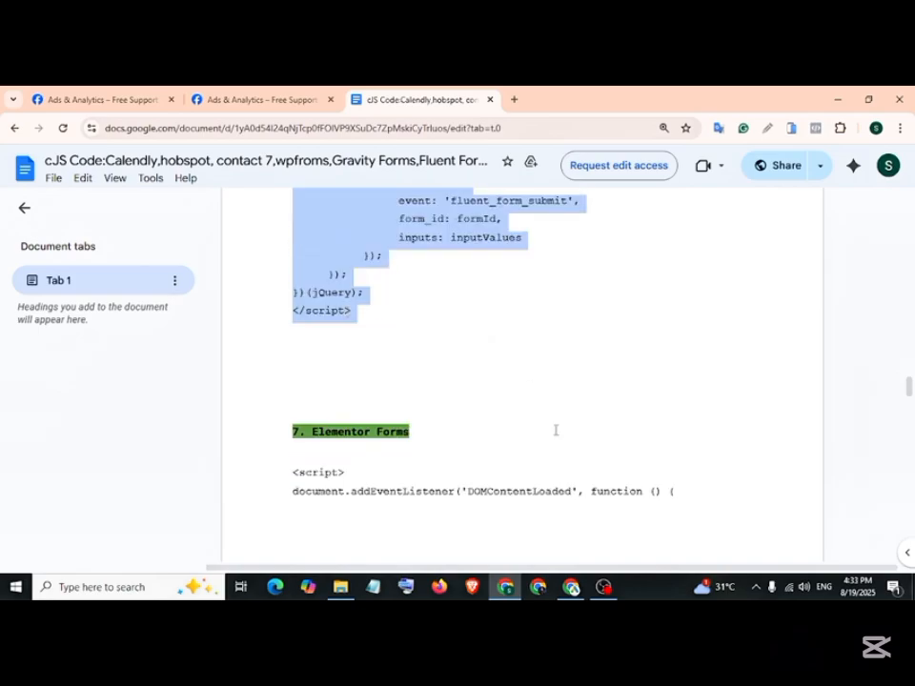
{"action": "left_click", "coordinate": [571, 586]}
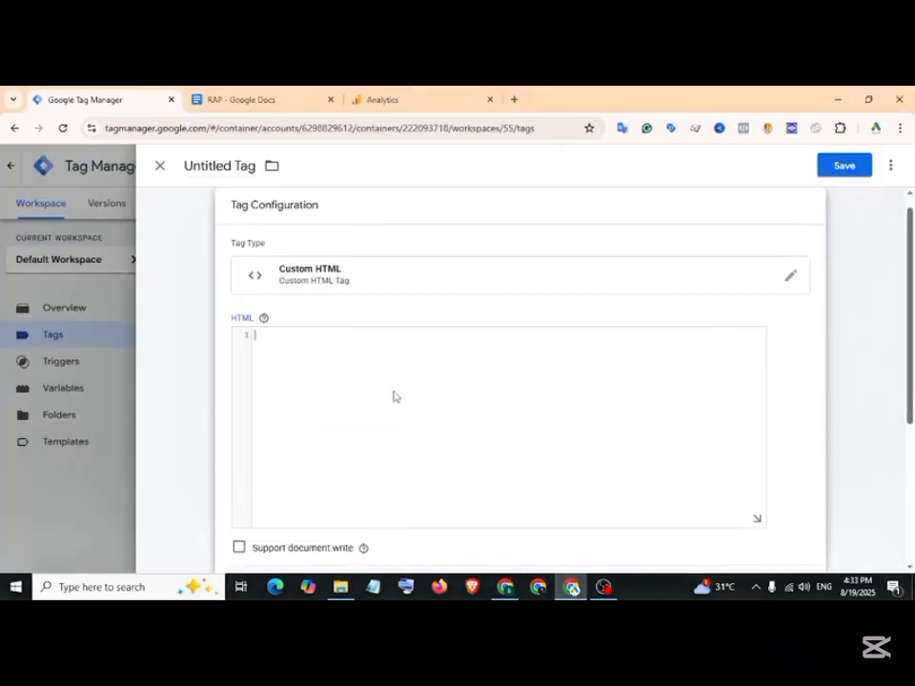
{"action": "key", "text": "ctrl+v"}
Set the tag to fire on Initialization - All Pages and save it as "cHTML-Fluent Form Listener Code -Tag".
{"action": "scroll", "coordinate": [425, 408], "scroll_direction": "down", "scroll_amount": 5}
{"action": "left_click", "coordinate": [341, 473]}
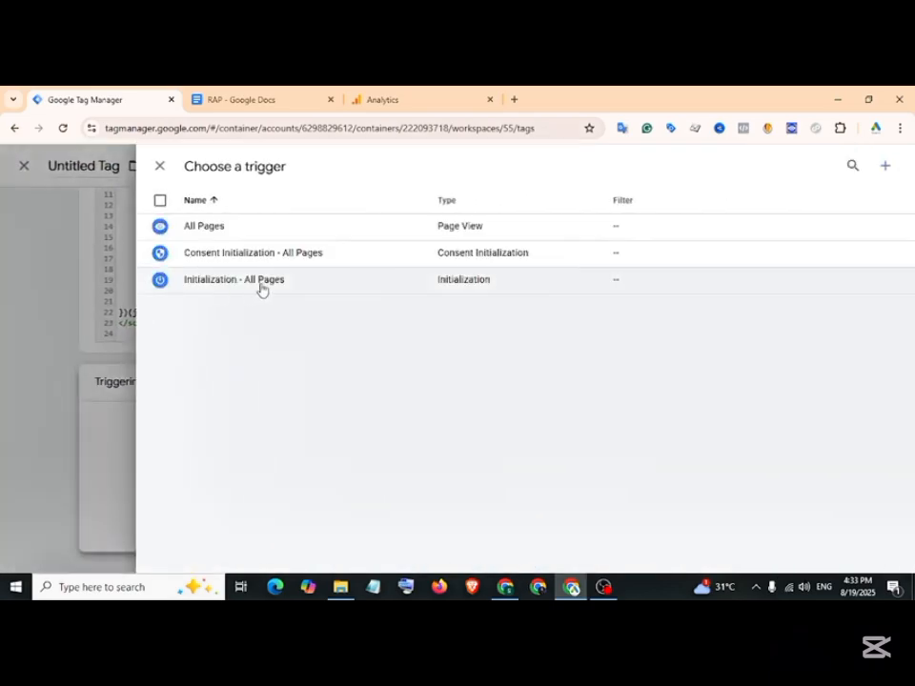
{"action": "left_click", "coordinate": [263, 283]}
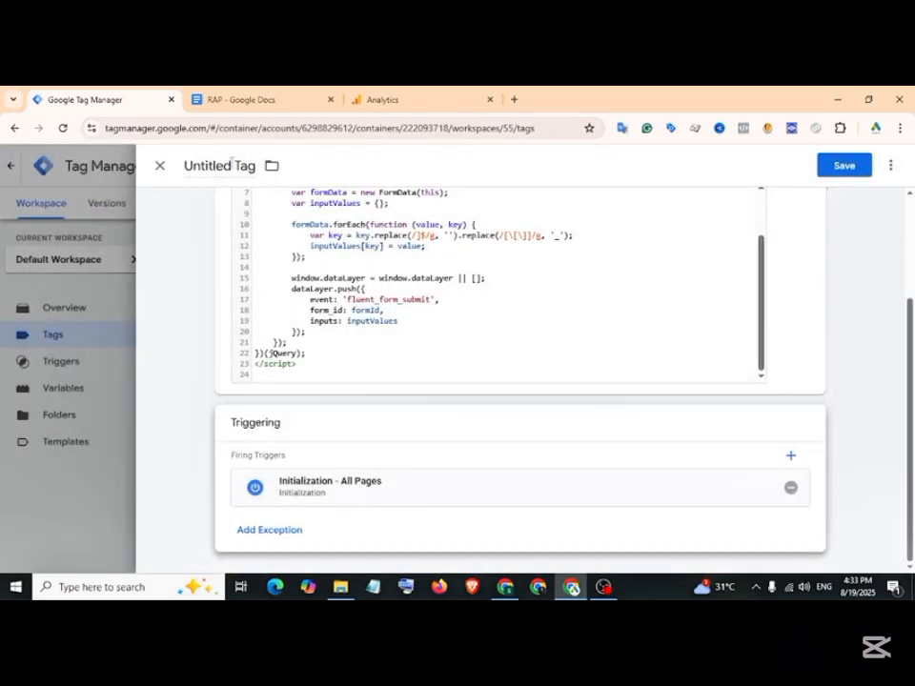
{"action": "left_click", "coordinate": [225, 165]}
{"action": "type", "text": "cHTML-Fluent Form Listener Code -Tag"}
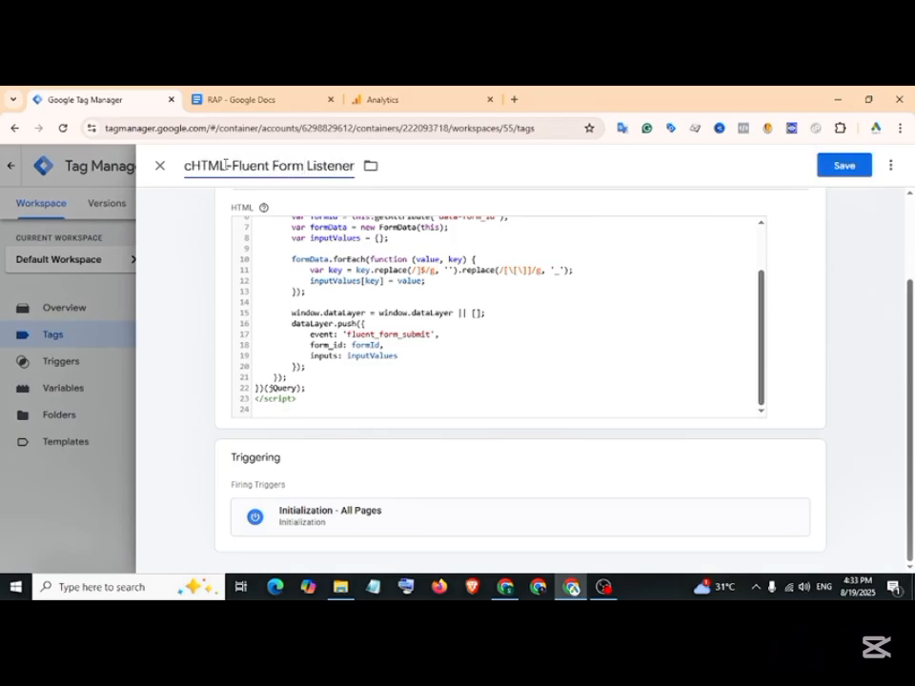
{"action": "left_click", "coordinate": [855, 168]}
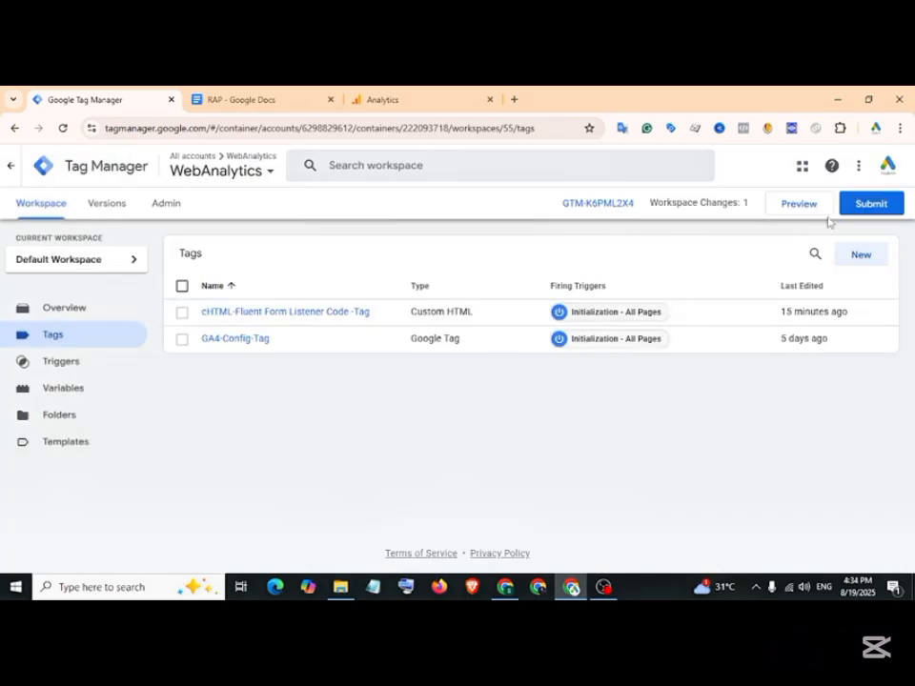
{"action": "left_click", "coordinate": [809, 209]}
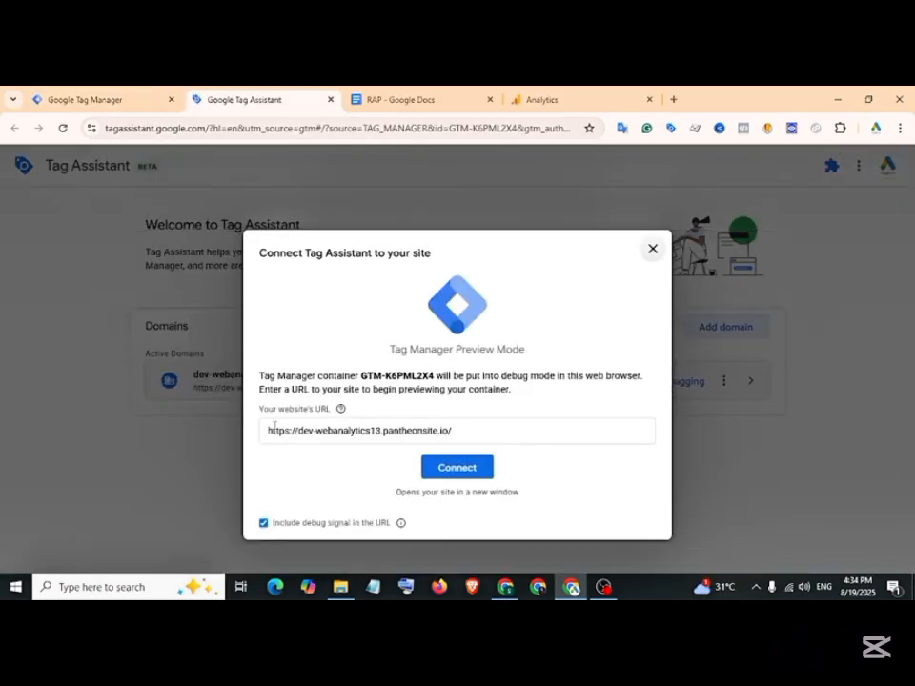
{"action": "left_click_drag", "start_coordinate": [270, 430], "coordinate": [458, 430]}
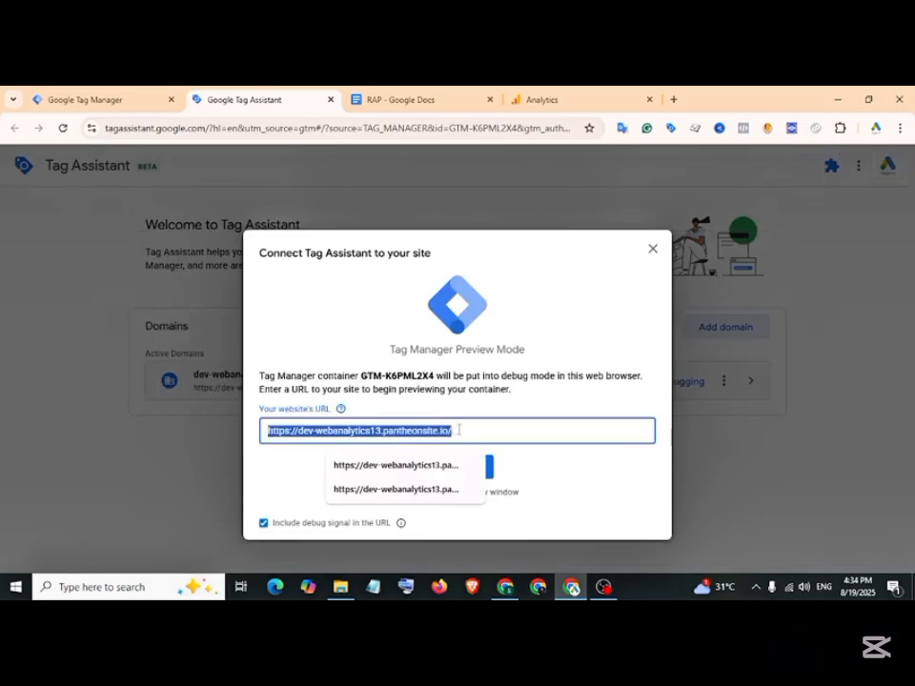
{"action": "left_click", "coordinate": [464, 430]}
{"action": "left_click", "coordinate": [460, 473]}
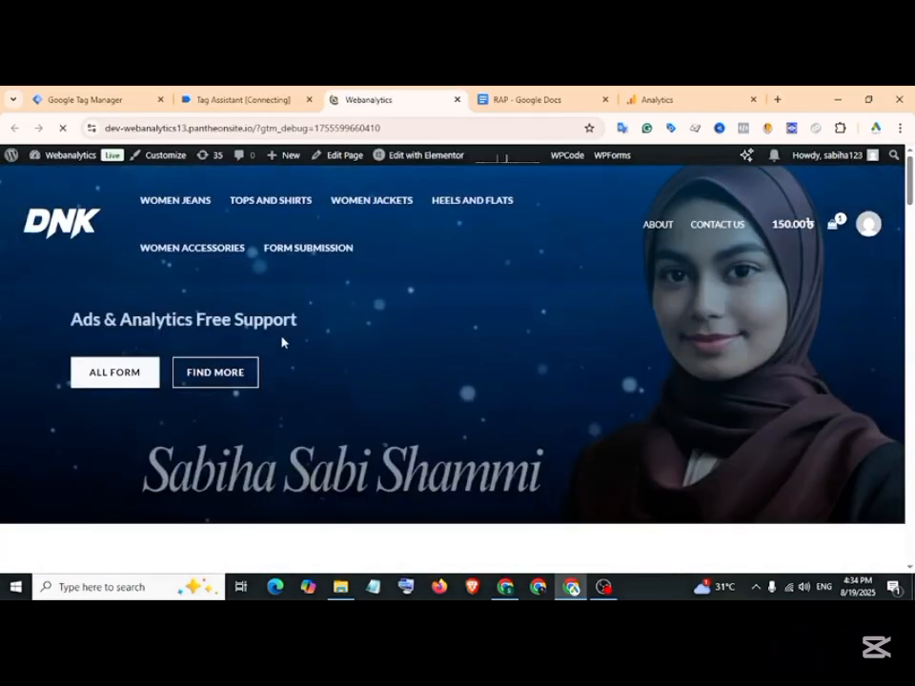
Submit the Fluent Form on the site's Form Submission page with the contact's name and e-mail, subject "Test" and message "test form submit".
{"action": "left_click", "coordinate": [138, 376]}
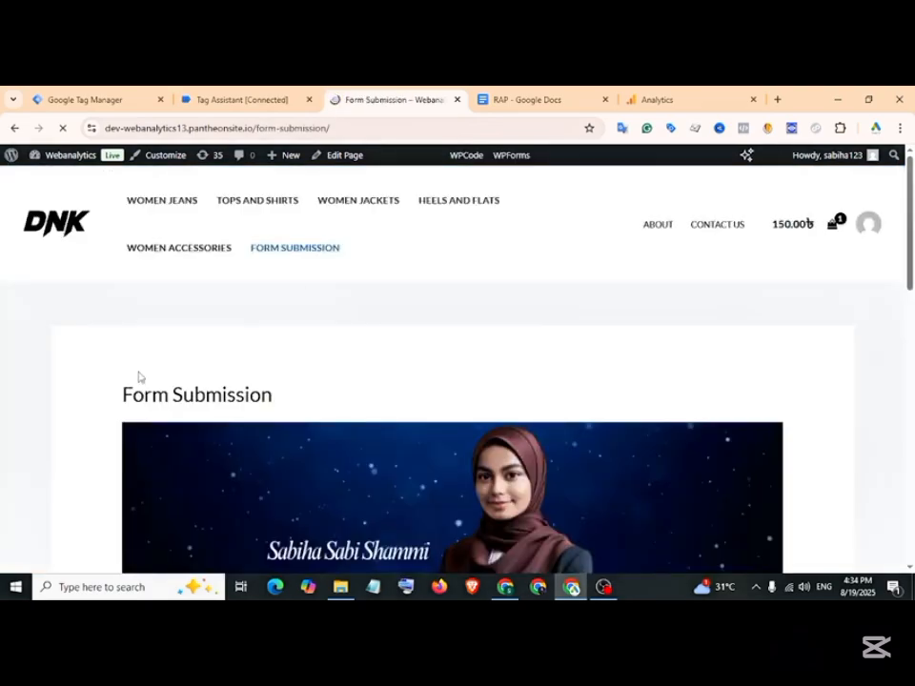
{"action": "scroll", "coordinate": [397, 351], "scroll_direction": "down", "scroll_amount": 7}
{"action": "scroll", "coordinate": [259, 381], "scroll_direction": "down", "scroll_amount": 3}
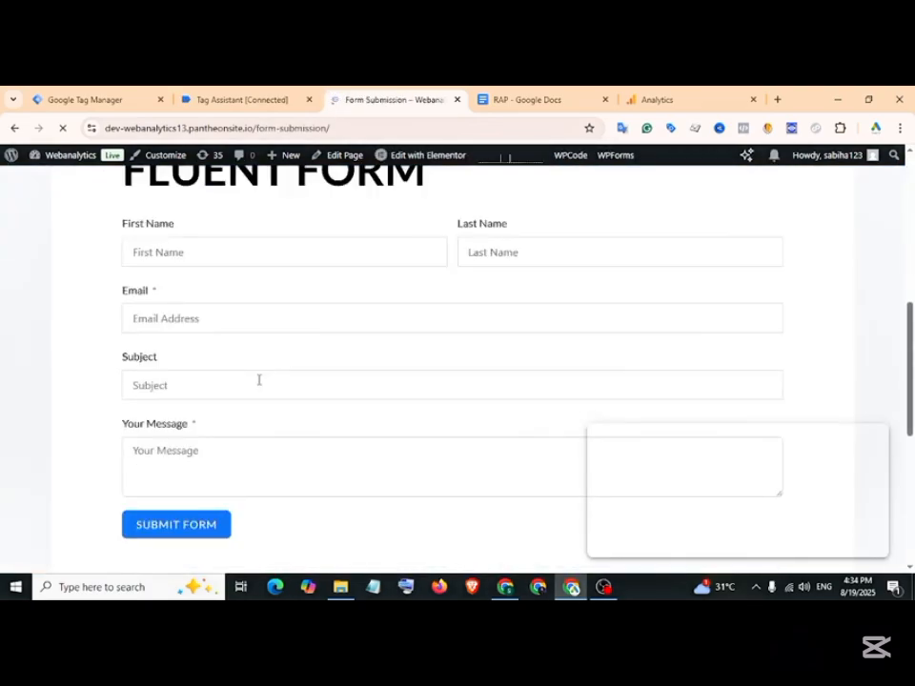
{"action": "left_click", "coordinate": [209, 250]}
{"action": "left_click", "coordinate": [224, 286]}
{"action": "left_click", "coordinate": [173, 455]}
{"action": "type", "text": "test form submit"}
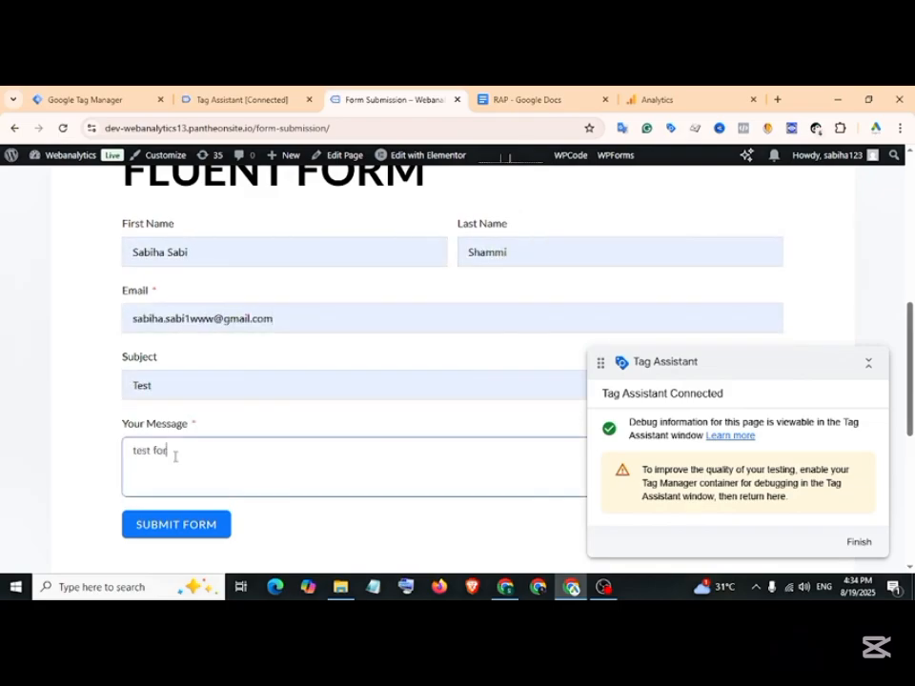
{"action": "left_click", "coordinate": [179, 527]}
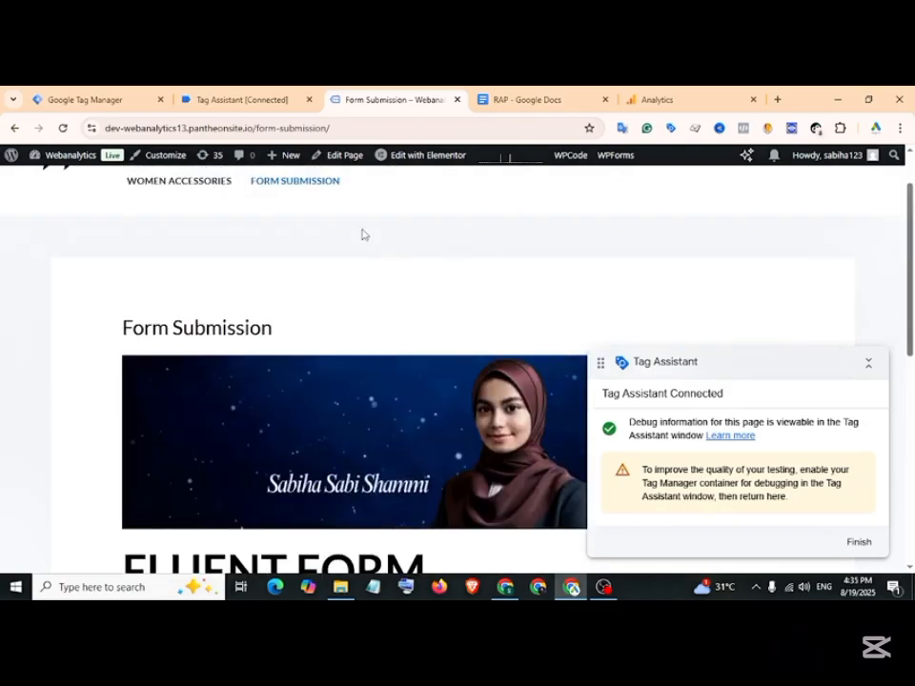
Examine the data layer values of the fluent_form_submit event in Tag Assistant, including the event name, form_id and submitted input fields.
{"action": "left_click", "coordinate": [229, 98]}
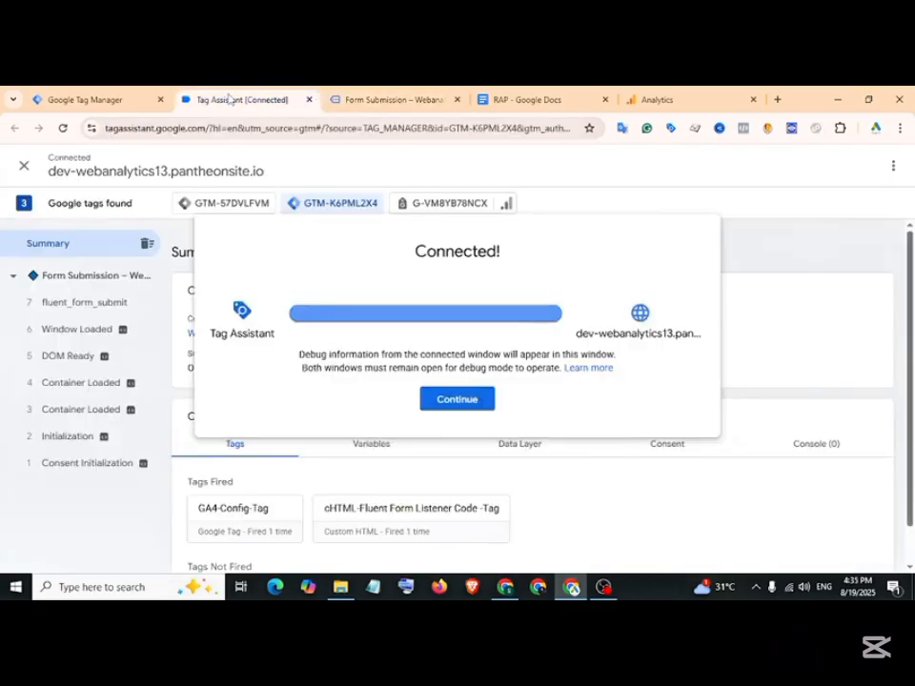
{"action": "left_click", "coordinate": [453, 399]}
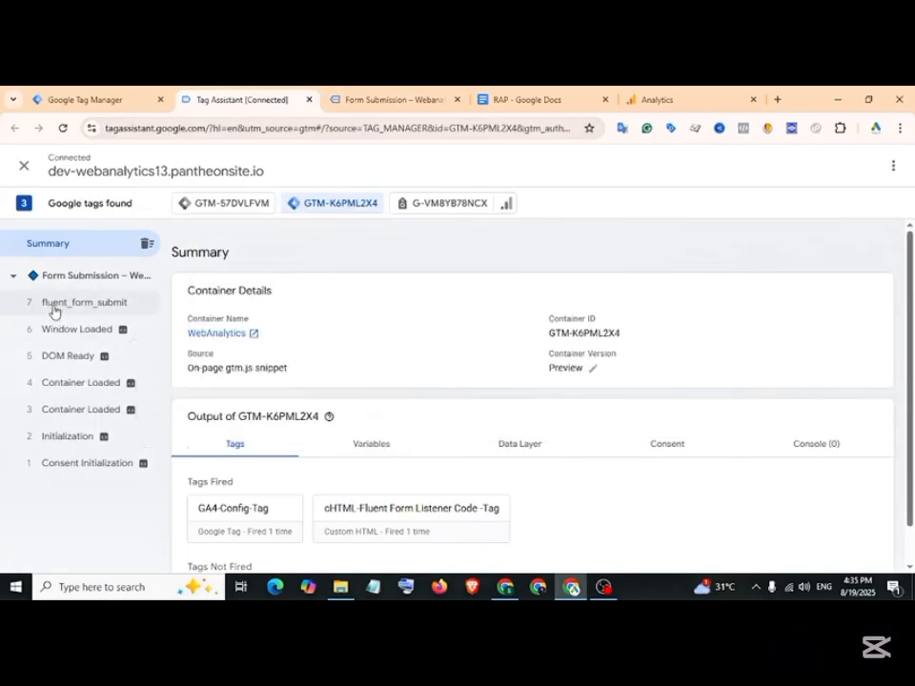
{"action": "left_click", "coordinate": [112, 307]}
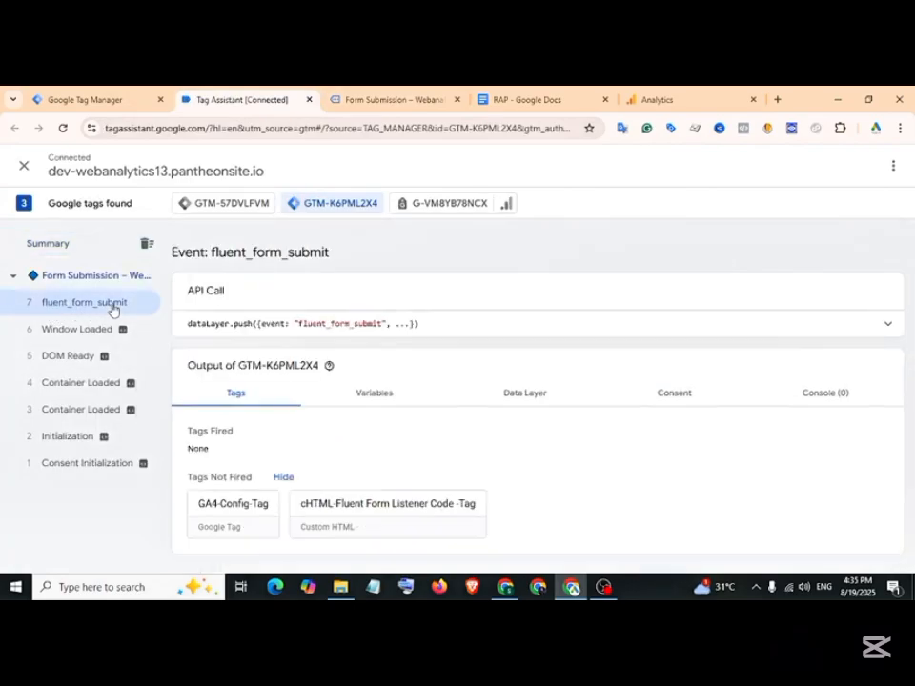
{"action": "left_click", "coordinate": [534, 401]}
{"action": "scroll", "coordinate": [454, 421], "scroll_direction": "down", "scroll_amount": 1}
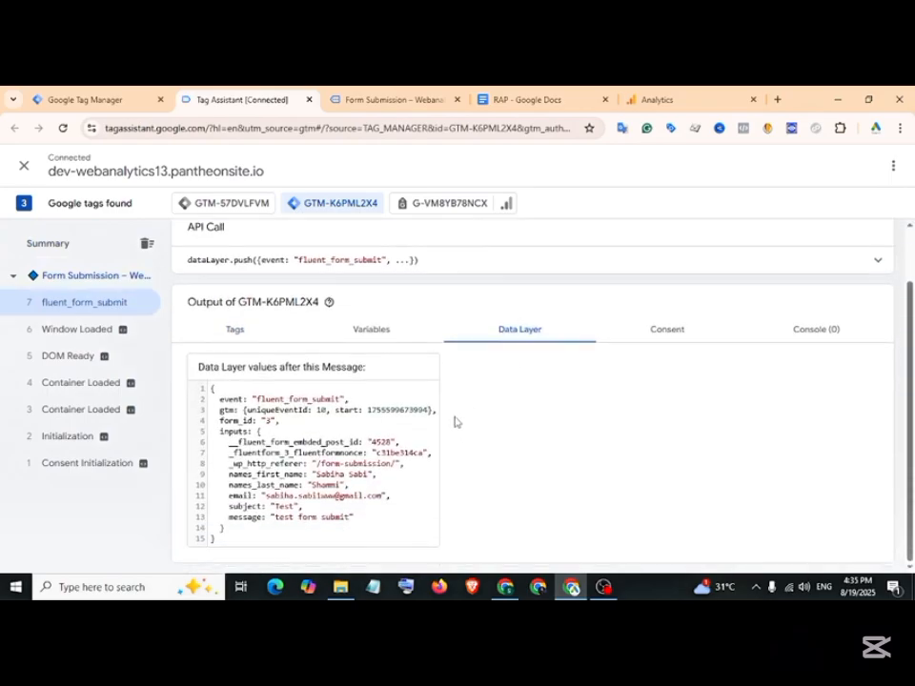
{"action": "left_click_drag", "start_coordinate": [218, 399], "coordinate": [344, 399]}
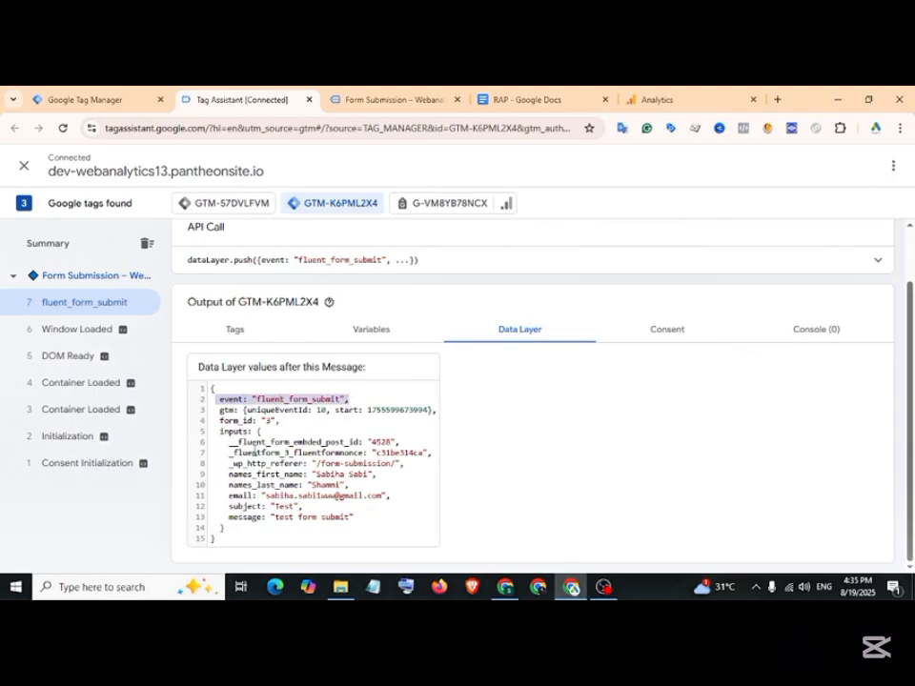
{"action": "left_click_drag", "start_coordinate": [220, 420], "coordinate": [266, 422]}
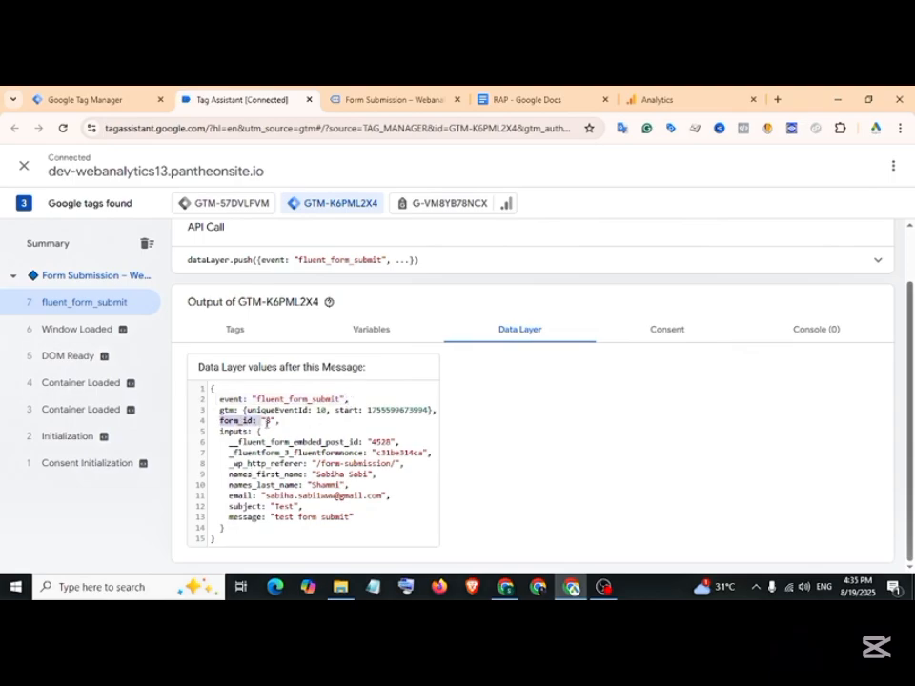
{"action": "left_click_drag", "start_coordinate": [226, 473], "coordinate": [360, 519]}
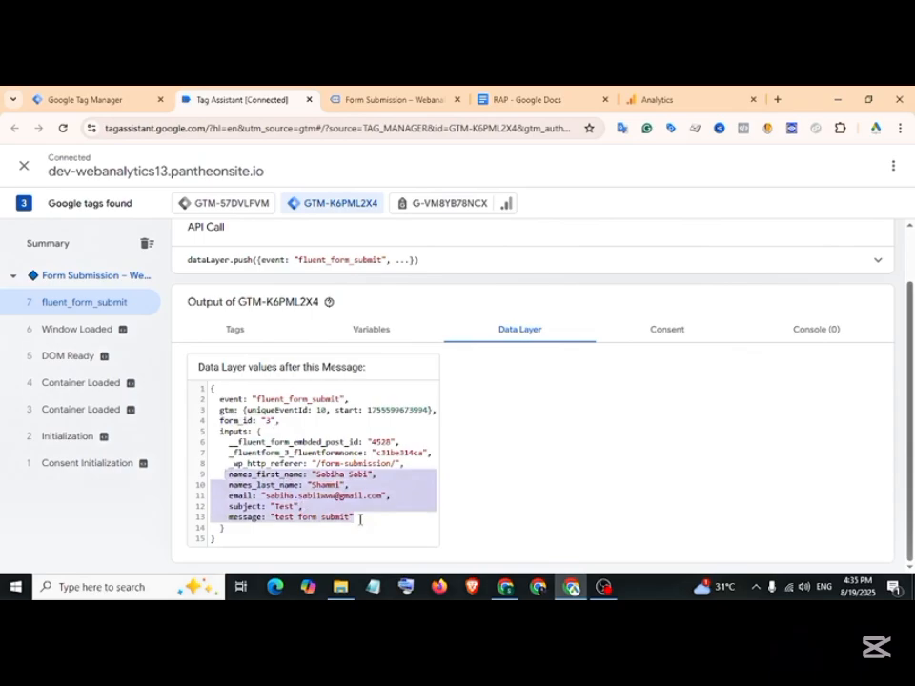
Start a new user-defined variable of type Data Layer Variable in Google Tag Manager.
{"action": "left_click", "coordinate": [114, 98]}
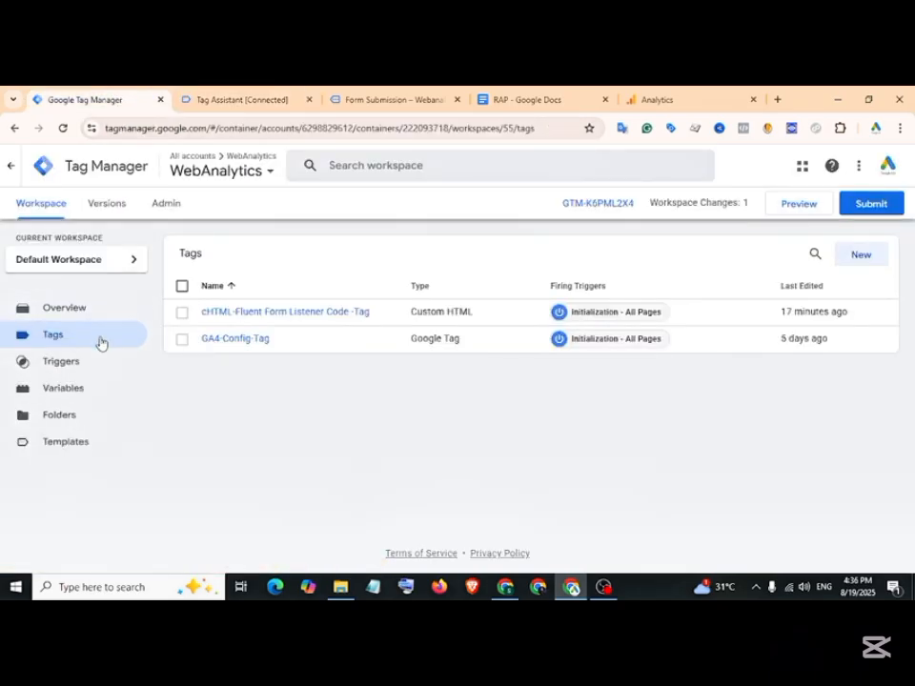
{"action": "left_click", "coordinate": [73, 388]}
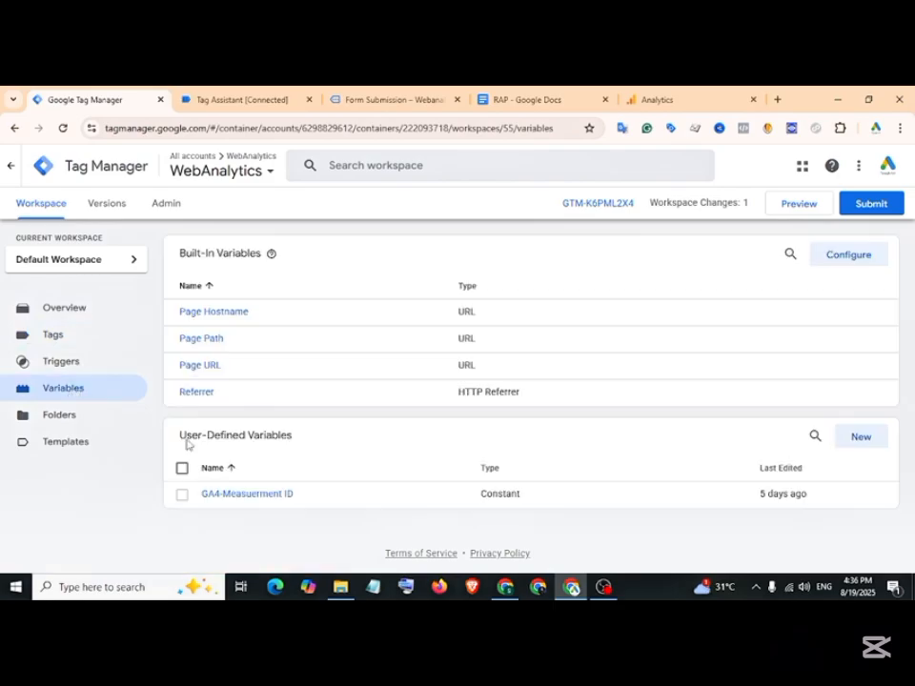
{"action": "left_click_drag", "start_coordinate": [181, 438], "coordinate": [294, 441]}
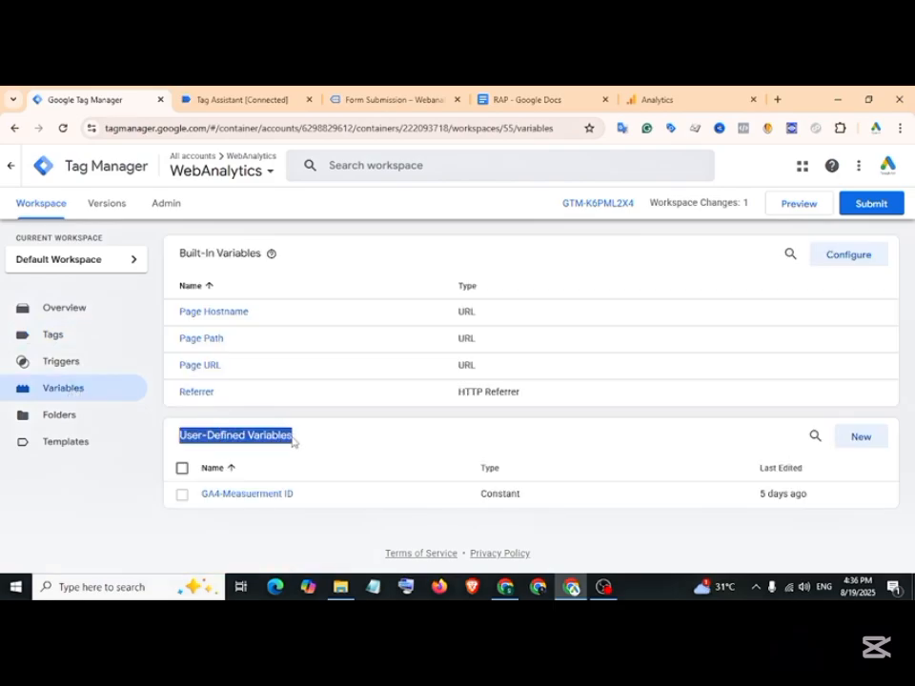
{"action": "left_click", "coordinate": [862, 439]}
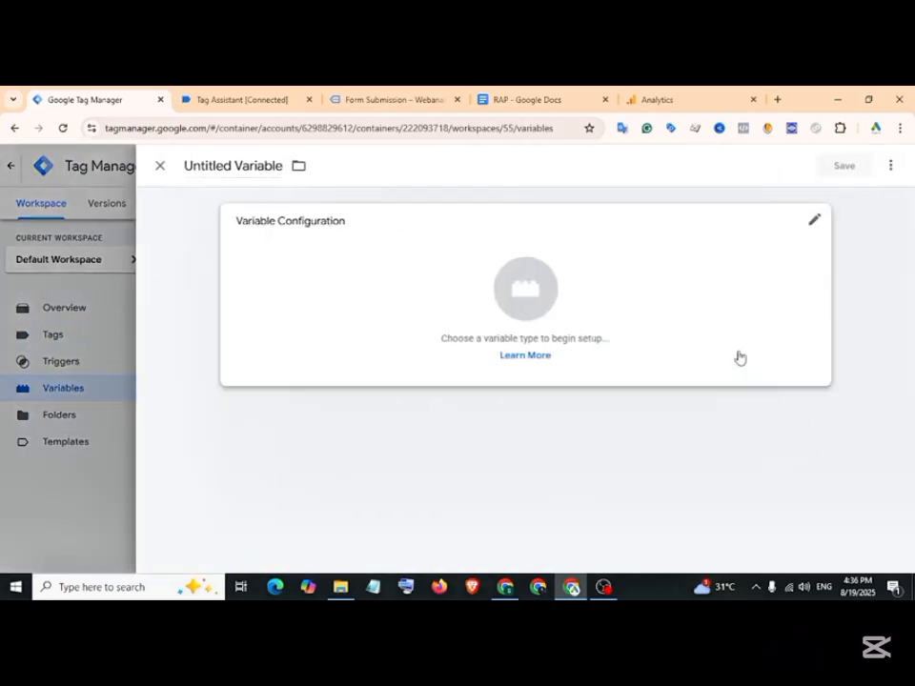
{"action": "left_click", "coordinate": [648, 290]}
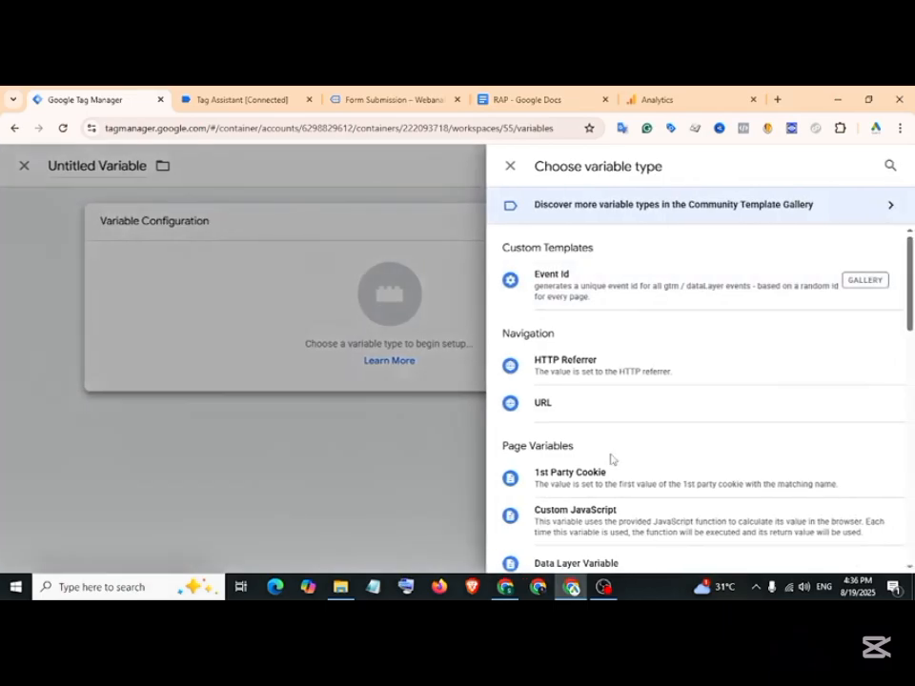
{"action": "scroll", "coordinate": [628, 453], "scroll_direction": "down", "scroll_amount": 2}
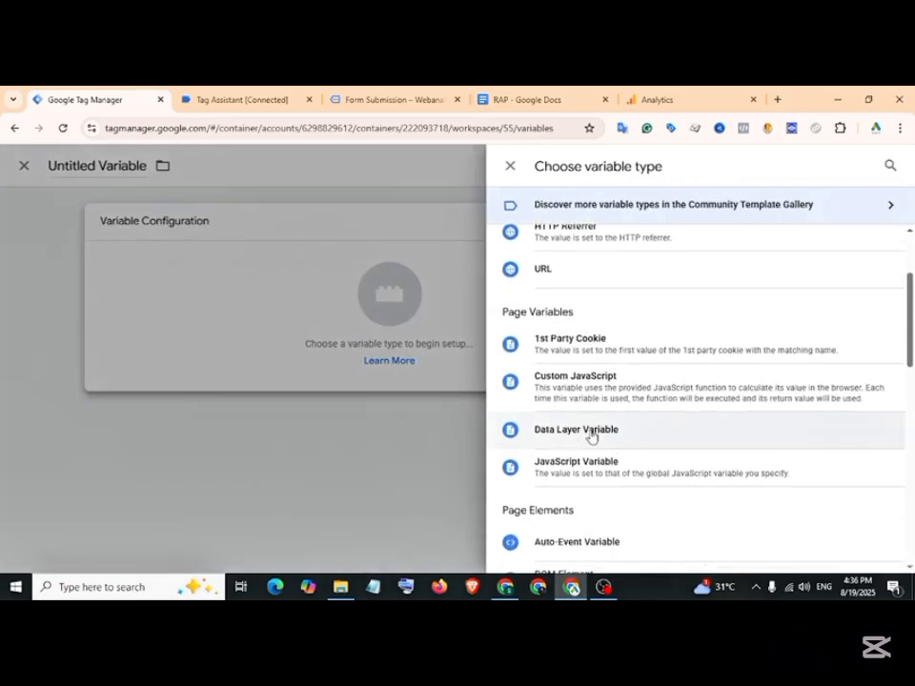
{"action": "left_click", "coordinate": [600, 435]}
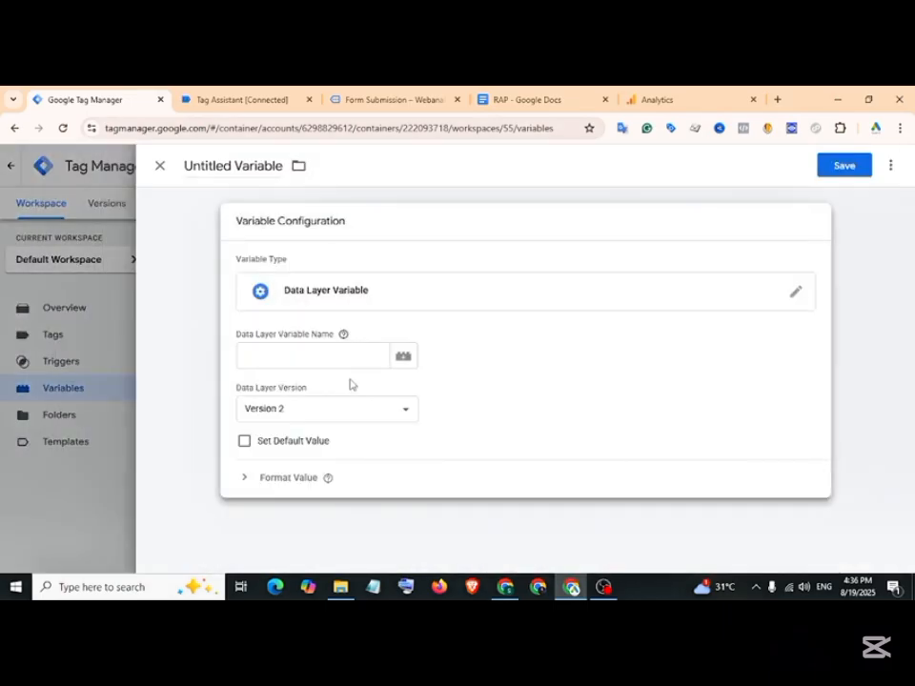
Copy the form_id key from Tag Assistant's data layer output and paste it as the new variable's Data Layer Variable Name.
{"action": "left_click", "coordinate": [277, 99]}
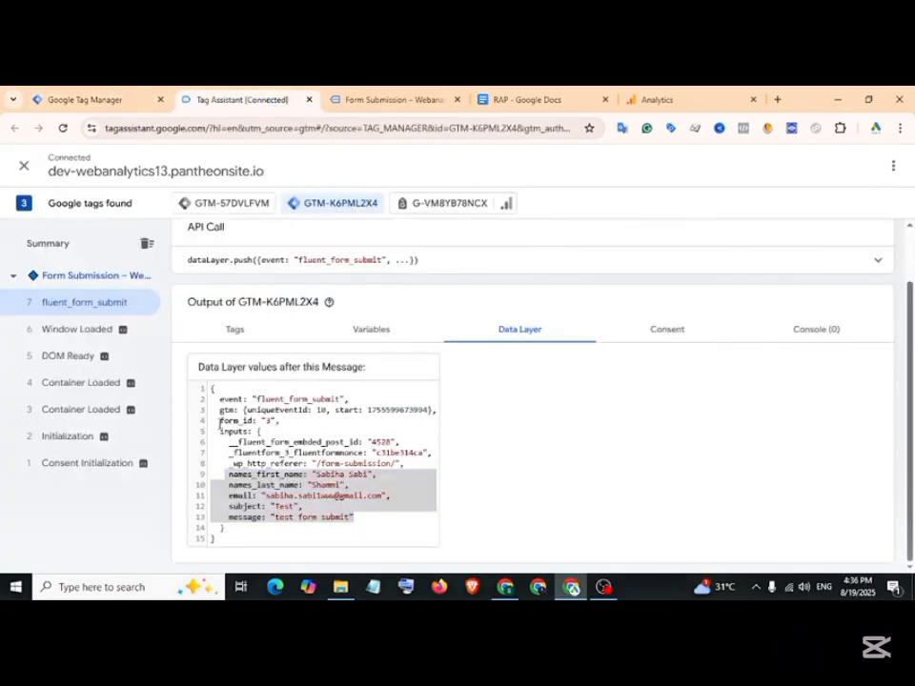
{"action": "left_click_drag", "start_coordinate": [220, 422], "coordinate": [253, 421]}
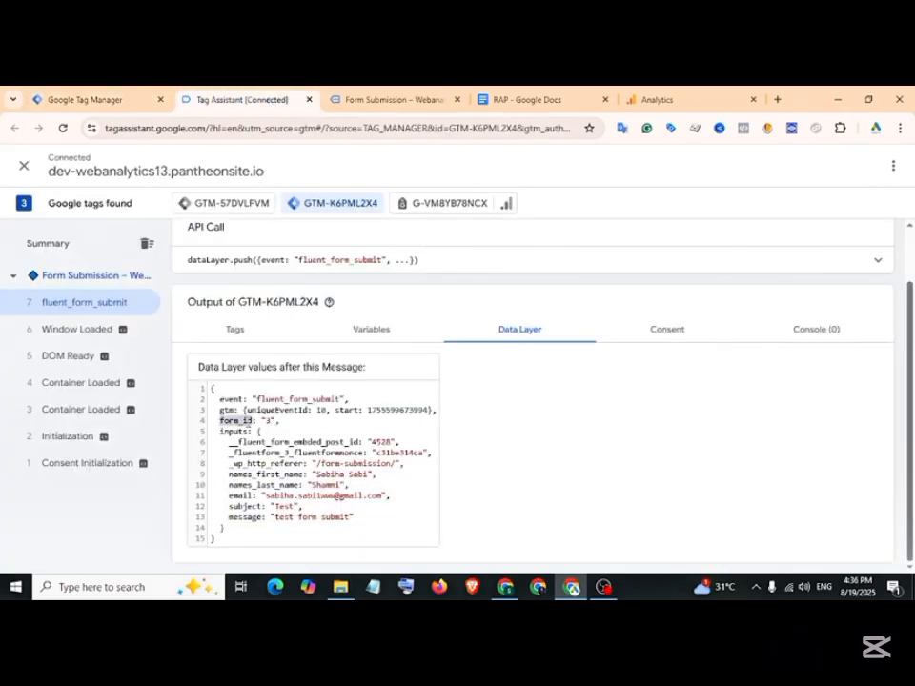
{"action": "right_click", "coordinate": [252, 420]}
{"action": "left_click", "coordinate": [285, 248]}
{"action": "left_click", "coordinate": [86, 99]}
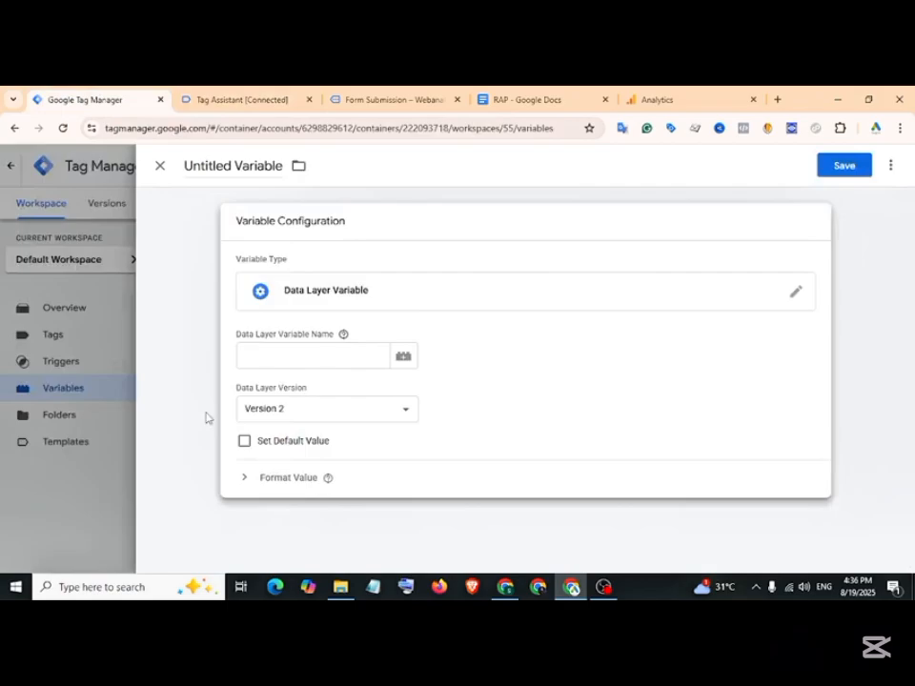
{"action": "right_click", "coordinate": [288, 353]}
{"action": "left_click", "coordinate": [314, 421]}
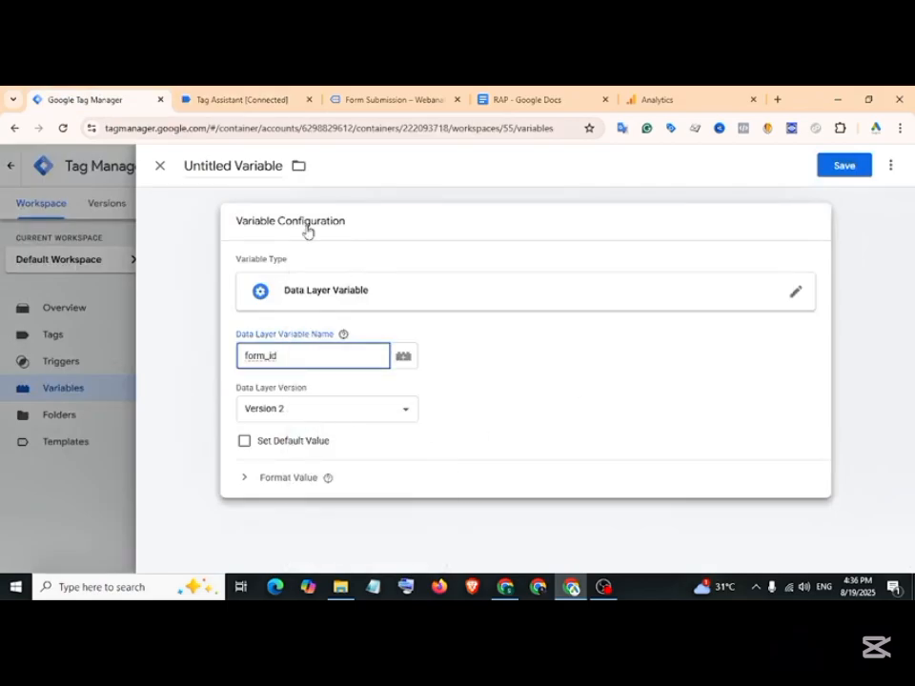
Name the data layer variable "dlv-form_id" and save it.
{"action": "left_click", "coordinate": [219, 167]}
{"action": "type", "text": "d"}
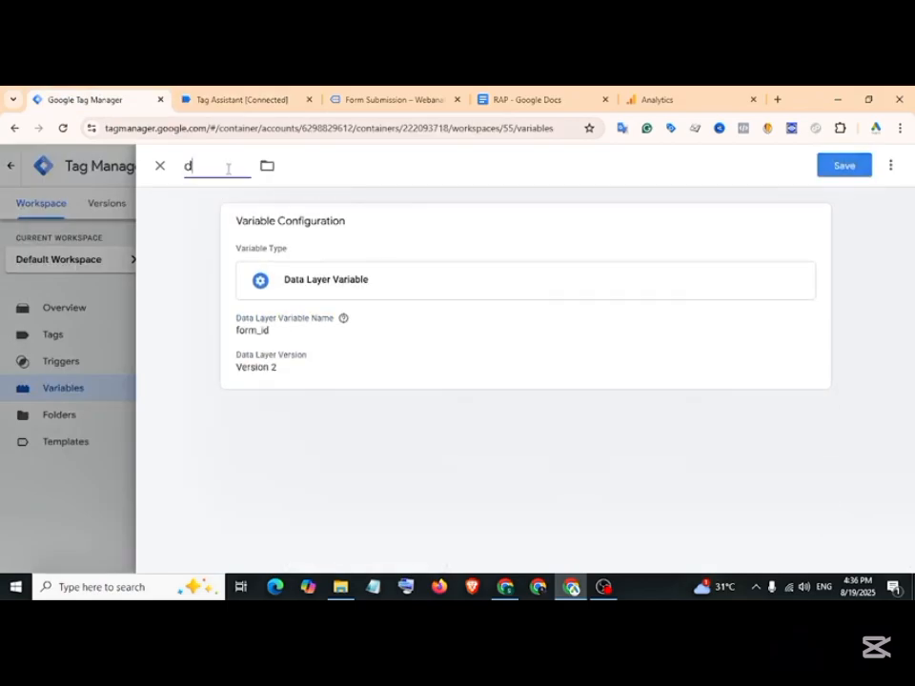
{"action": "type", "text": "lv-form_id"}
{"action": "left_click", "coordinate": [853, 166]}
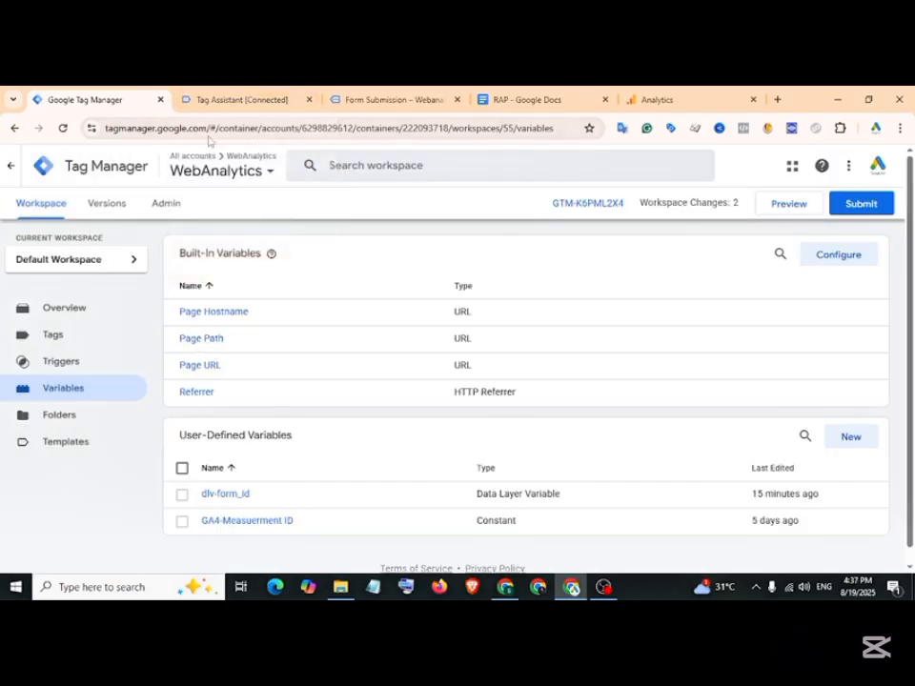
Review the submitted form field keys in Tag Assistant and start another user-defined Data Layer Variable in Google Tag Manager.
{"action": "left_click", "coordinate": [224, 100]}
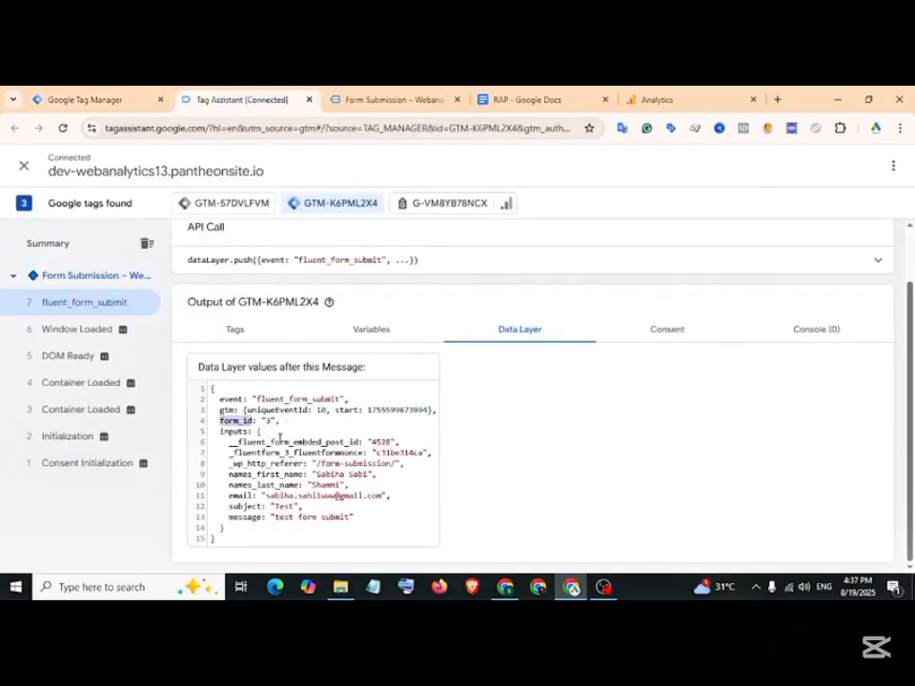
{"action": "left_click_drag", "start_coordinate": [229, 476], "coordinate": [364, 520]}
{"action": "left_click", "coordinate": [69, 95]}
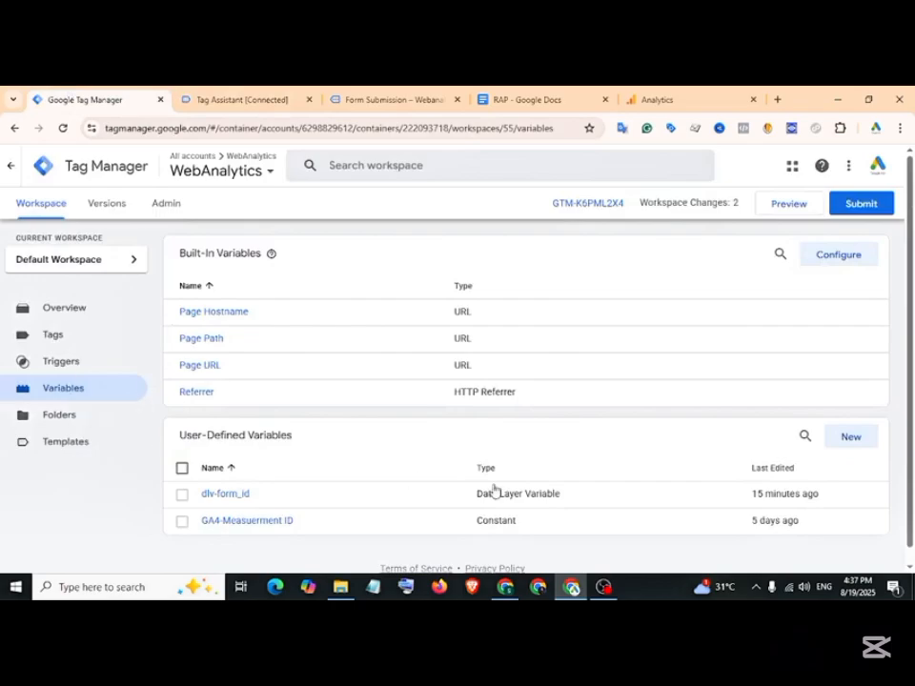
{"action": "left_click", "coordinate": [853, 437]}
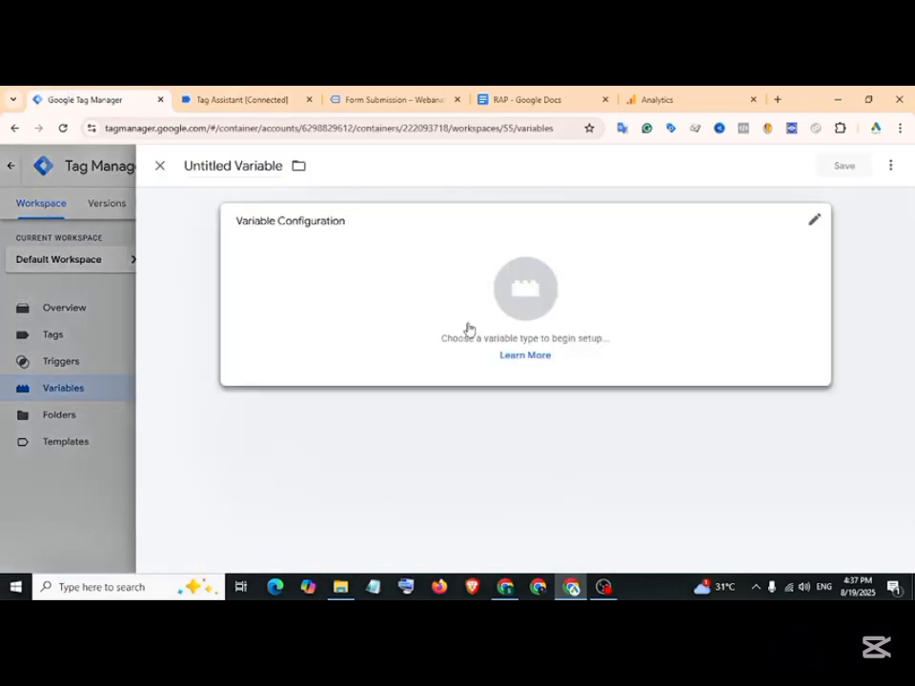
{"action": "left_click", "coordinate": [425, 312]}
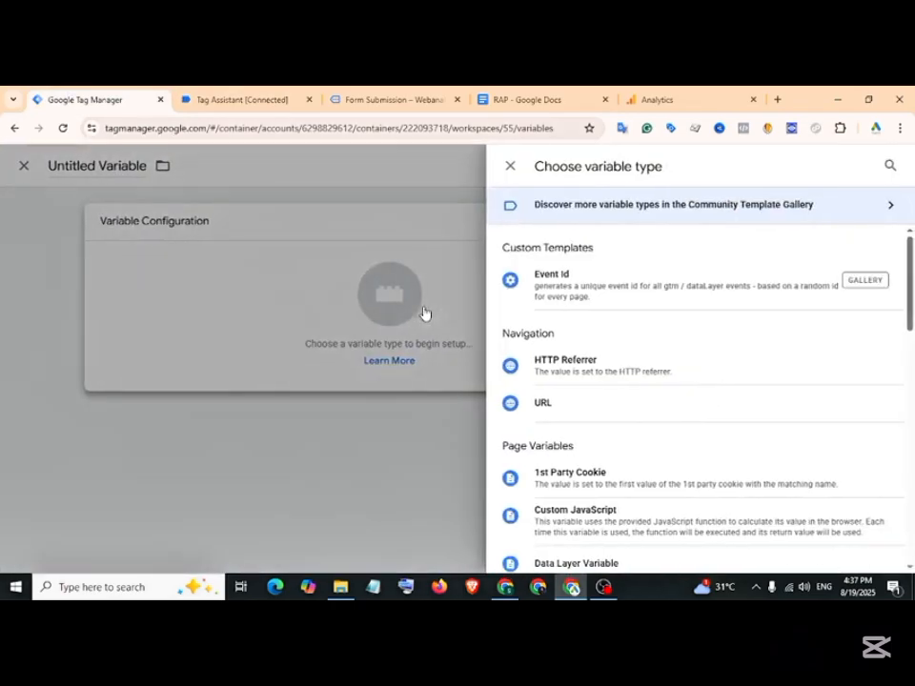
{"action": "scroll", "coordinate": [625, 377], "scroll_direction": "down", "scroll_amount": 3}
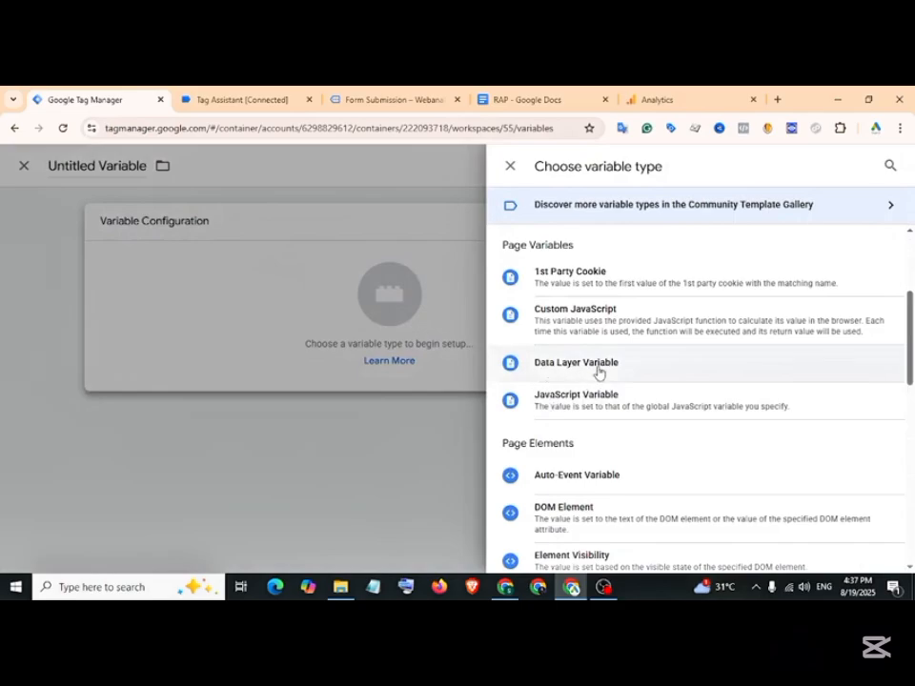
{"action": "left_click", "coordinate": [598, 370]}
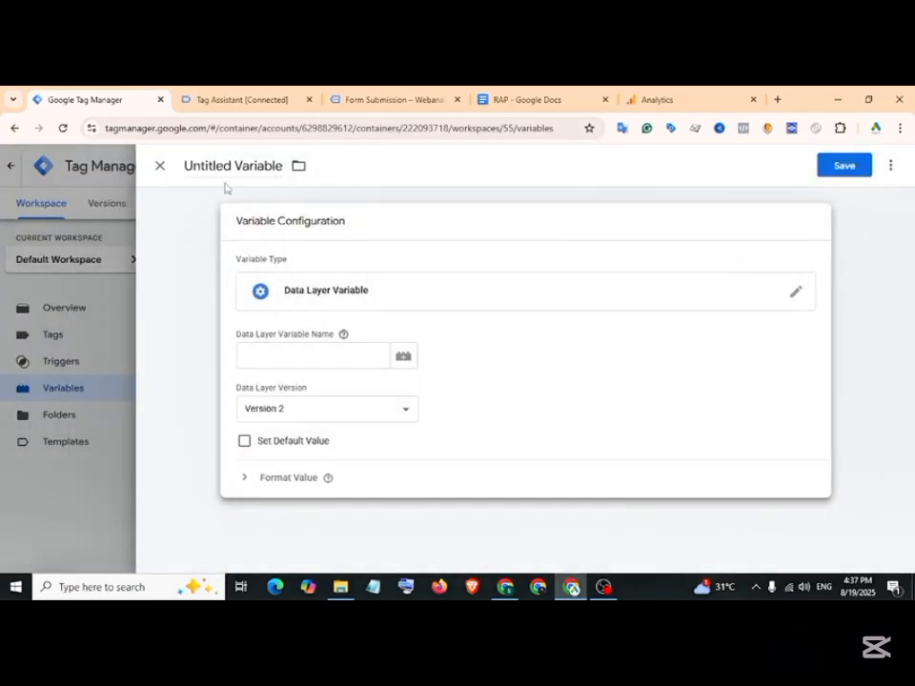
Copy the parent key "inputs" from Tag Assistant's data layer output and paste it into a blank Notepad document.
{"action": "left_click", "coordinate": [233, 98]}
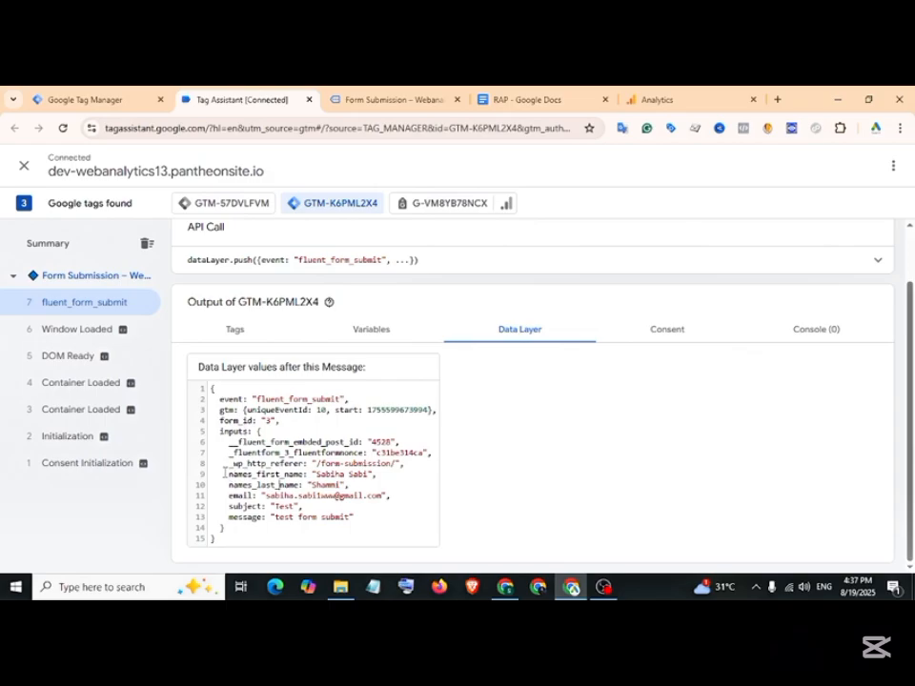
{"action": "left_click_drag", "start_coordinate": [228, 474], "coordinate": [356, 516]}
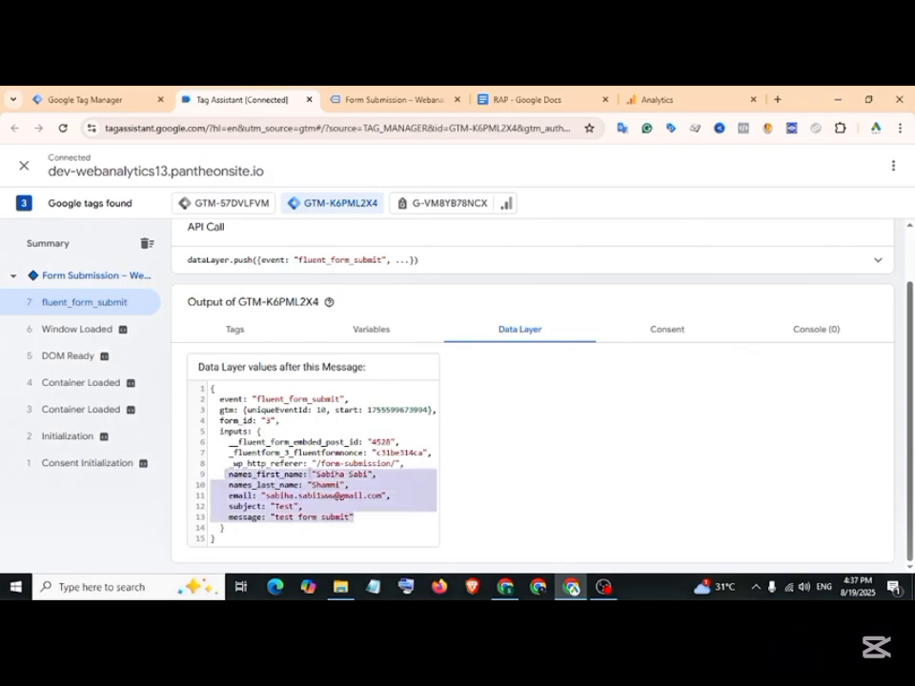
{"action": "left_click_drag", "start_coordinate": [218, 432], "coordinate": [251, 431]}
{"action": "left_click", "coordinate": [221, 432]}
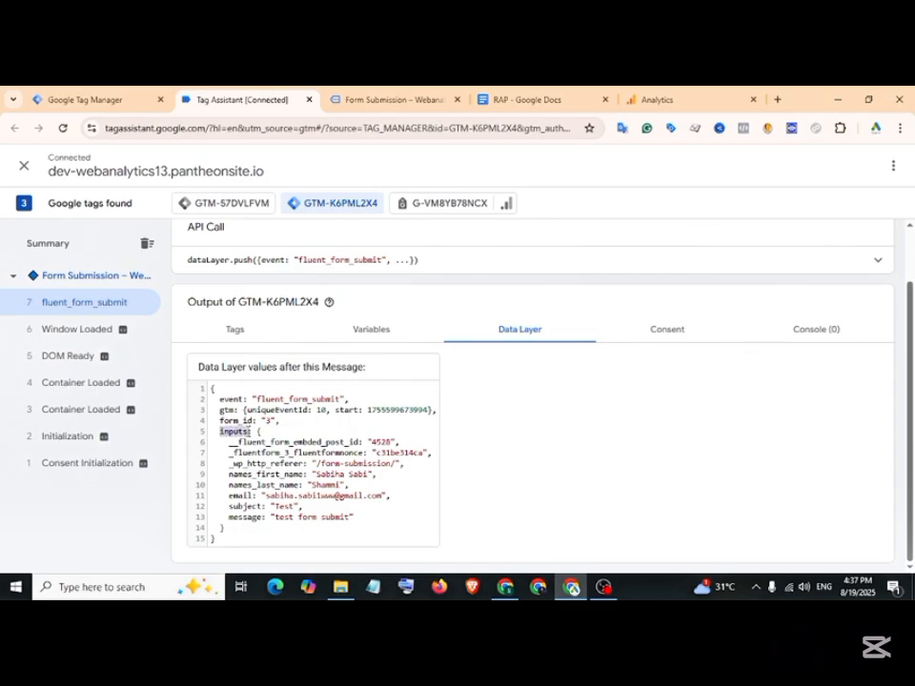
{"action": "right_click", "coordinate": [243, 431]}
{"action": "left_click", "coordinate": [286, 262]}
{"action": "left_click", "coordinate": [371, 588]}
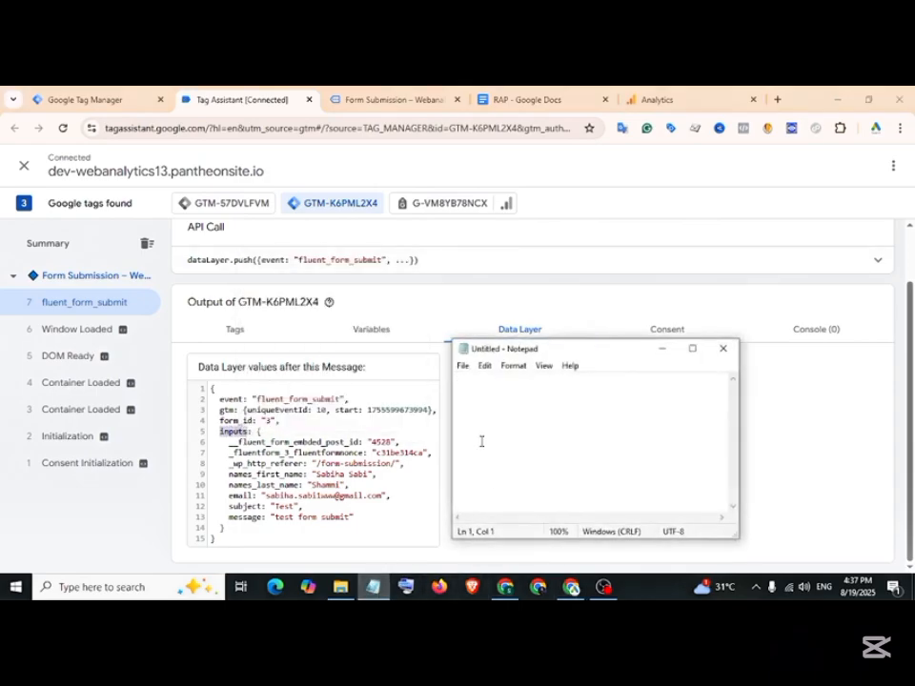
{"action": "key", "text": "ctrl+v"}
Append a dot and the names_first_name key copied from Tag Assistant to form "inputs.names_first_name" in Notepad.
{"action": "left_click", "coordinate": [233, 443]}
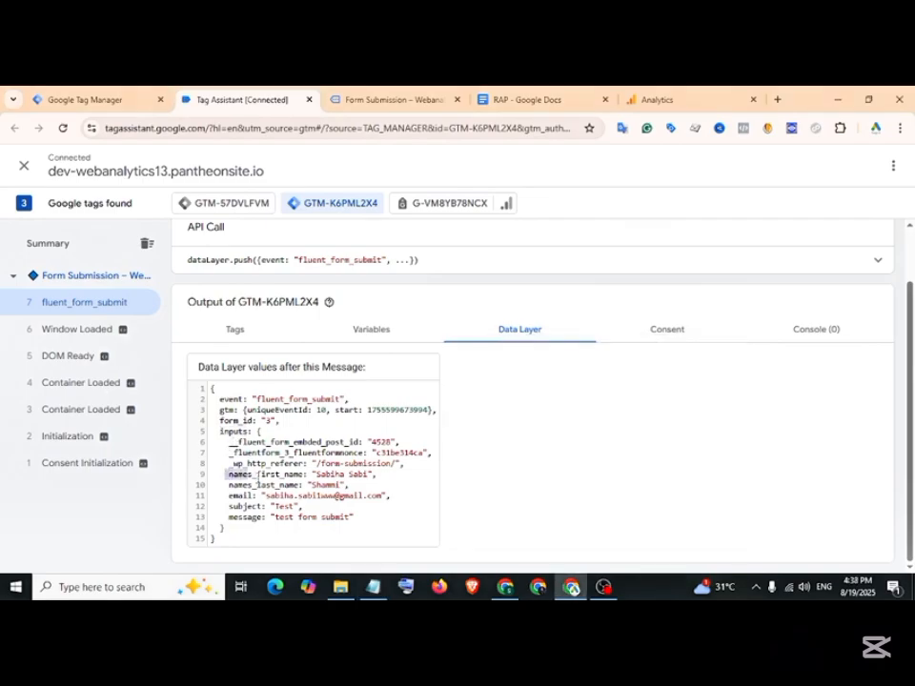
{"action": "left_click_drag", "start_coordinate": [257, 484], "coordinate": [335, 519]}
{"action": "left_click", "coordinate": [372, 587]}
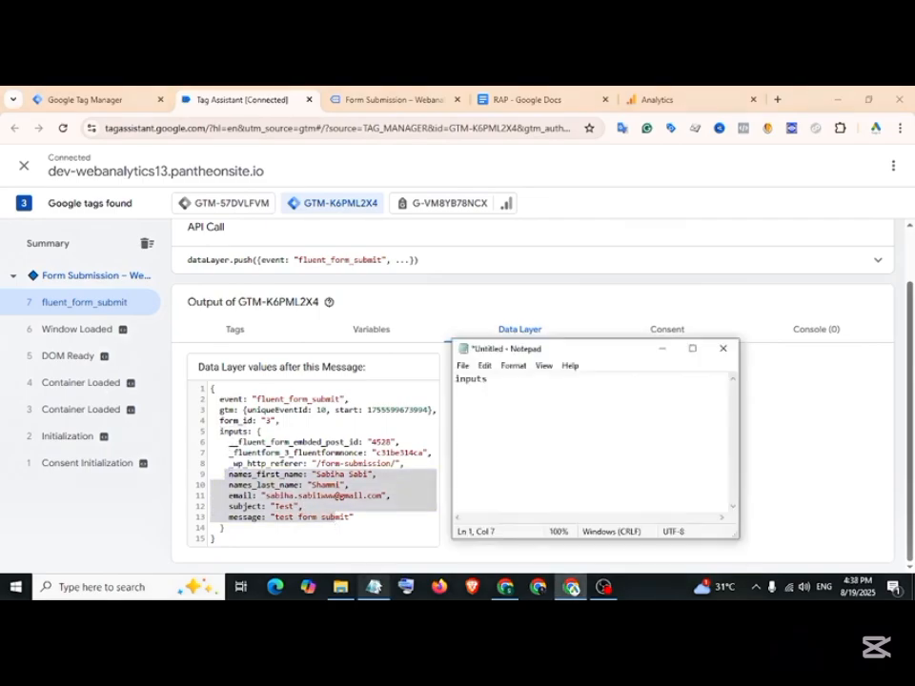
{"action": "left_click", "coordinate": [230, 474]}
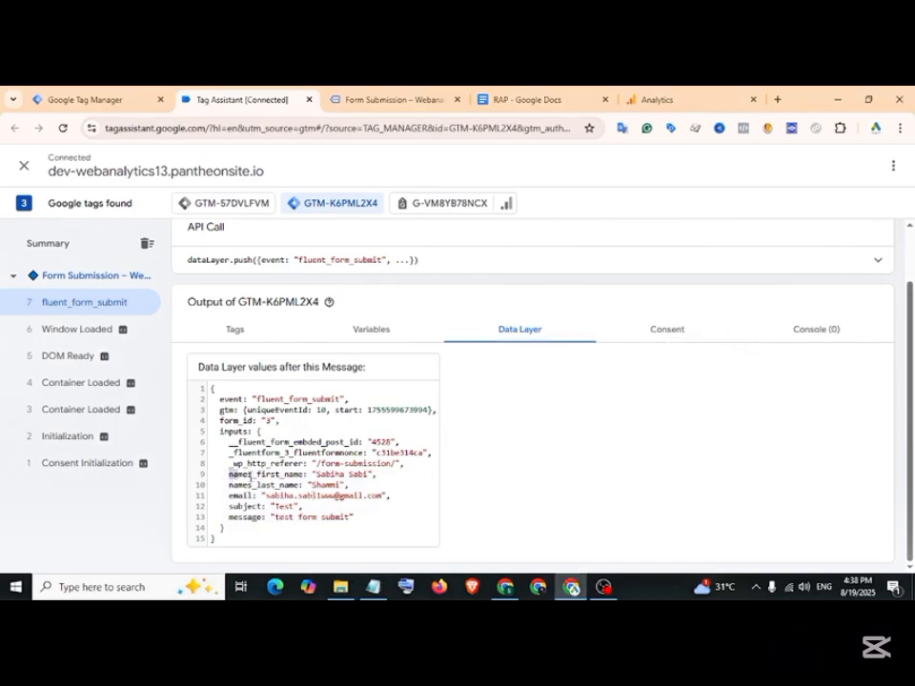
{"action": "left_click_drag", "start_coordinate": [248, 475], "coordinate": [266, 474]}
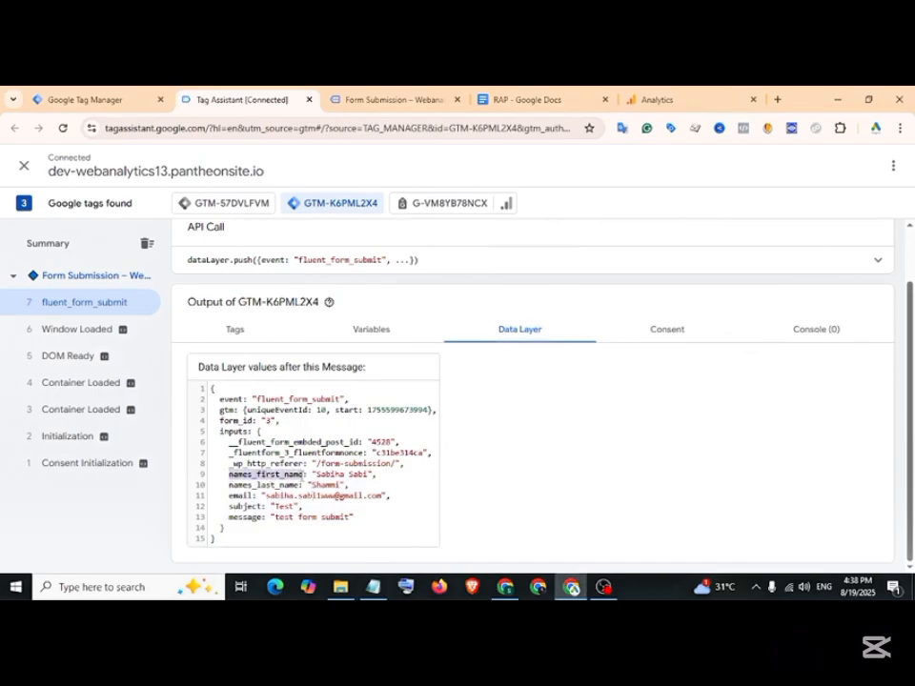
{"action": "right_click", "coordinate": [303, 475]}
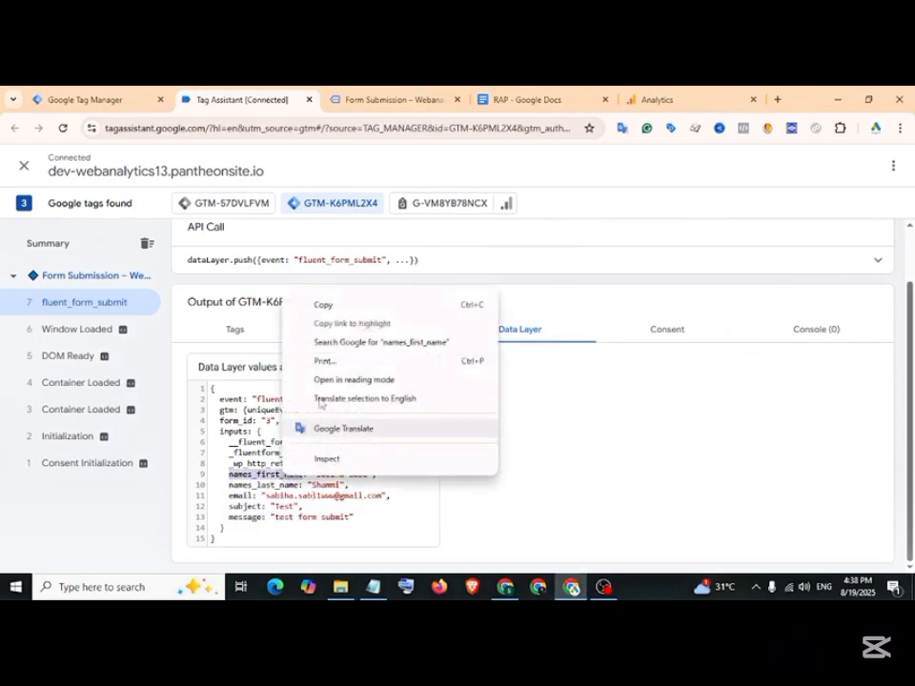
{"action": "left_click", "coordinate": [326, 305]}
{"action": "left_click", "coordinate": [377, 588]}
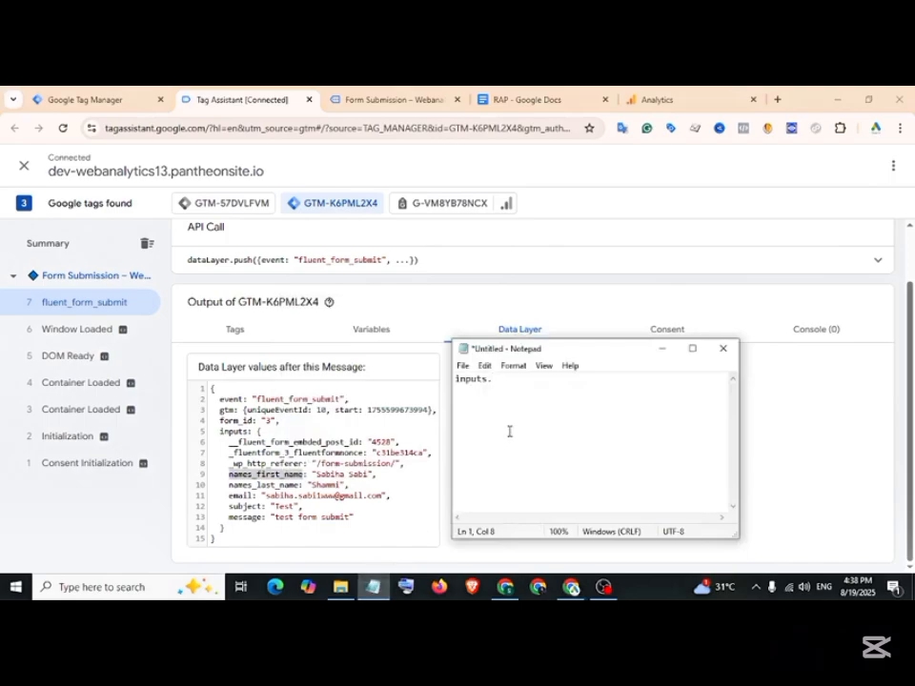
{"action": "key", "text": "ctrl+v"}
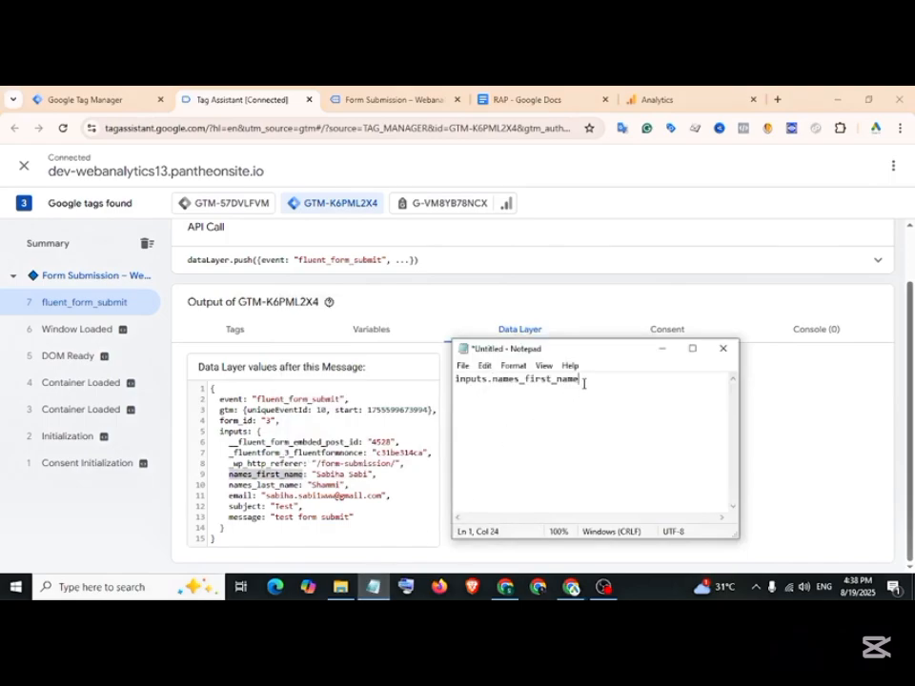
Copy "inputs.names_first_name" from Notepad and paste it as the new variable's Data Layer Variable Name in Google Tag Manager.
{"action": "left_click_drag", "start_coordinate": [583, 382], "coordinate": [458, 384]}
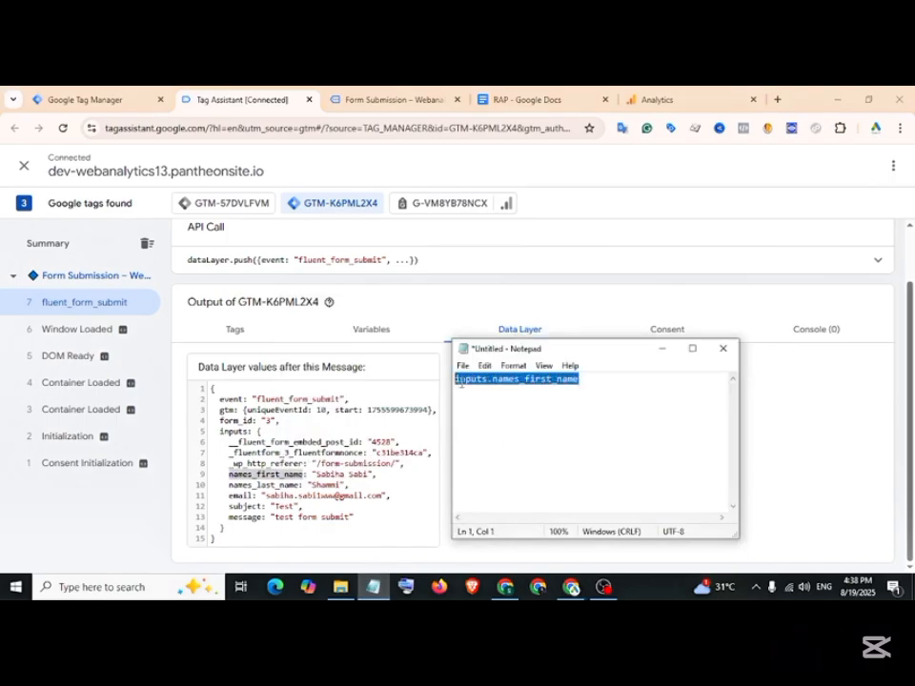
{"action": "right_click", "coordinate": [461, 381]}
{"action": "left_click", "coordinate": [485, 220]}
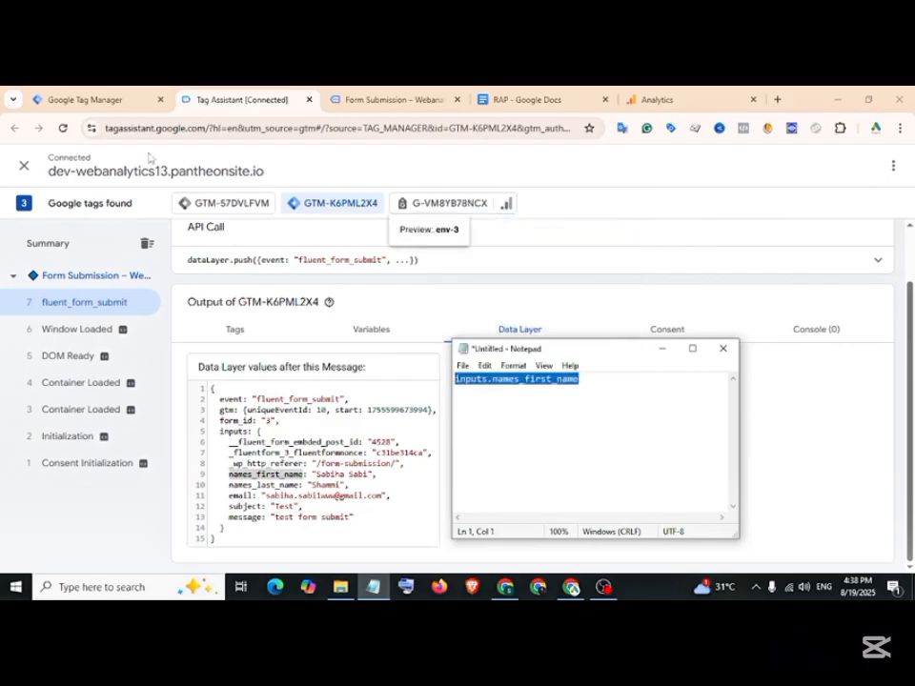
{"action": "left_click", "coordinate": [95, 99]}
{"action": "left_click", "coordinate": [274, 353]}
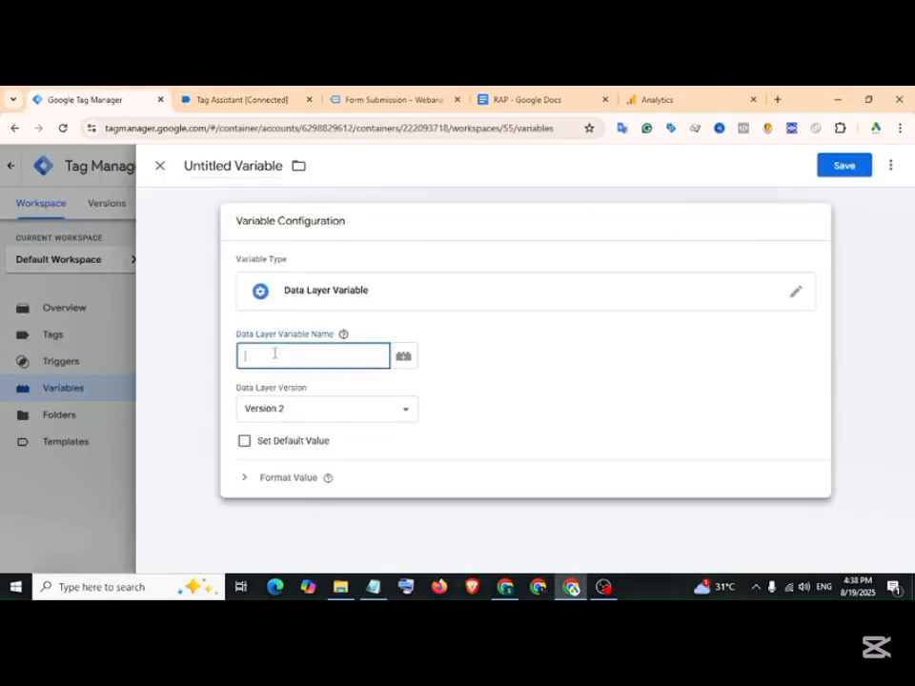
{"action": "key", "text": "ctrl+v"}
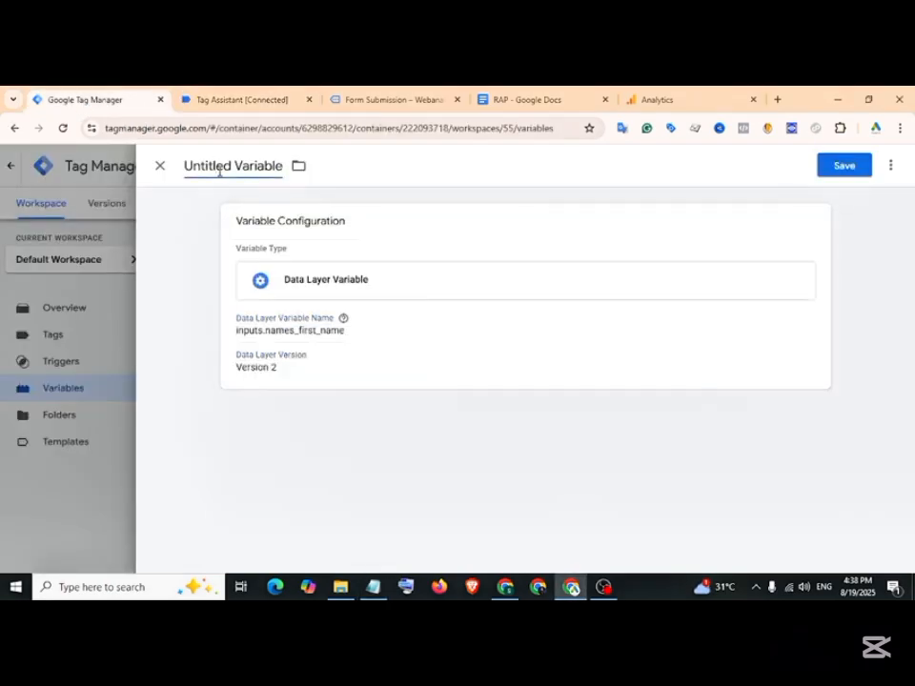
Name the data layer variable "dlv-names_first_name" and save it.
{"action": "left_click", "coordinate": [218, 171]}
{"action": "type", "text": "dlv-"}
{"action": "key", "text": "super+v"}
{"action": "left_click", "coordinate": [286, 265]}
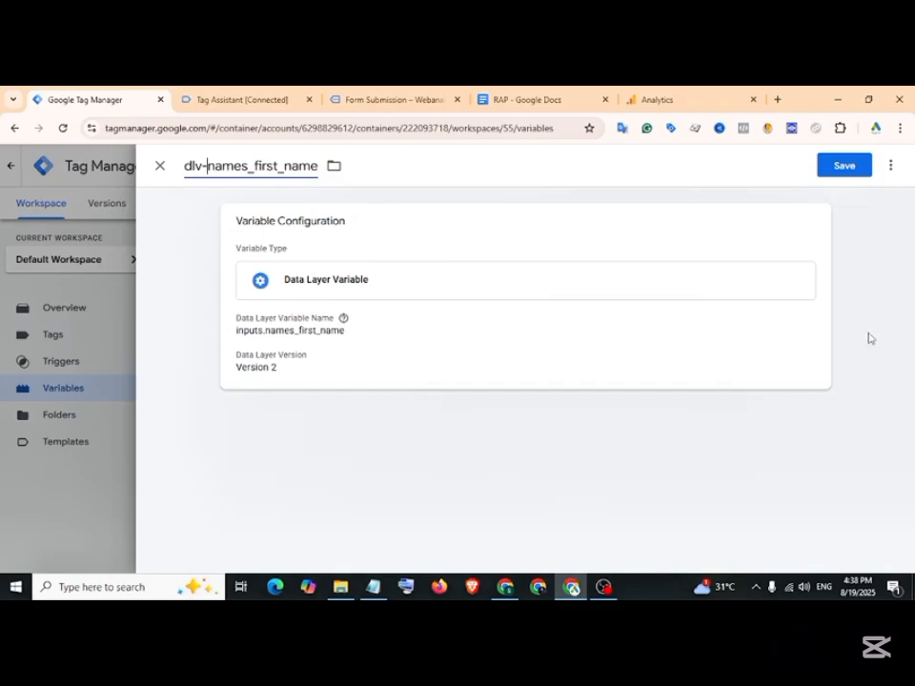
{"action": "left_click", "coordinate": [836, 168]}
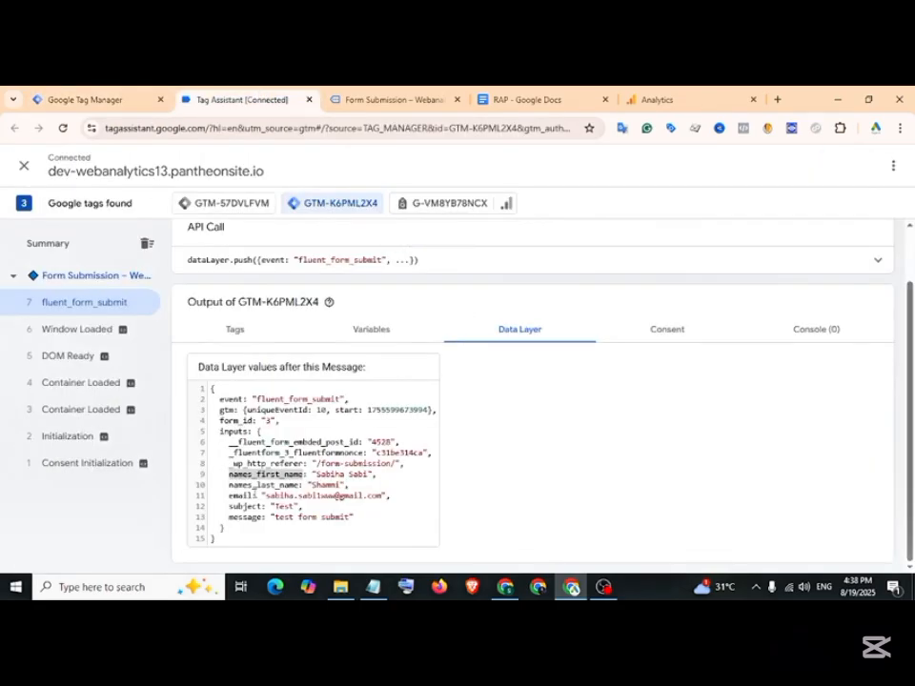
Copy the names_last_name key from Tag Assistant and replace names_first_name with it in Notepad, forming "inputs.names_last_name".
{"action": "left_click_drag", "start_coordinate": [229, 485], "coordinate": [300, 486]}
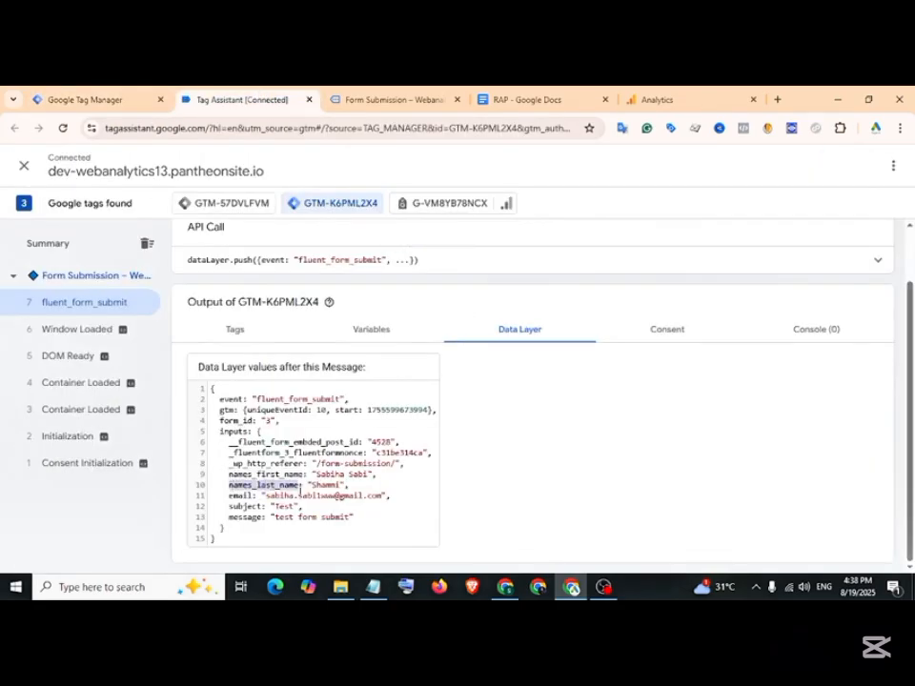
{"action": "right_click", "coordinate": [297, 486]}
{"action": "left_click", "coordinate": [335, 312]}
{"action": "left_click", "coordinate": [374, 589]}
{"action": "left_click", "coordinate": [555, 380]}
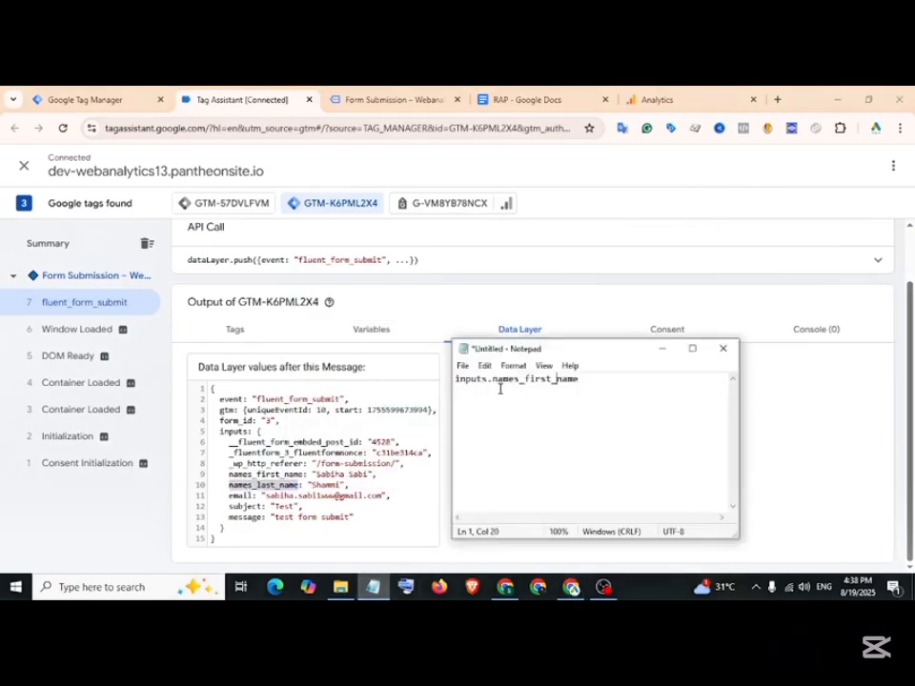
{"action": "left_click_drag", "start_coordinate": [492, 380], "coordinate": [579, 384]}
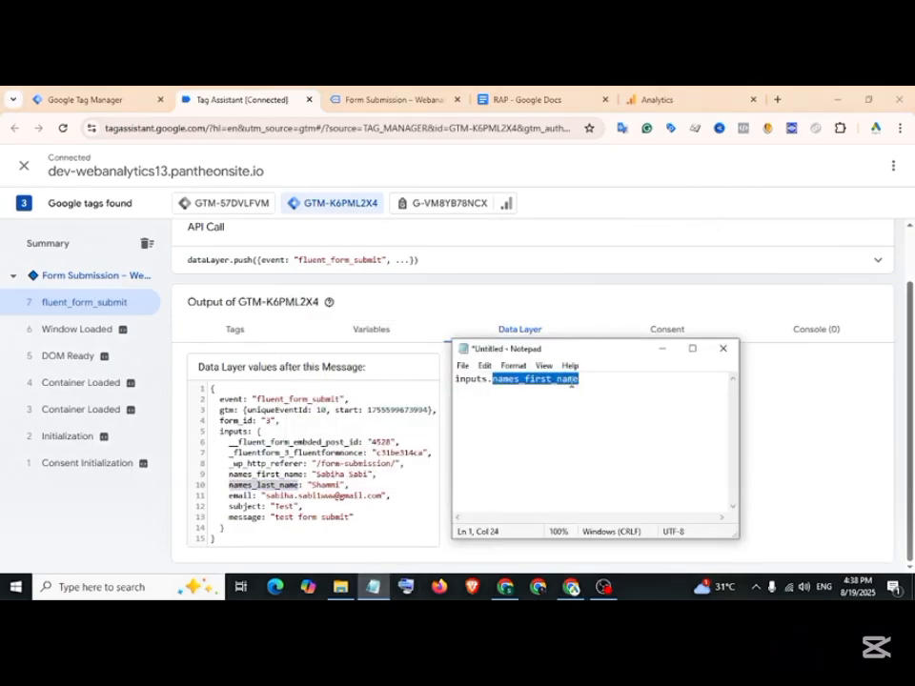
{"action": "right_click", "coordinate": [572, 383]}
{"action": "left_click", "coordinate": [604, 234]}
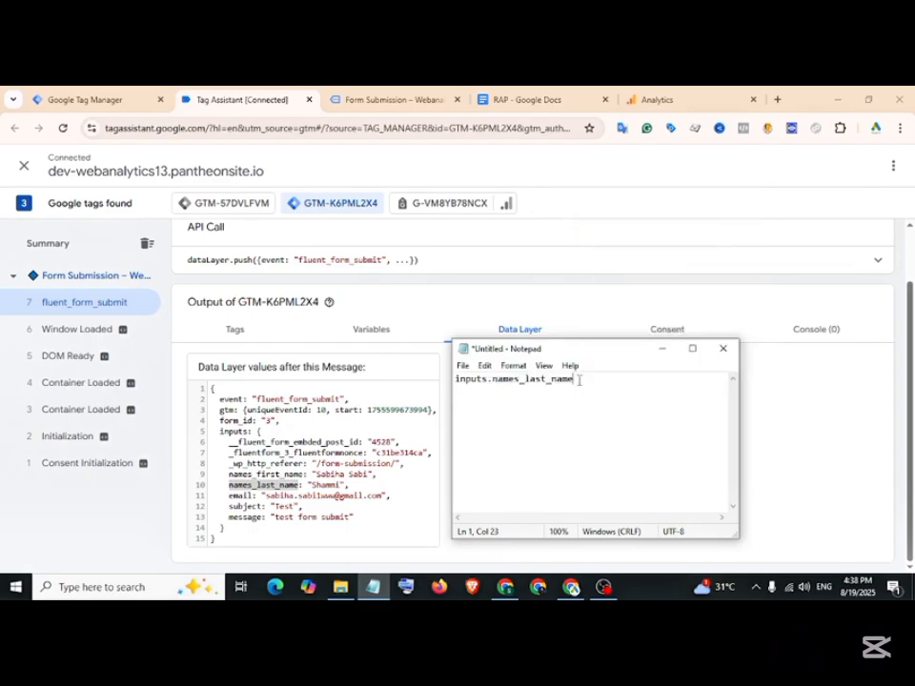
Copy "inputs.names_last_name" from Notepad and create a Data Layer Variable in Google Tag Manager with it as the Data Layer Variable Name.
{"action": "left_click_drag", "start_coordinate": [578, 380], "coordinate": [458, 383]}
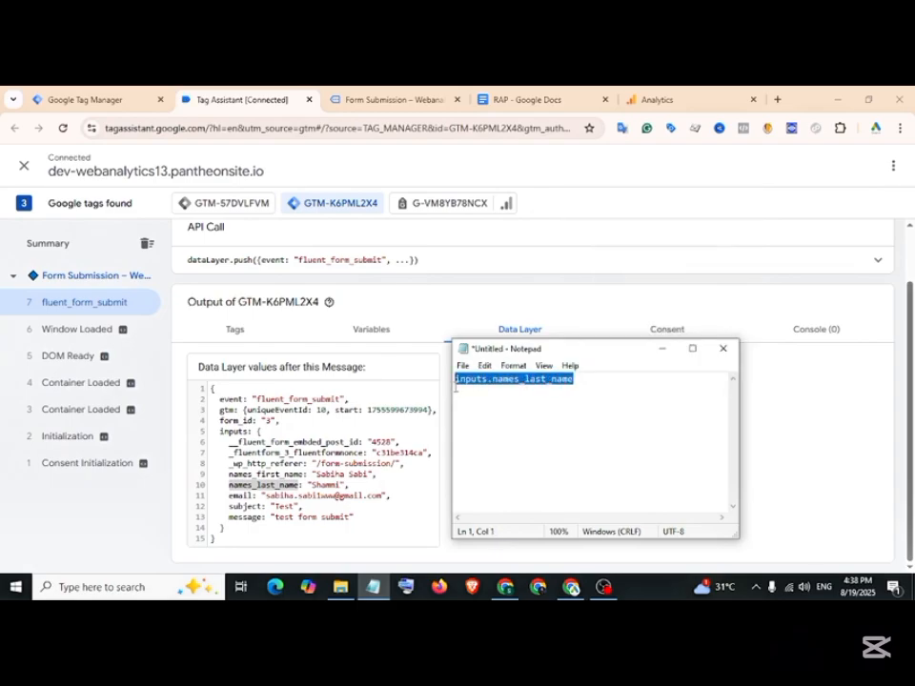
{"action": "left_click", "coordinate": [114, 99]}
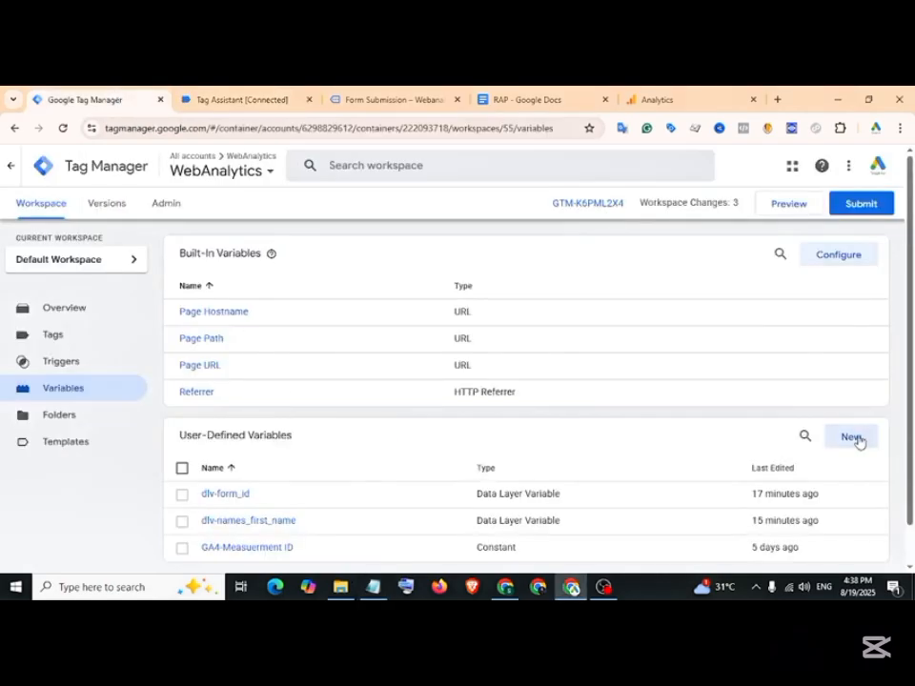
{"action": "left_click", "coordinate": [851, 437]}
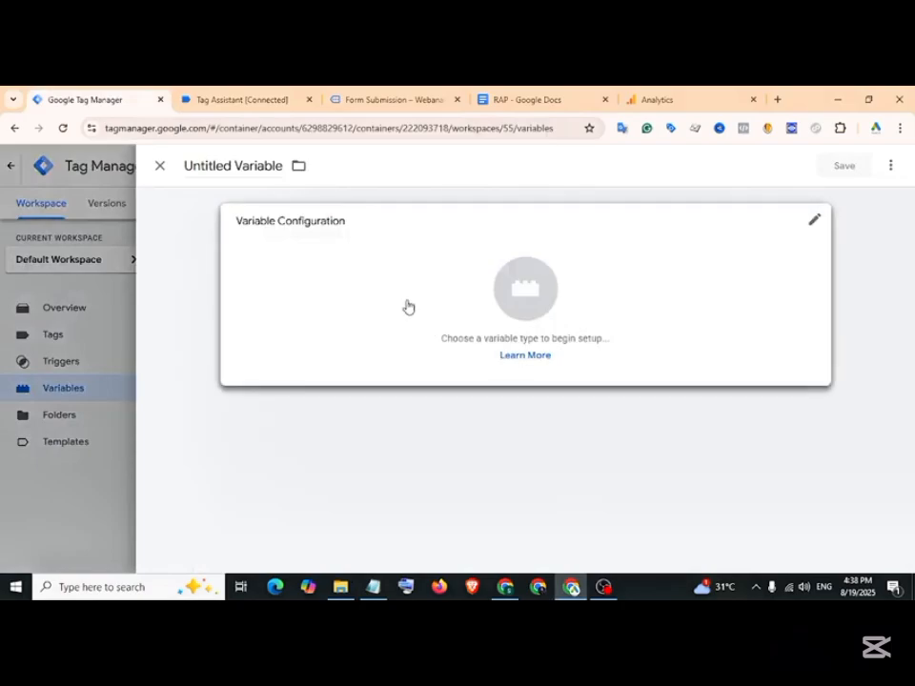
{"action": "left_click", "coordinate": [408, 305]}
{"action": "scroll", "coordinate": [625, 378], "scroll_direction": "down", "scroll_amount": 3}
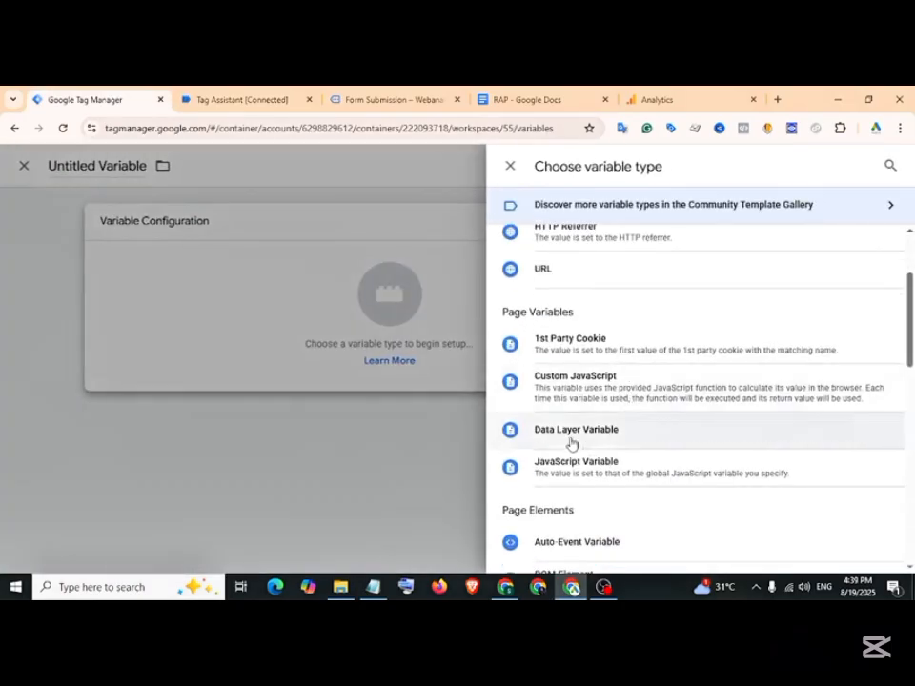
{"action": "left_click", "coordinate": [598, 437]}
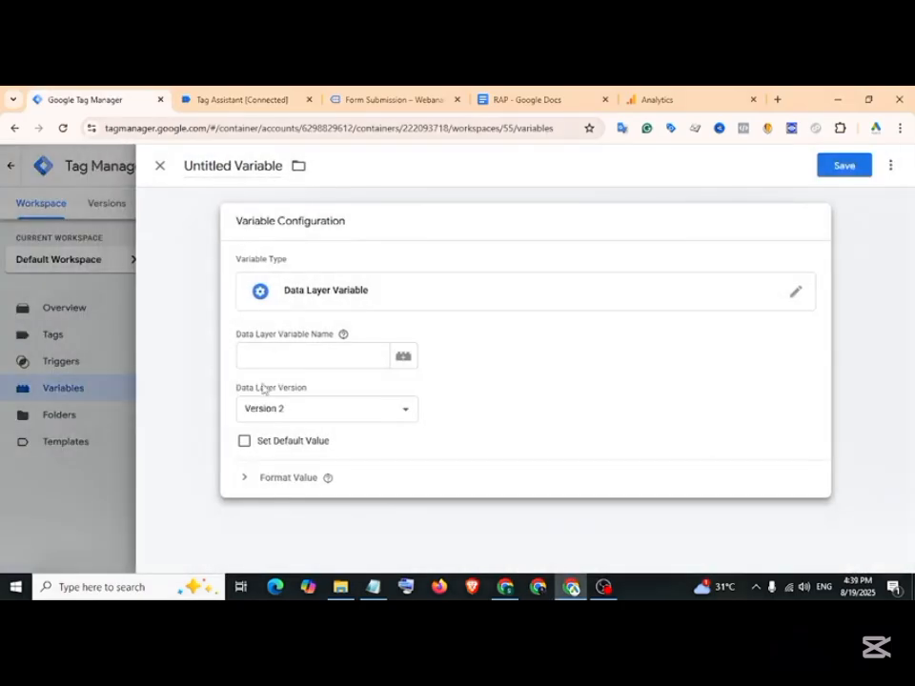
{"action": "left_click", "coordinate": [268, 360]}
{"action": "key", "text": "ctrl+v"}
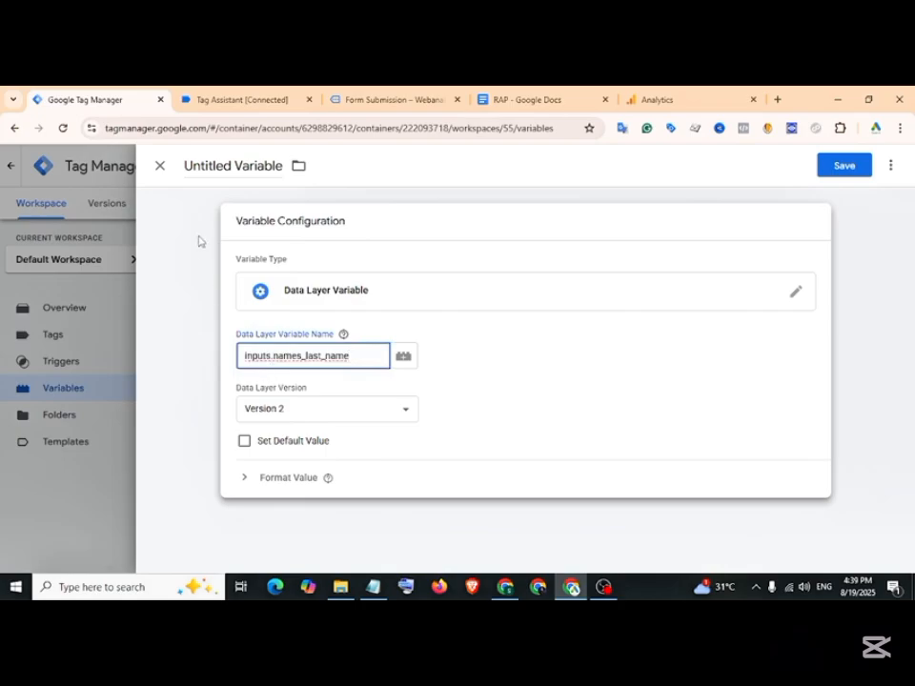
Name the data layer variable "dlv-names_last_name" and save it.
{"action": "left_click", "coordinate": [248, 168]}
{"action": "triple_click", "coordinate": [248, 168]}
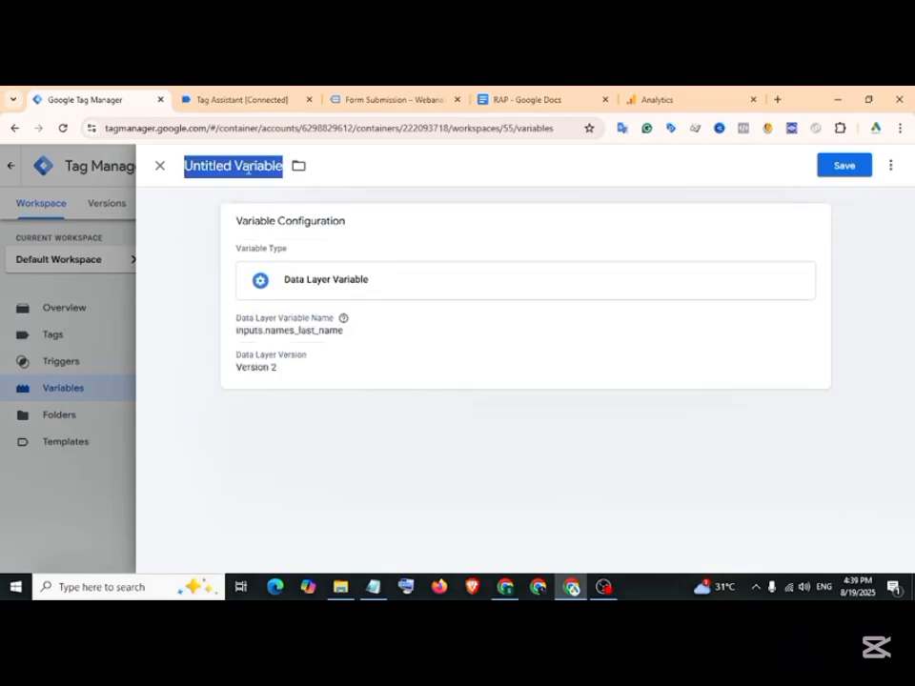
{"action": "type", "text": "dlv-"}
{"action": "key", "text": "super+v"}
{"action": "left_click", "coordinate": [266, 263]}
{"action": "left_click", "coordinate": [842, 166]}
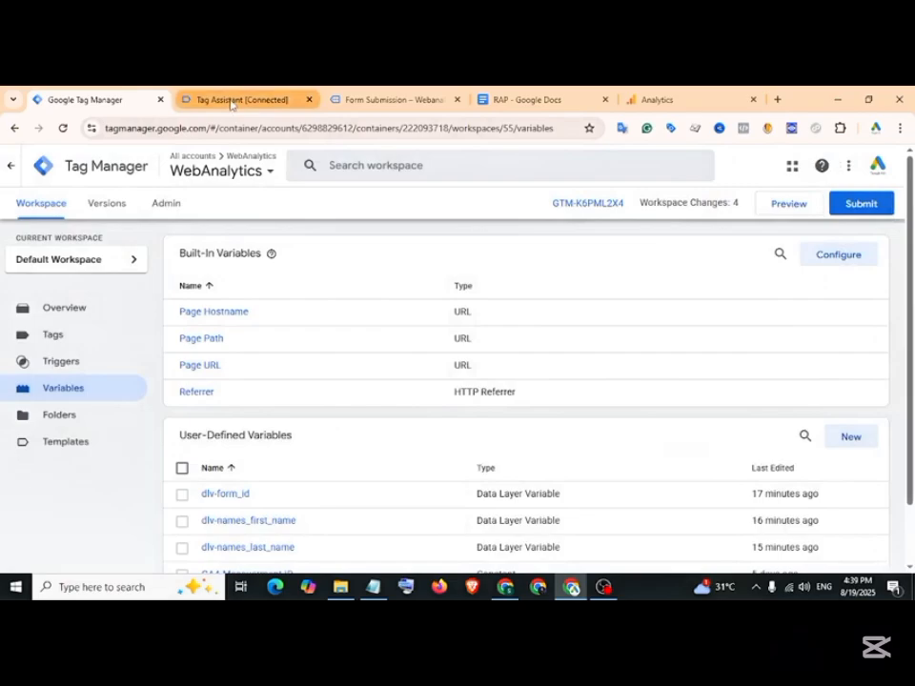
Check the remaining input keys in Tag Assistant, then start a new Data Layer Variable in Google Tag Manager.
{"action": "left_click", "coordinate": [228, 99]}
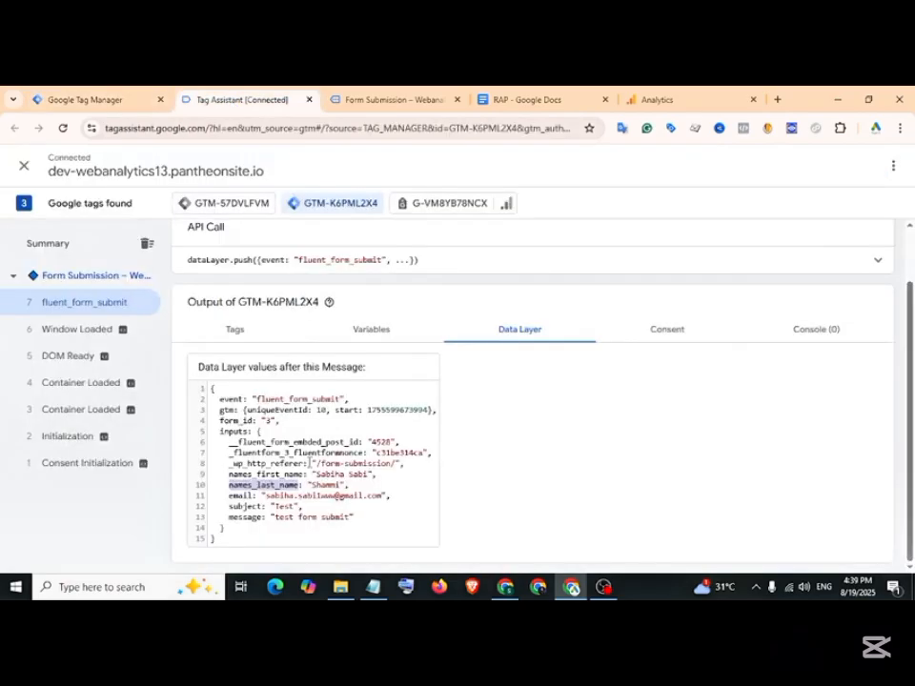
{"action": "left_click_drag", "start_coordinate": [227, 496], "coordinate": [263, 517]}
{"action": "left_click", "coordinate": [112, 99]}
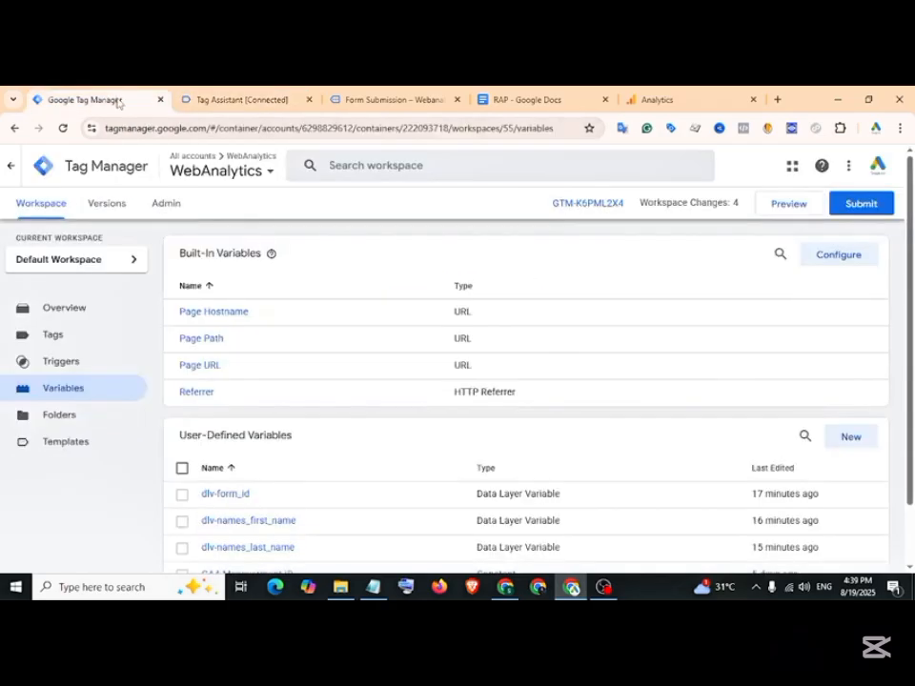
{"action": "left_click", "coordinate": [843, 437]}
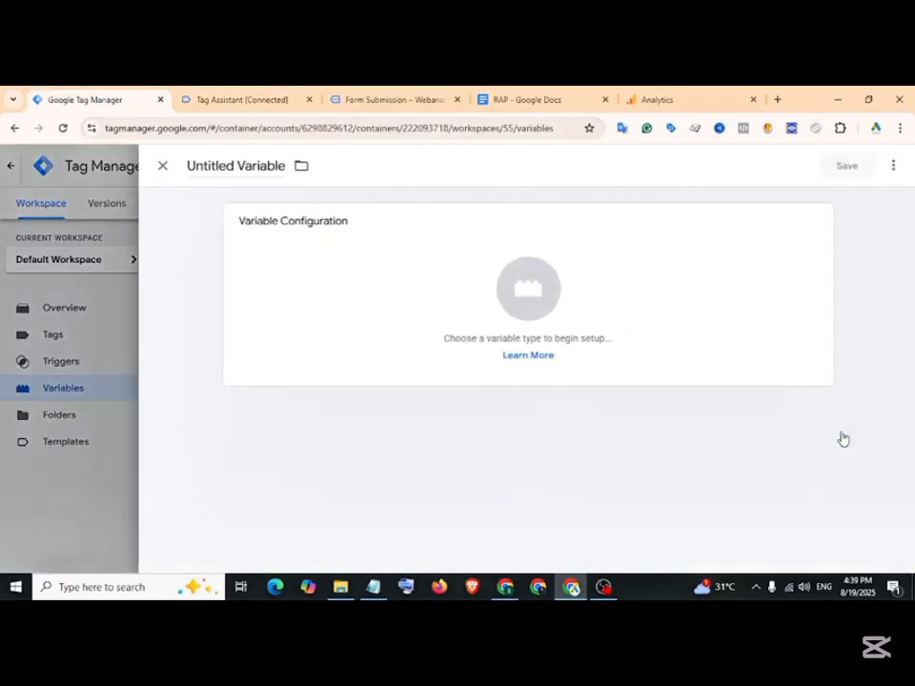
{"action": "left_click", "coordinate": [613, 306]}
{"action": "scroll", "coordinate": [612, 321], "scroll_direction": "down", "scroll_amount": 2}
{"action": "scroll", "coordinate": [613, 321], "scroll_direction": "down", "scroll_amount": 1}
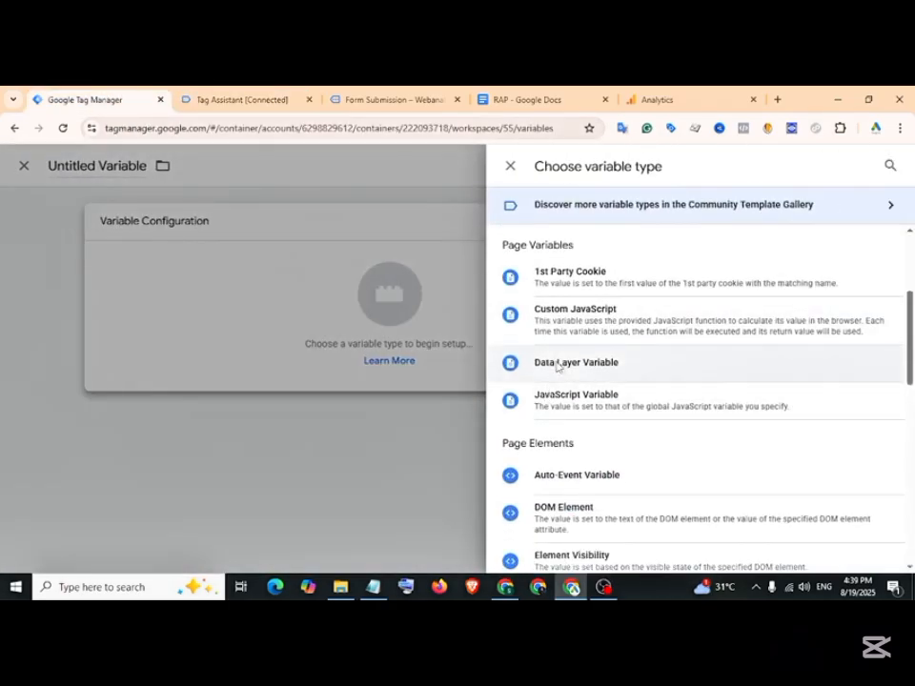
{"action": "left_click", "coordinate": [545, 364]}
Copy the email key from Tag Assistant and replace names_last_name with it in Notepad, forming "inputs.email".
{"action": "left_click", "coordinate": [243, 99]}
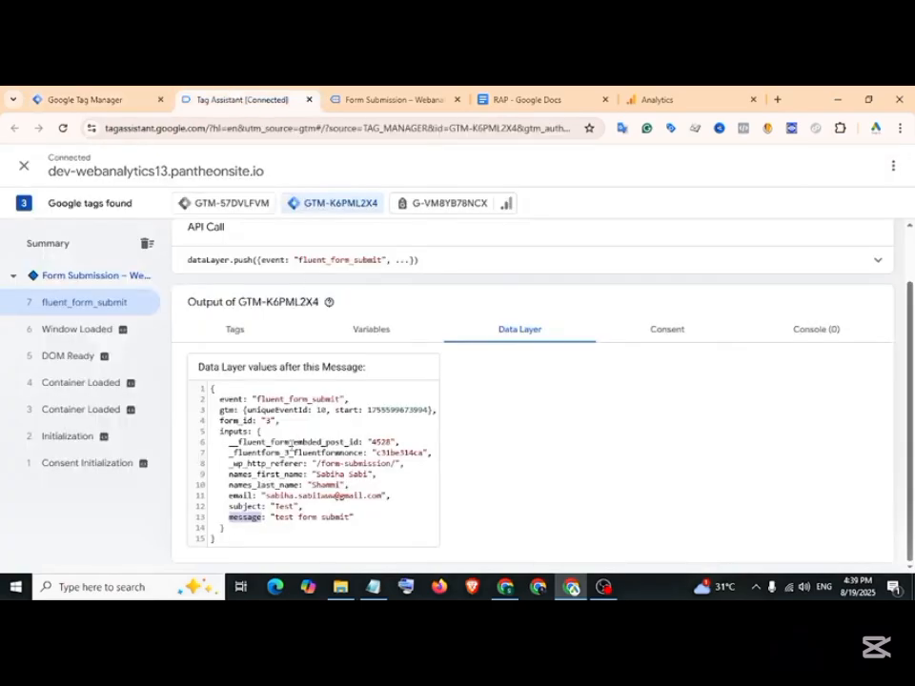
{"action": "left_click_drag", "start_coordinate": [230, 496], "coordinate": [244, 497]}
{"action": "right_click", "coordinate": [245, 496]}
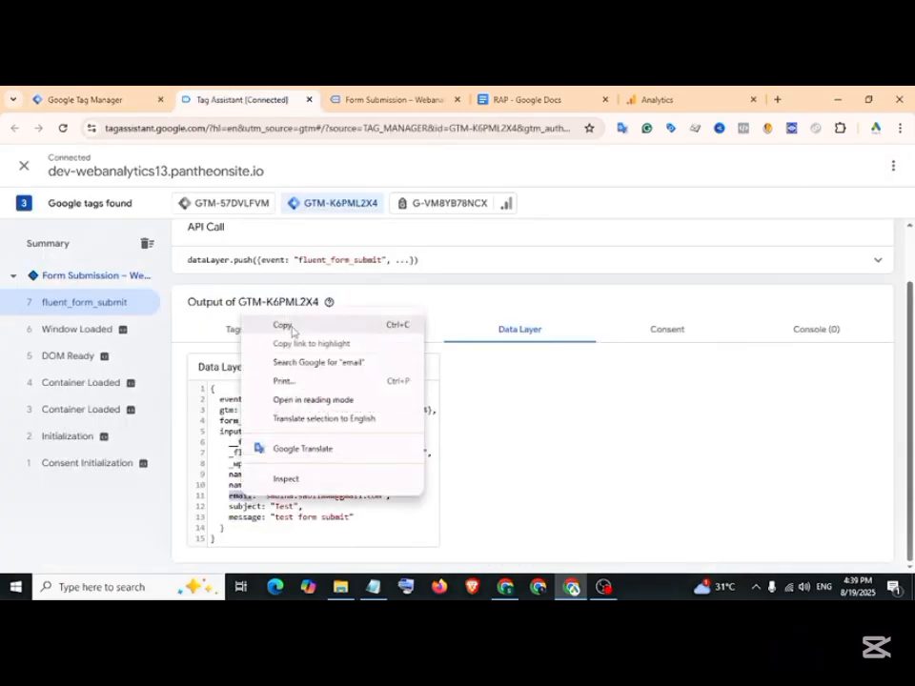
{"action": "left_click", "coordinate": [292, 324]}
{"action": "left_click", "coordinate": [372, 586]}
{"action": "left_click", "coordinate": [495, 379]}
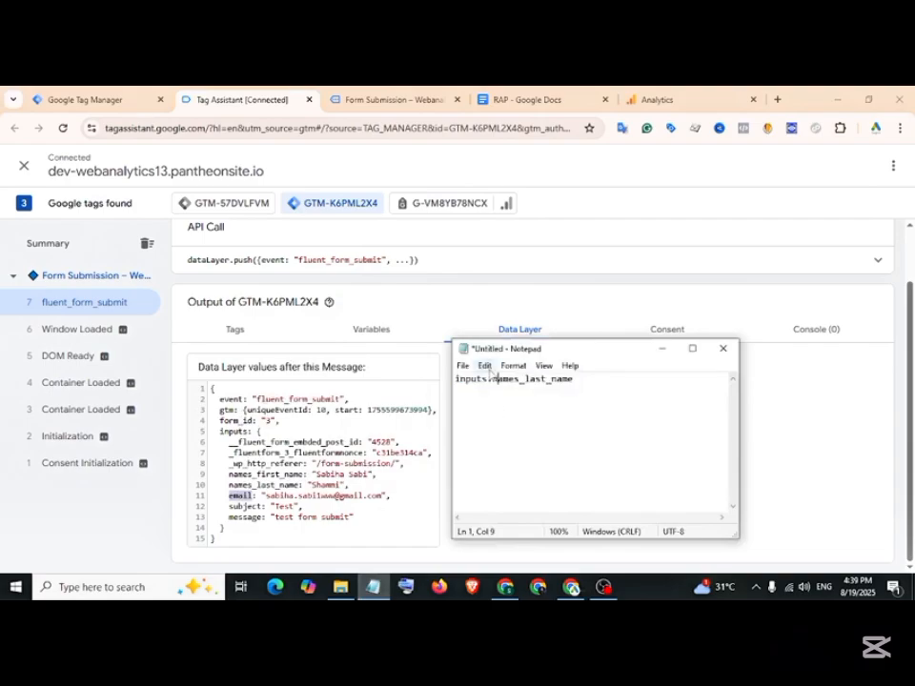
{"action": "left_click_drag", "start_coordinate": [492, 379], "coordinate": [573, 388]}
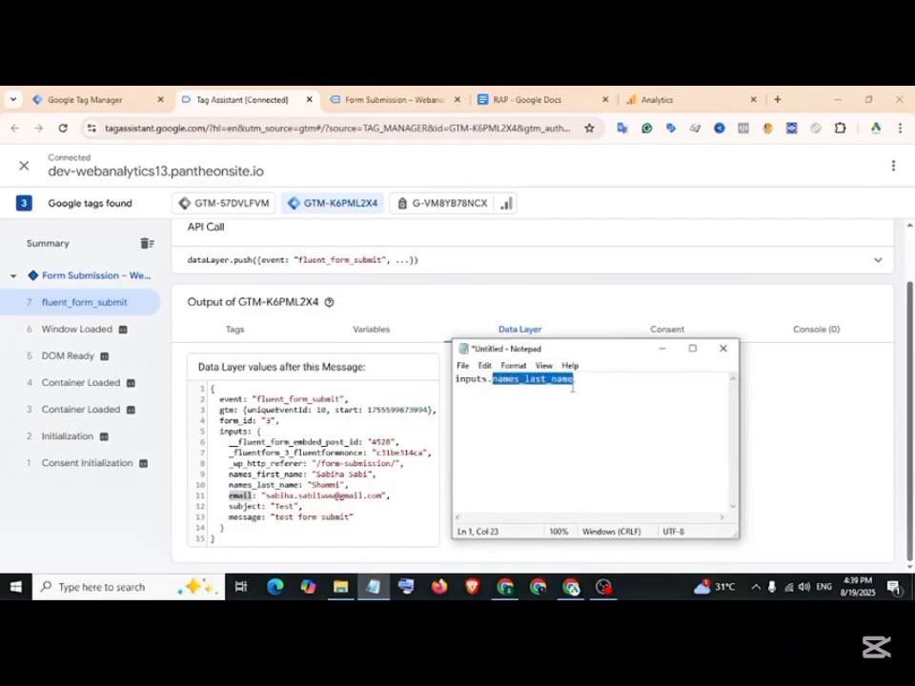
{"action": "right_click", "coordinate": [561, 385]}
{"action": "left_click", "coordinate": [596, 237]}
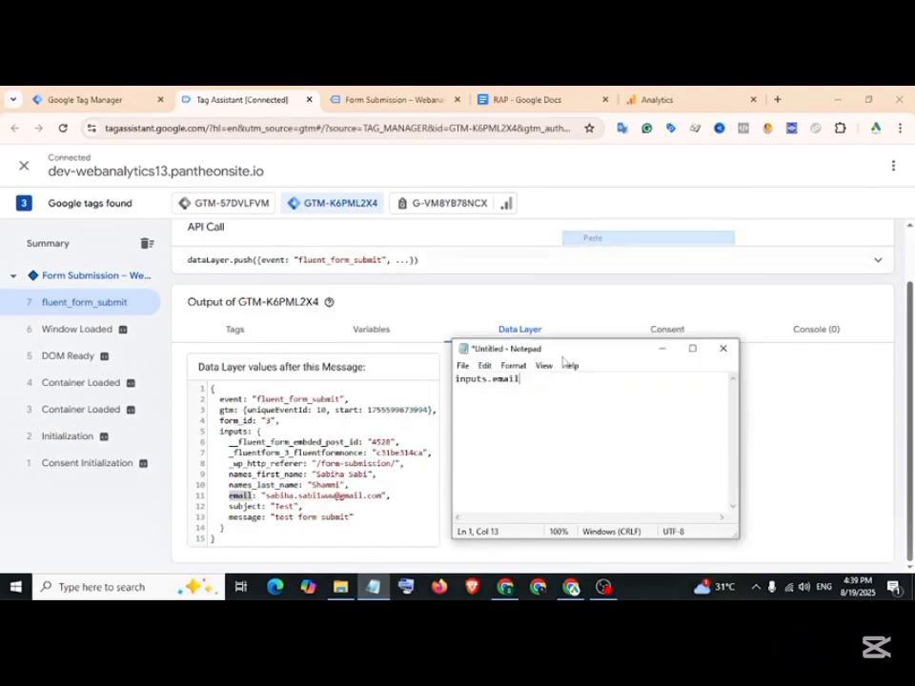
Copy "inputs.email" from Notepad into the Data Layer Variable Name of the new variable in Google Tag Manager.
{"action": "left_click_drag", "start_coordinate": [524, 386], "coordinate": [455, 385]}
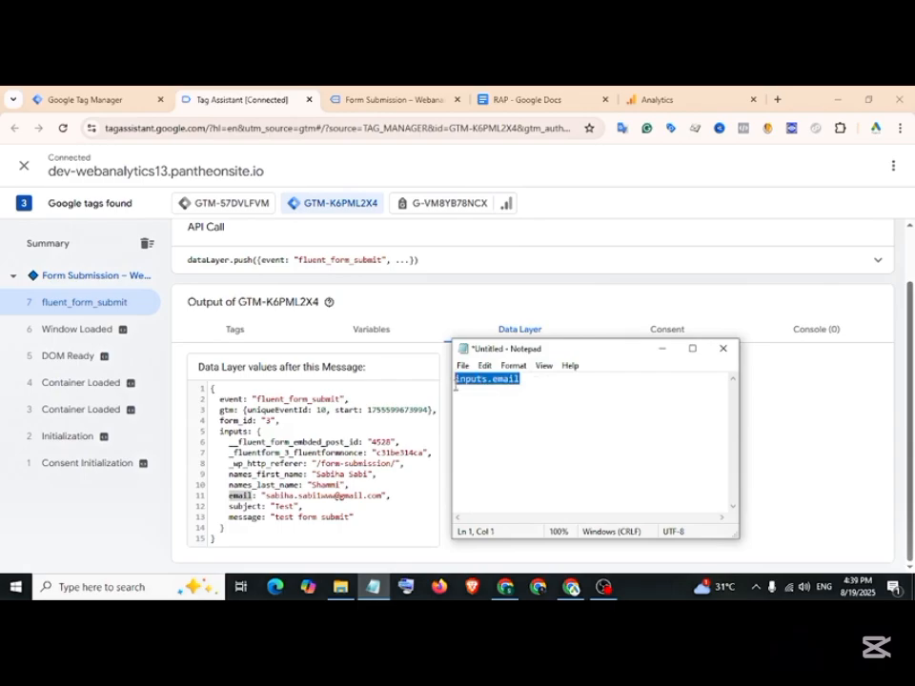
{"action": "left_click", "coordinate": [100, 99]}
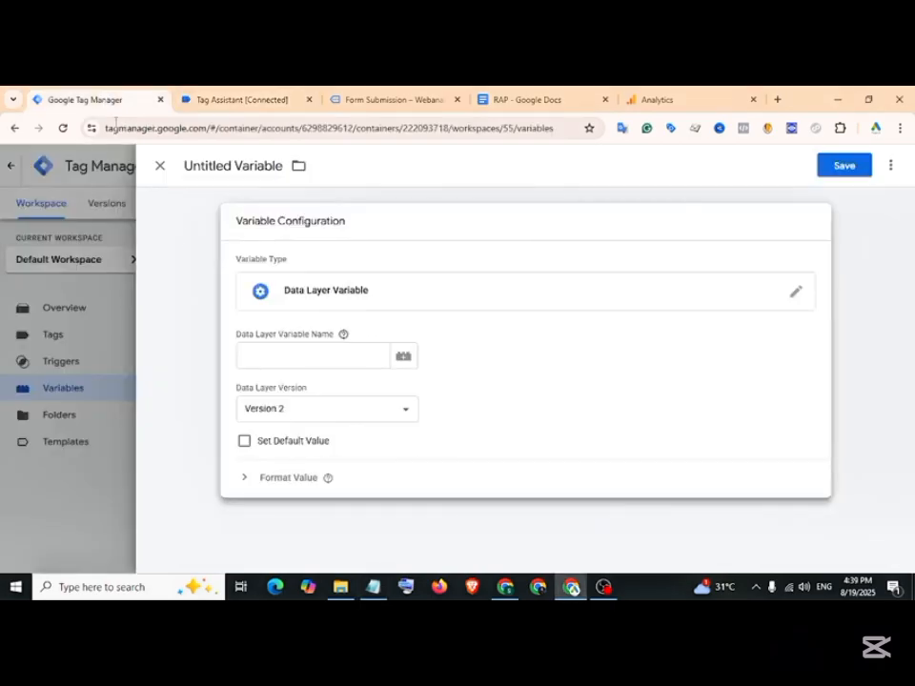
{"action": "left_click", "coordinate": [275, 357]}
{"action": "key", "text": "ctrl+v"}
Name the data layer variable "dlv-email" and save it.
{"action": "left_click", "coordinate": [222, 165]}
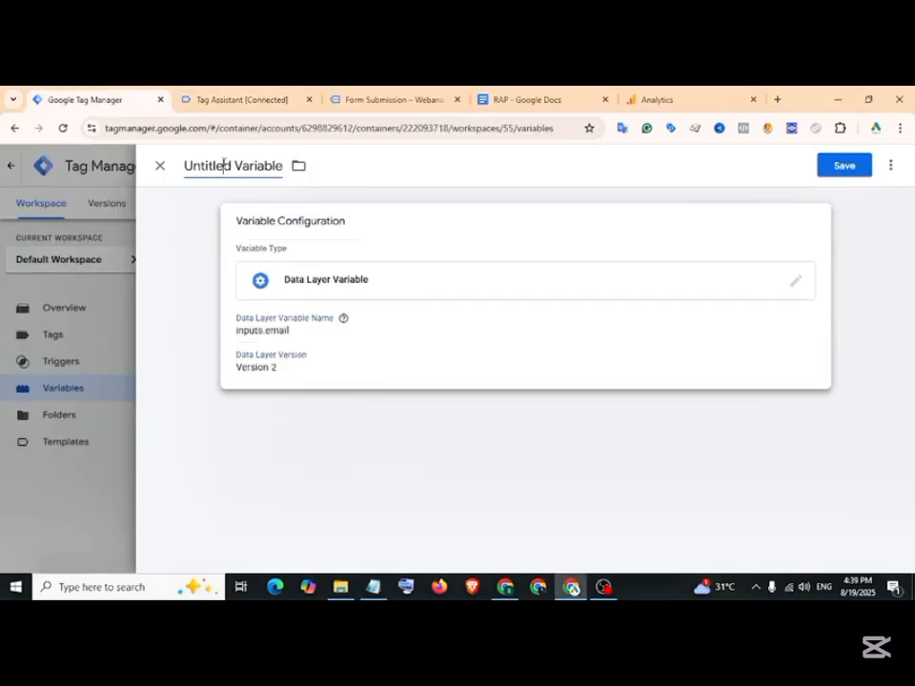
{"action": "key", "text": "ctrl+a"}
{"action": "type", "text": "dlv-"}
{"action": "key", "text": "super+v"}
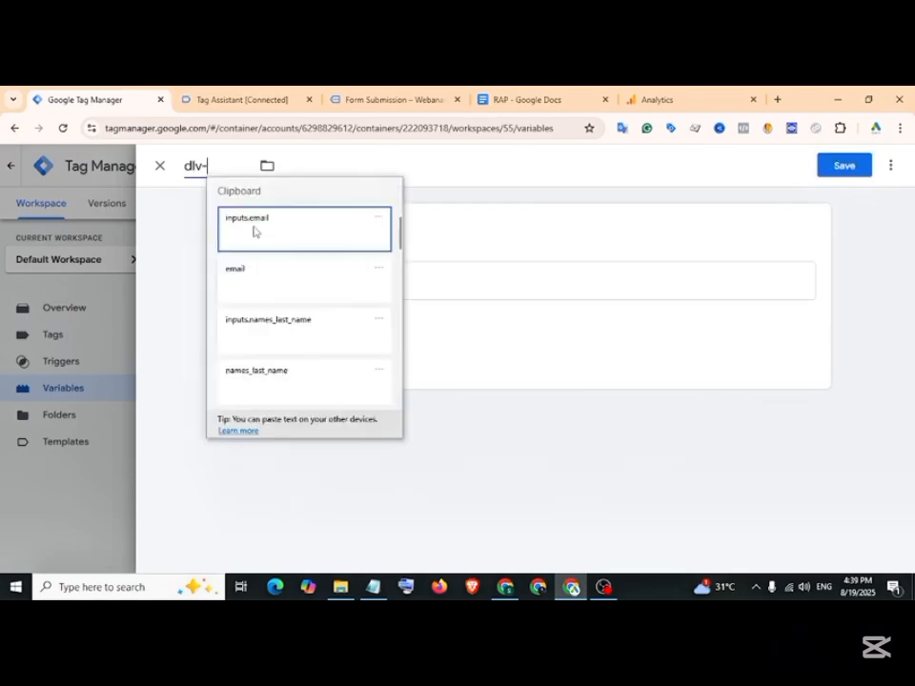
{"action": "left_click", "coordinate": [255, 268]}
{"action": "left_click", "coordinate": [845, 169]}
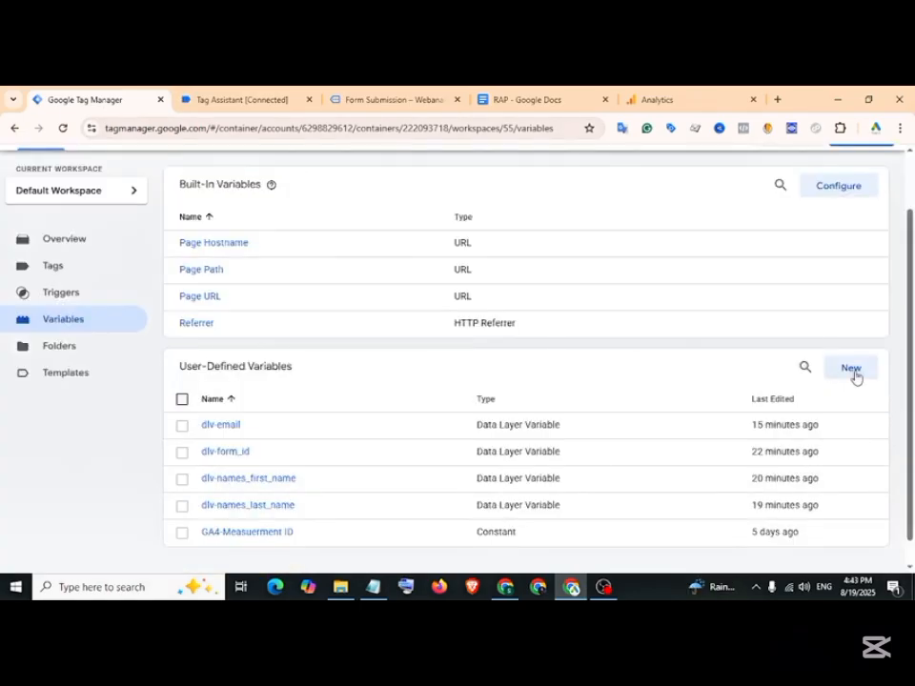
Create another user-defined variable with Data Layer Variable as its type.
{"action": "left_click", "coordinate": [852, 374]}
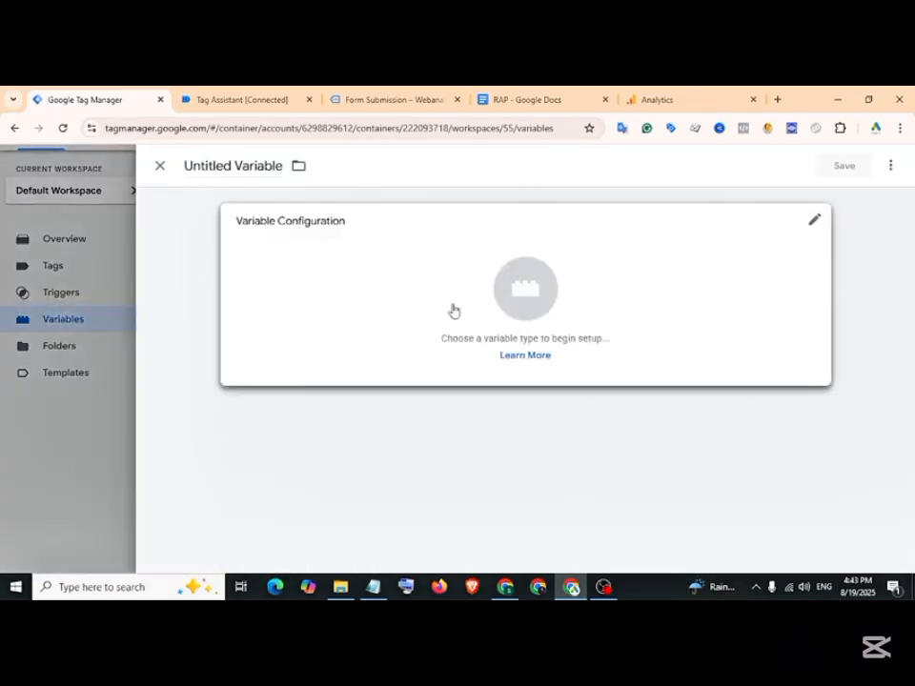
{"action": "left_click", "coordinate": [454, 310]}
{"action": "scroll", "coordinate": [628, 497], "scroll_direction": "down", "scroll_amount": 1}
{"action": "left_click", "coordinate": [609, 496]}
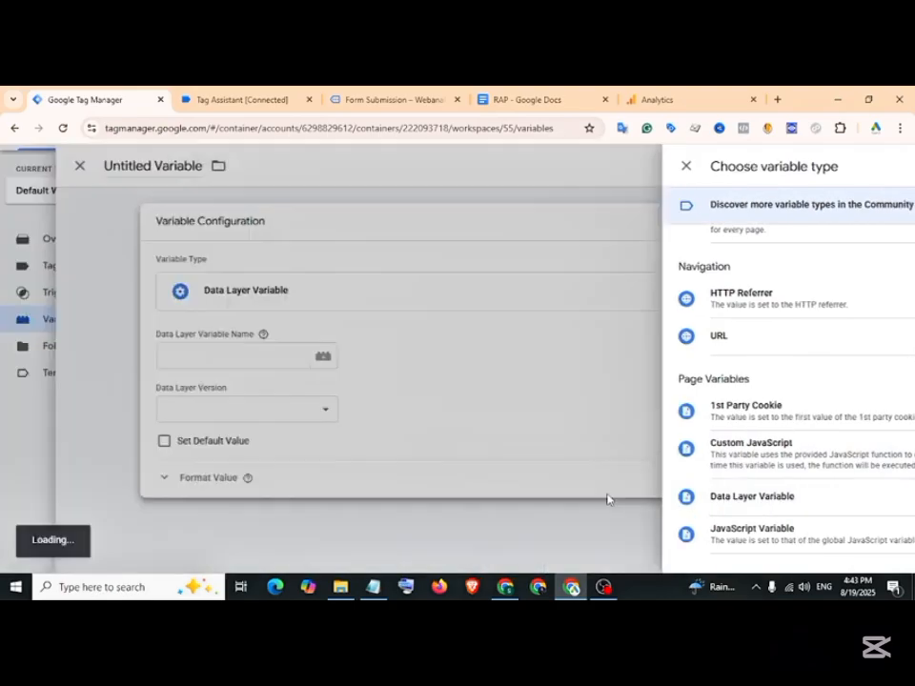
Replace email with subject in Notepad and copy the resulting "inputs.subject" into the new variable's Data Layer Variable Name.
{"action": "left_click", "coordinate": [373, 586]}
{"action": "left_click", "coordinate": [515, 455]}
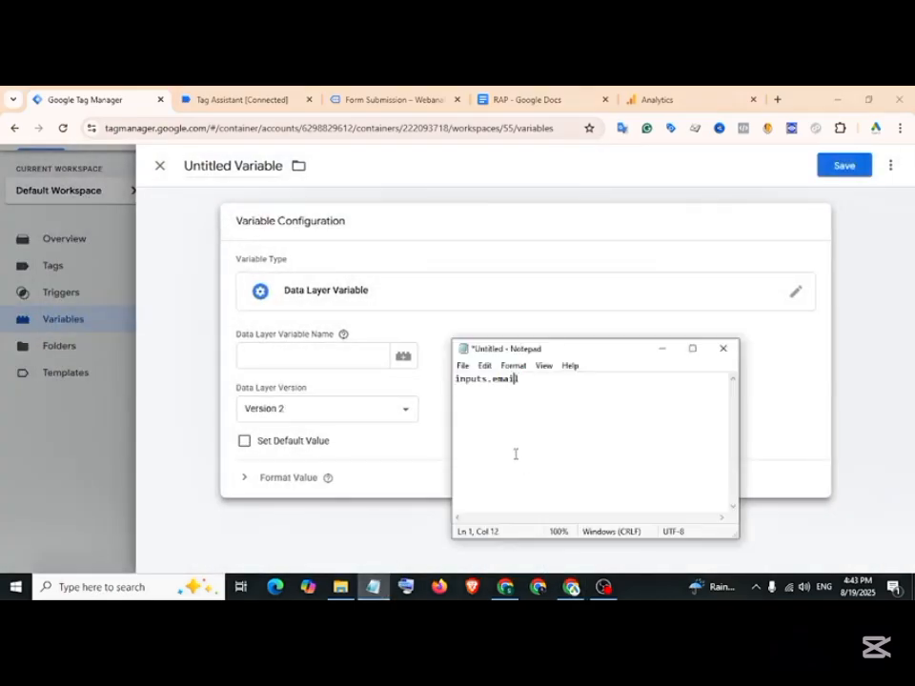
{"action": "double_click", "coordinate": [497, 379]}
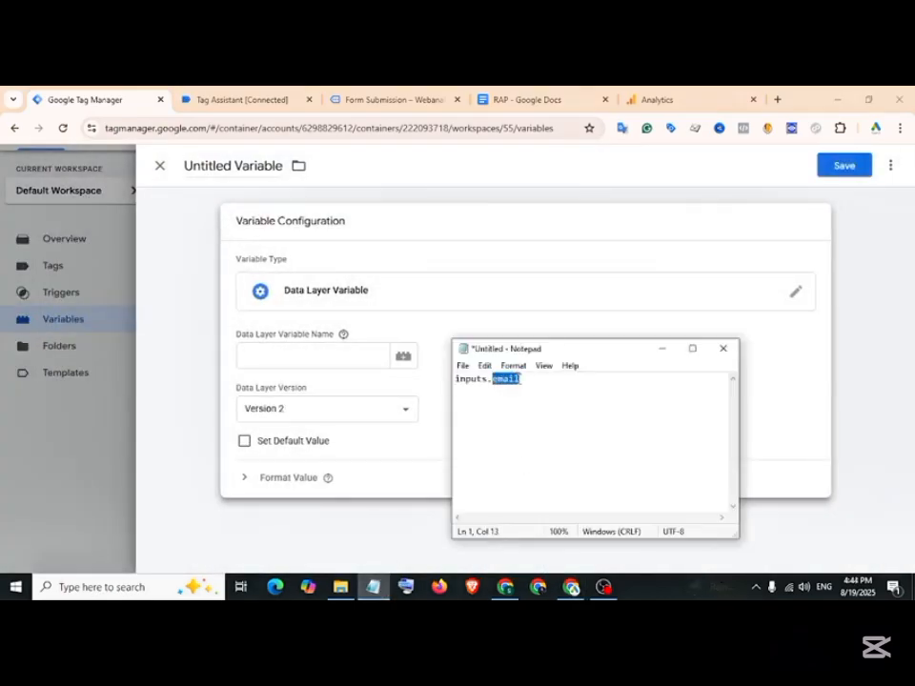
{"action": "type", "text": "subject"}
{"action": "left_click_drag", "start_coordinate": [542, 384], "coordinate": [453, 388]}
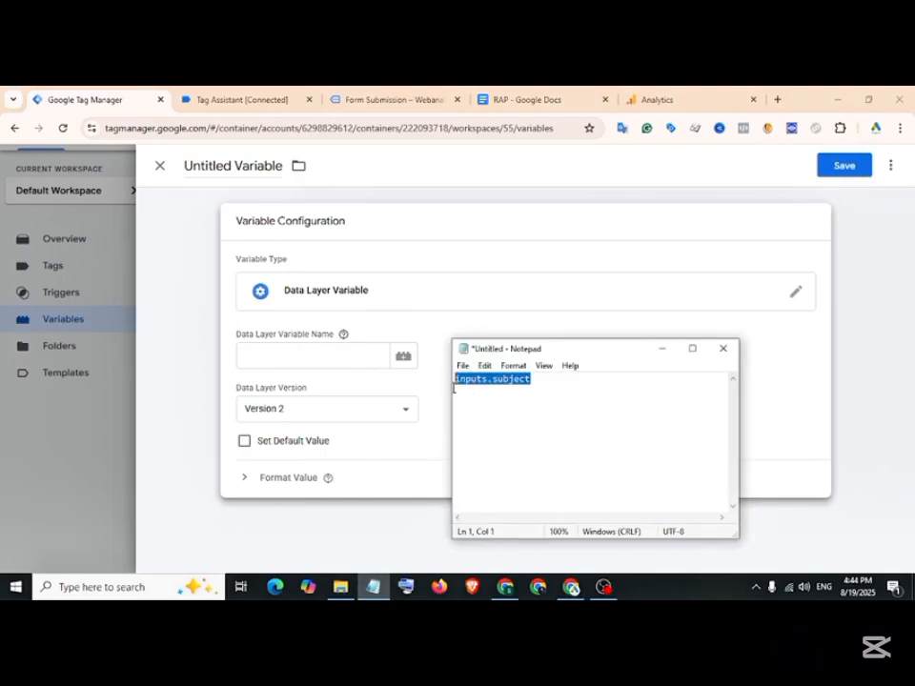
{"action": "left_click", "coordinate": [333, 360]}
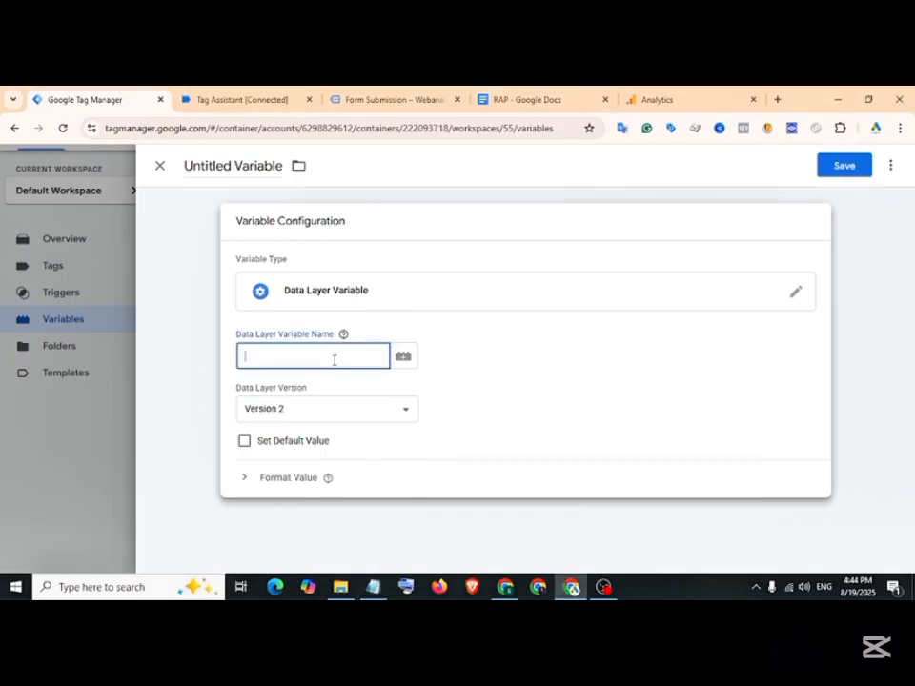
{"action": "key", "text": "ctrl+v"}
Name the data layer variable "dlv-subject" and save it.
{"action": "left_click", "coordinate": [225, 164]}
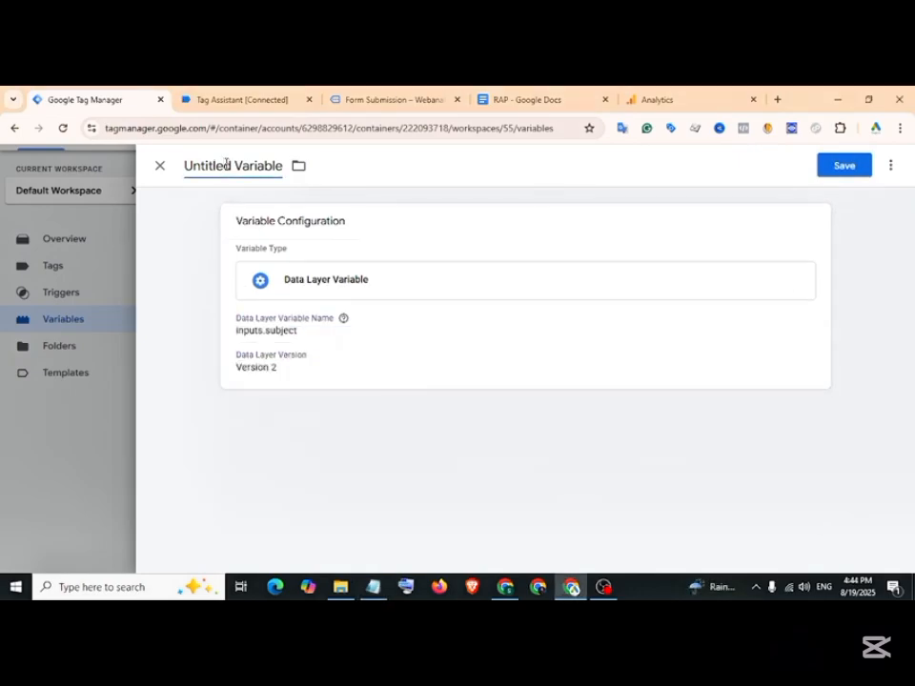
{"action": "key", "text": "ctrl+a"}
{"action": "type", "text": "dlv-subject"}
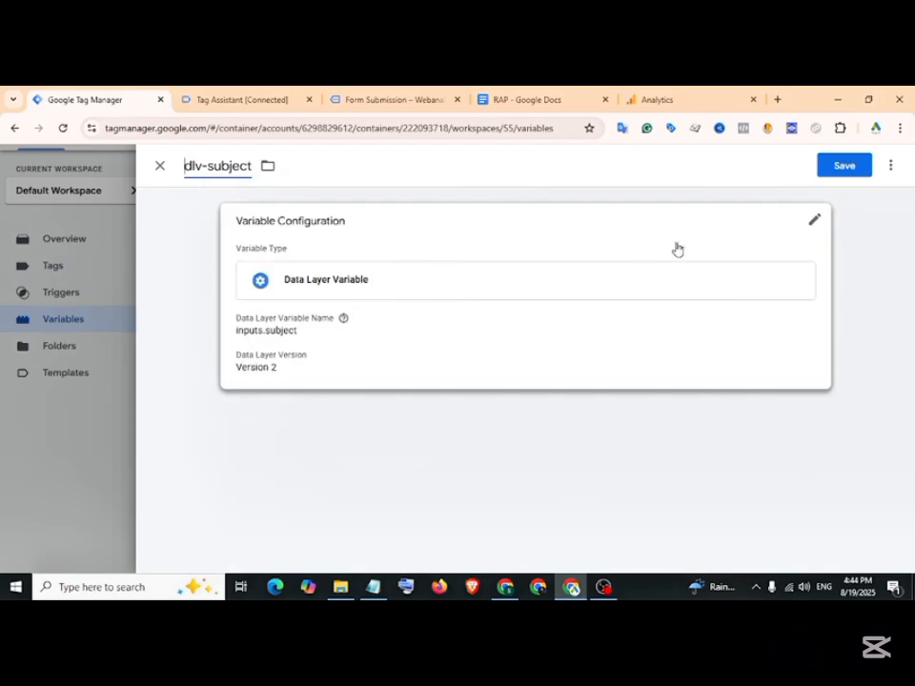
{"action": "left_click", "coordinate": [833, 173]}
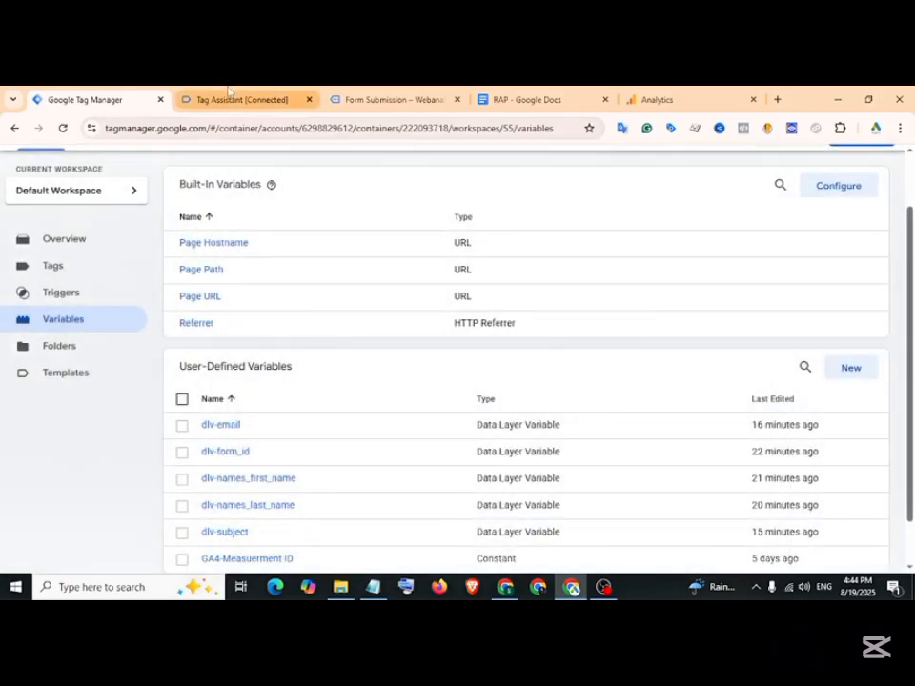
Copy the message key from Tag Assistant and replace subject with it in Notepad, forming "inputs.message".
{"action": "left_click", "coordinate": [238, 99]}
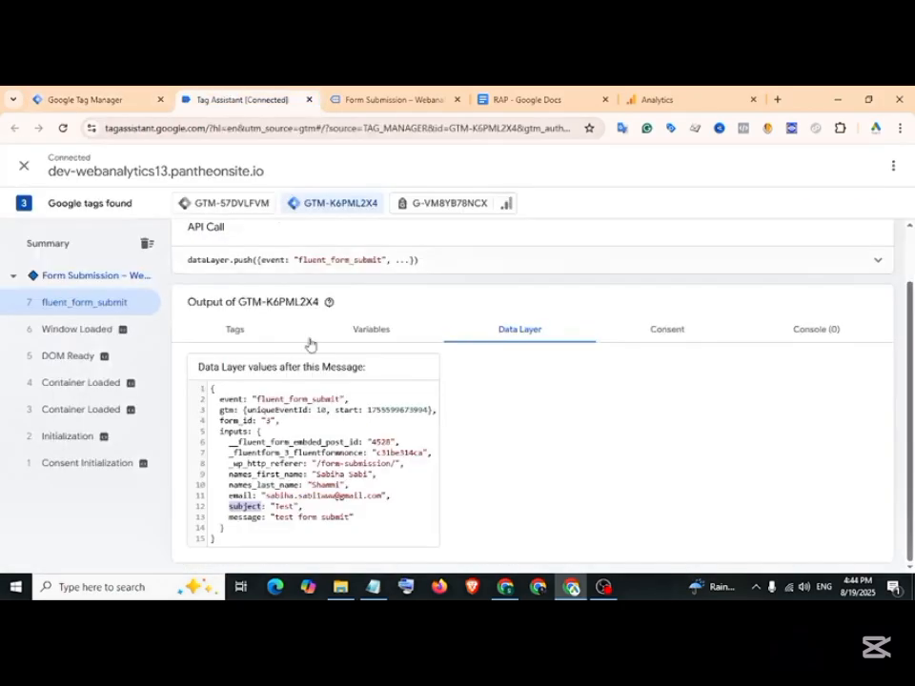
{"action": "double_click", "coordinate": [242, 517]}
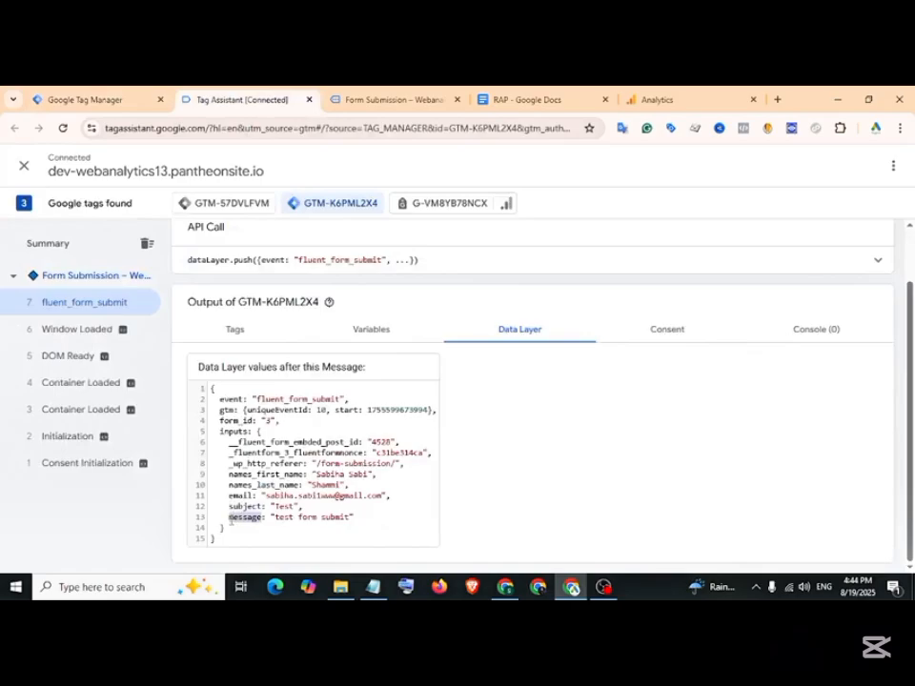
{"action": "right_click", "coordinate": [231, 518]}
{"action": "left_click", "coordinate": [278, 350]}
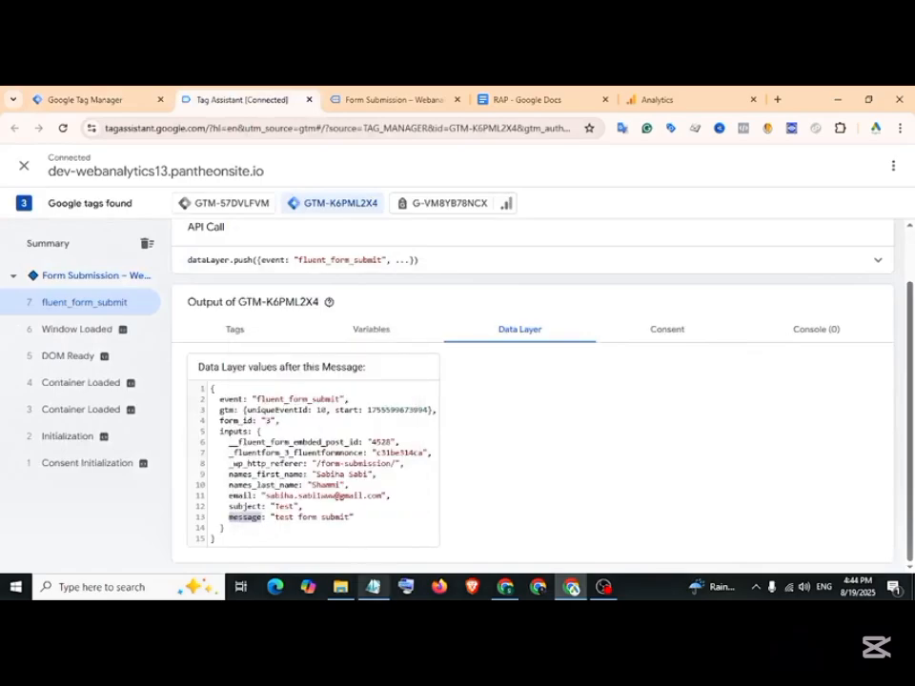
{"action": "left_click", "coordinate": [373, 586]}
{"action": "left_click", "coordinate": [484, 420]}
{"action": "left_click_drag", "start_coordinate": [492, 385], "coordinate": [457, 389]}
{"action": "key", "text": "ctrl+v"}
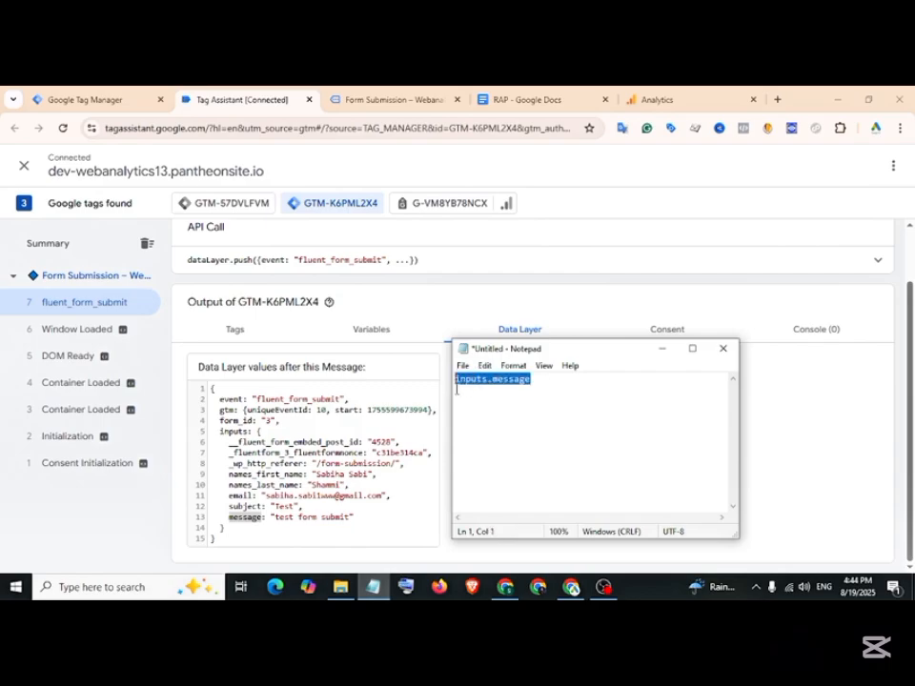
Create a Data Layer Variable in Google Tag Manager with "inputs.message" from Notepad as the Data Layer Variable Name.
{"action": "left_click", "coordinate": [67, 99]}
{"action": "scroll", "coordinate": [899, 392], "scroll_direction": "down", "scroll_amount": 2}
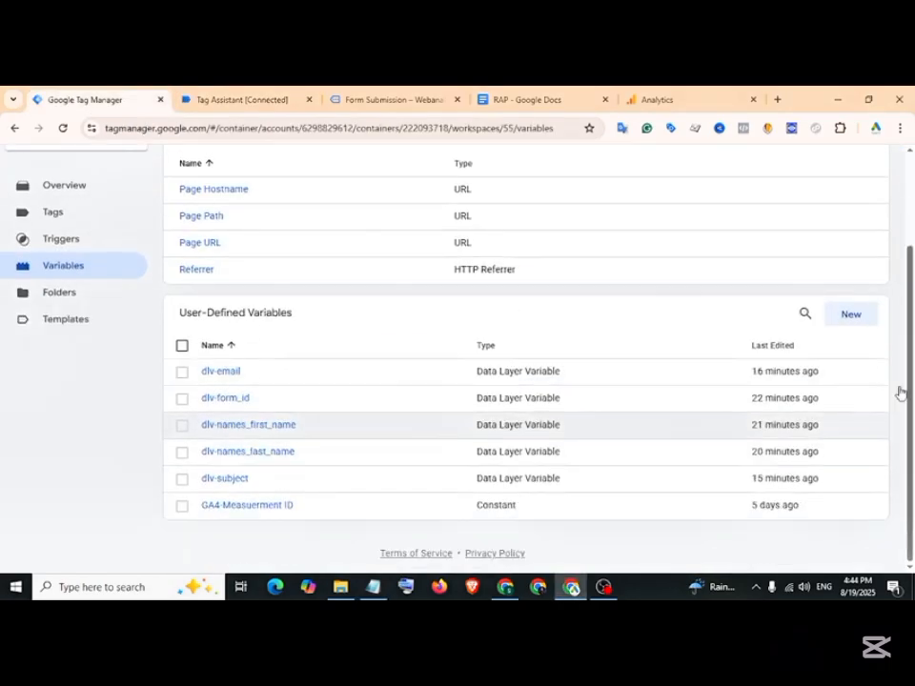
{"action": "left_click", "coordinate": [853, 324]}
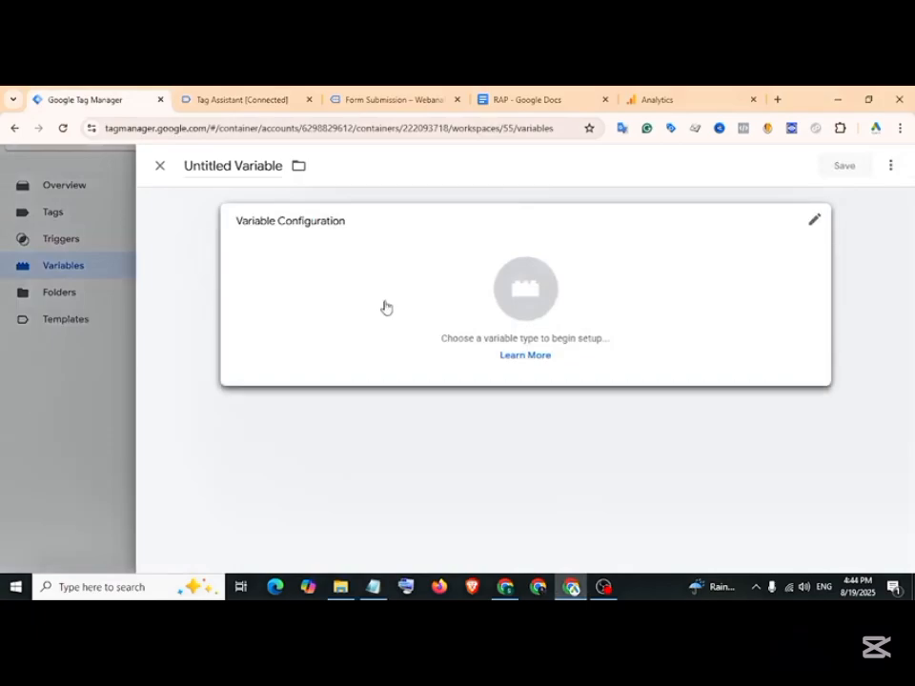
{"action": "left_click", "coordinate": [385, 307]}
{"action": "scroll", "coordinate": [552, 439], "scroll_direction": "down", "scroll_amount": 1}
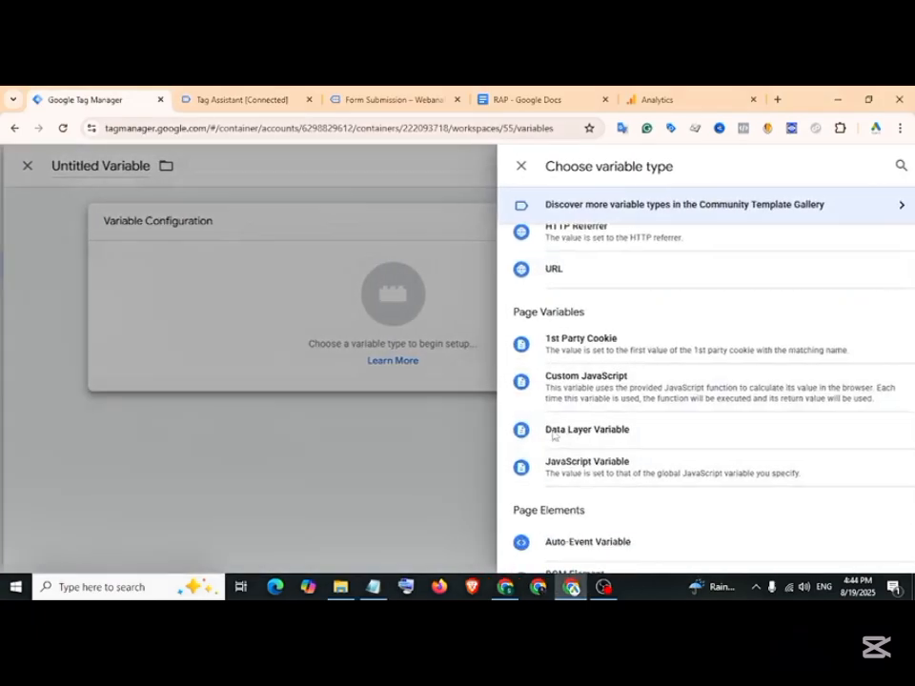
{"action": "left_click", "coordinate": [554, 433]}
{"action": "left_click", "coordinate": [281, 356]}
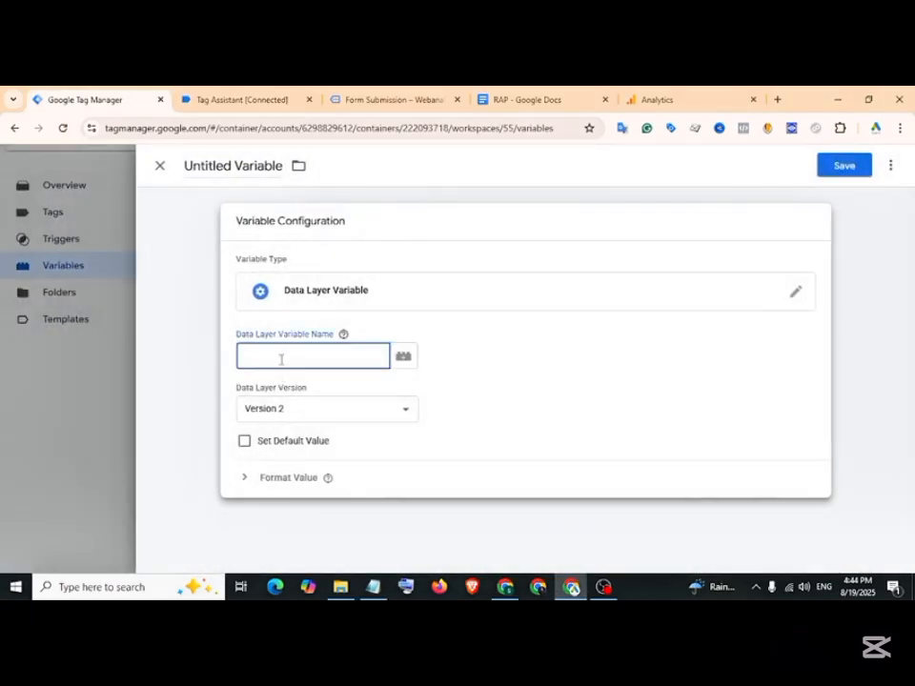
{"action": "key", "text": "ctrl+v"}
Name the data layer variable "dlv-message", save it and review the user-defined variables list.
{"action": "left_click", "coordinate": [255, 168]}
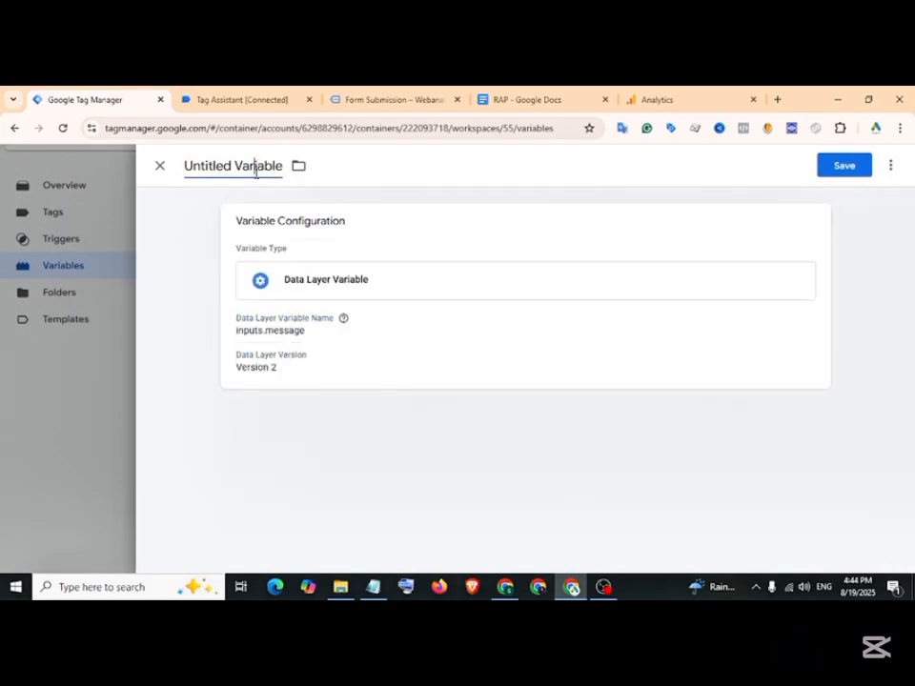
{"action": "key", "text": "ctrl+a"}
{"action": "type", "text": "dlv-message"}
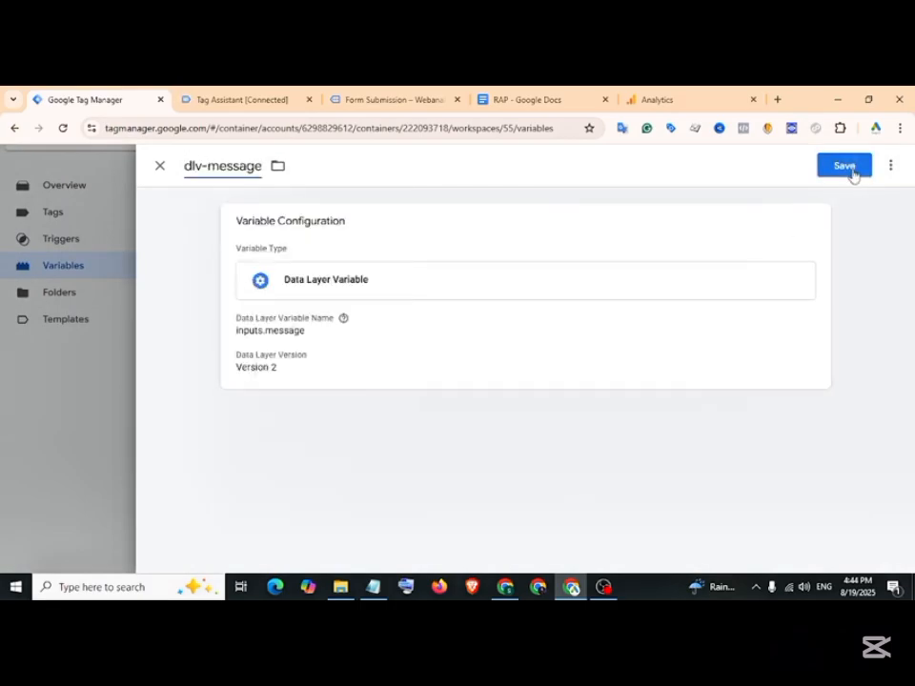
{"action": "left_click", "coordinate": [851, 171]}
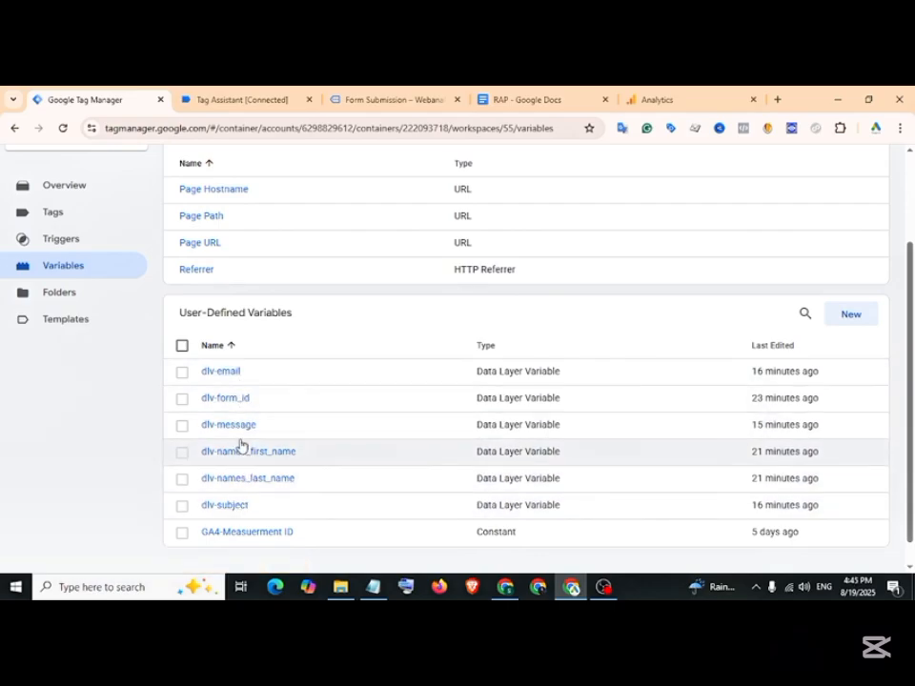
{"action": "scroll", "coordinate": [240, 445], "scroll_direction": "up", "scroll_amount": 3}
{"action": "scroll", "coordinate": [261, 488], "scroll_direction": "down", "scroll_amount": 3}
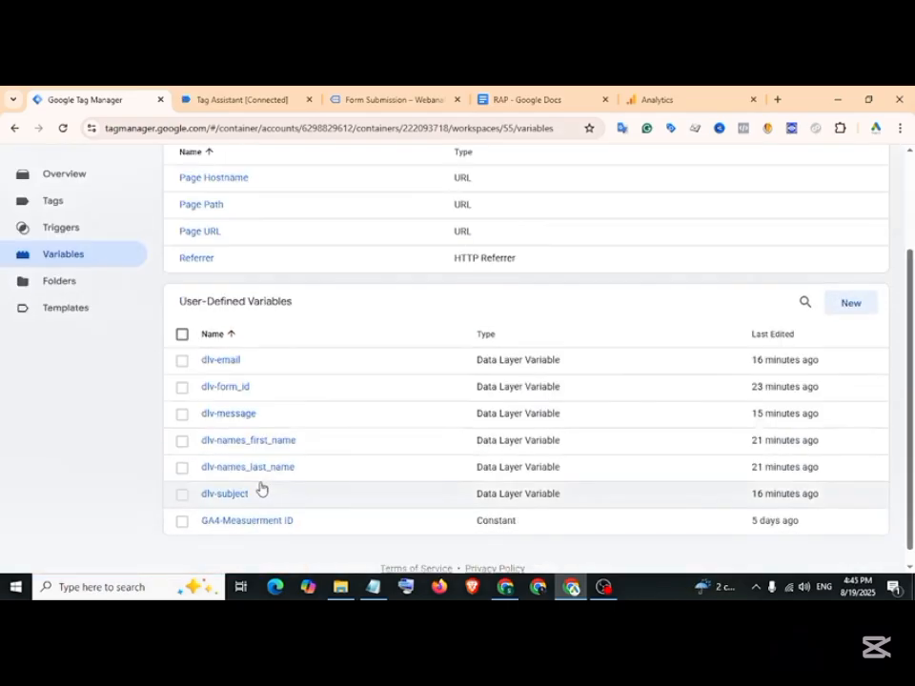
Create a new tag in Google Tag Manager with the Google Analytics: GA4 Event tag type.
{"action": "scroll", "coordinate": [261, 488], "scroll_direction": "up", "scroll_amount": 1}
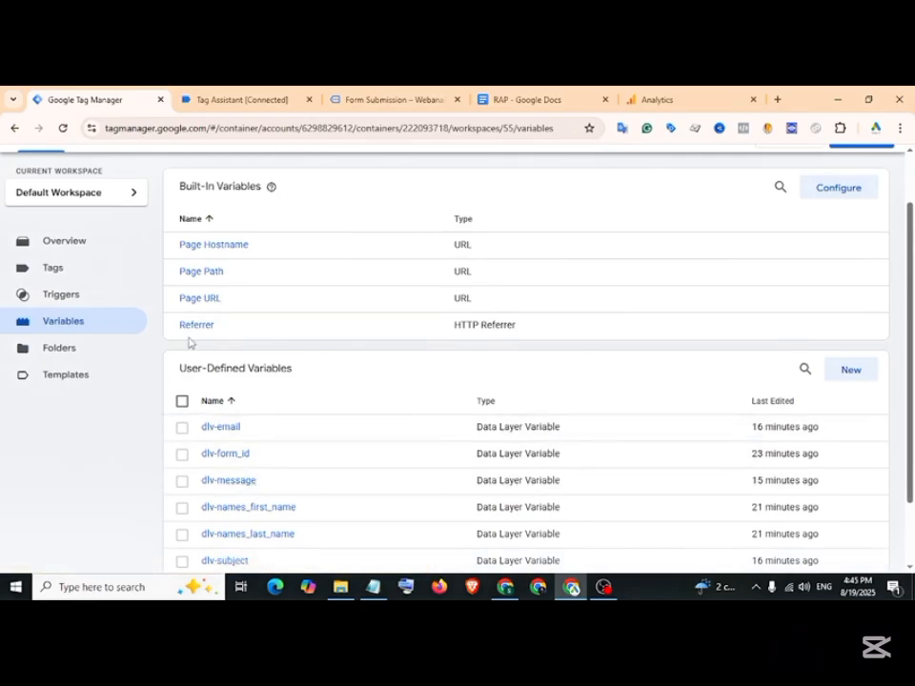
{"action": "left_click", "coordinate": [74, 272]}
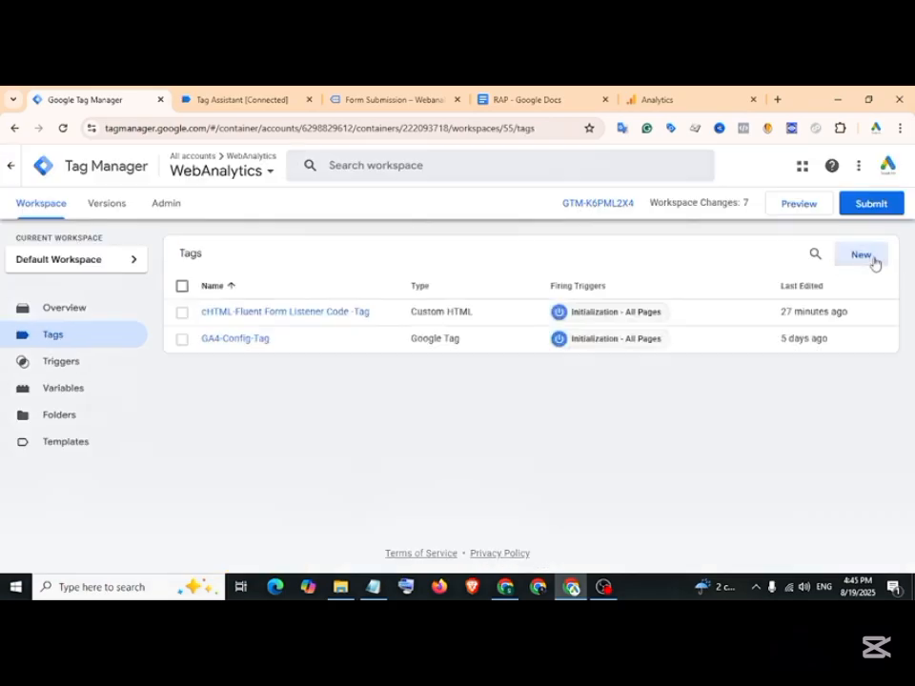
{"action": "left_click", "coordinate": [872, 261]}
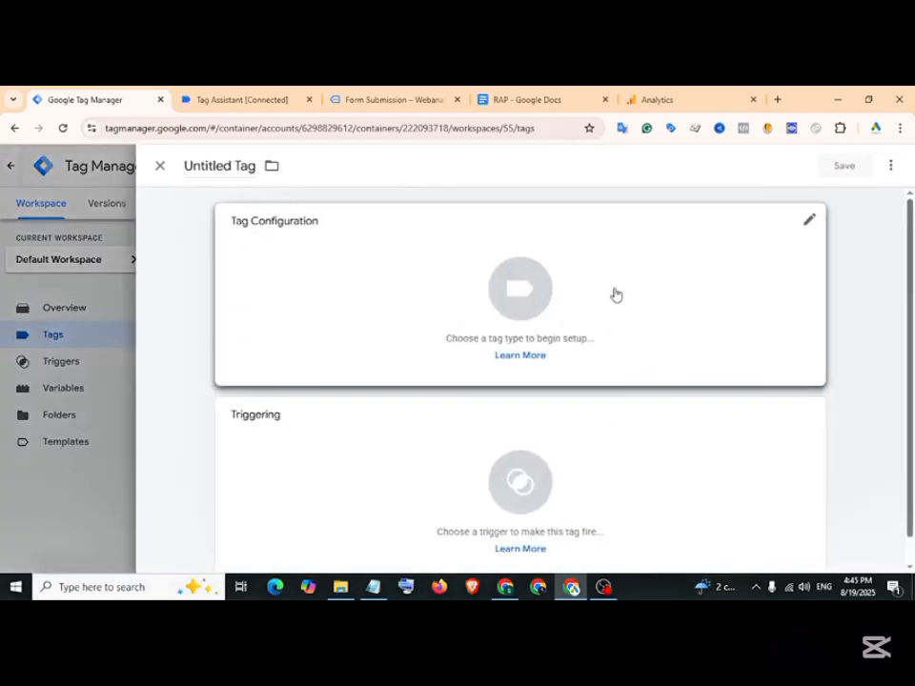
{"action": "left_click", "coordinate": [616, 296]}
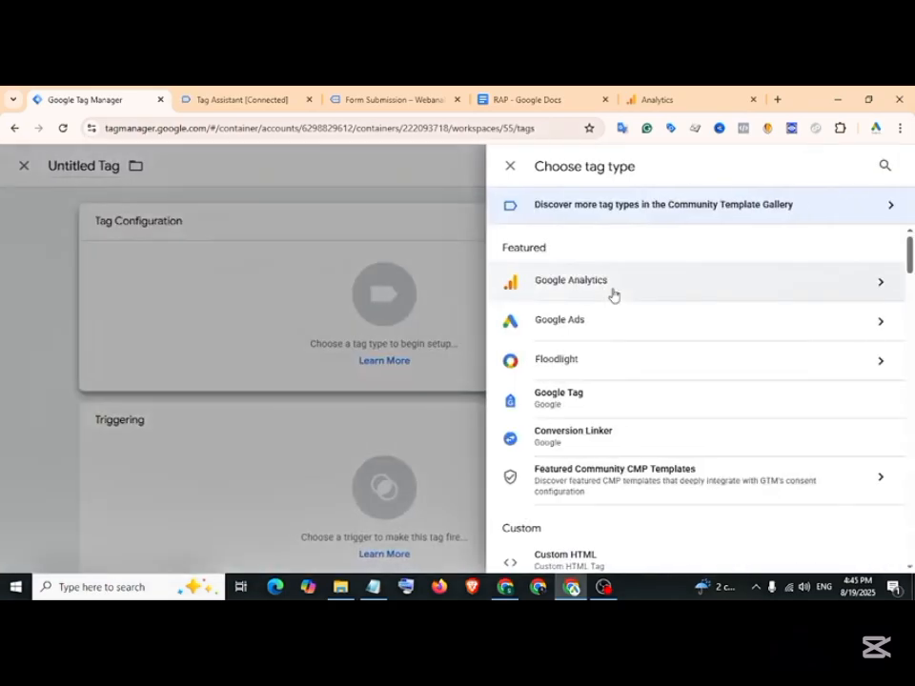
{"action": "left_click", "coordinate": [592, 284]}
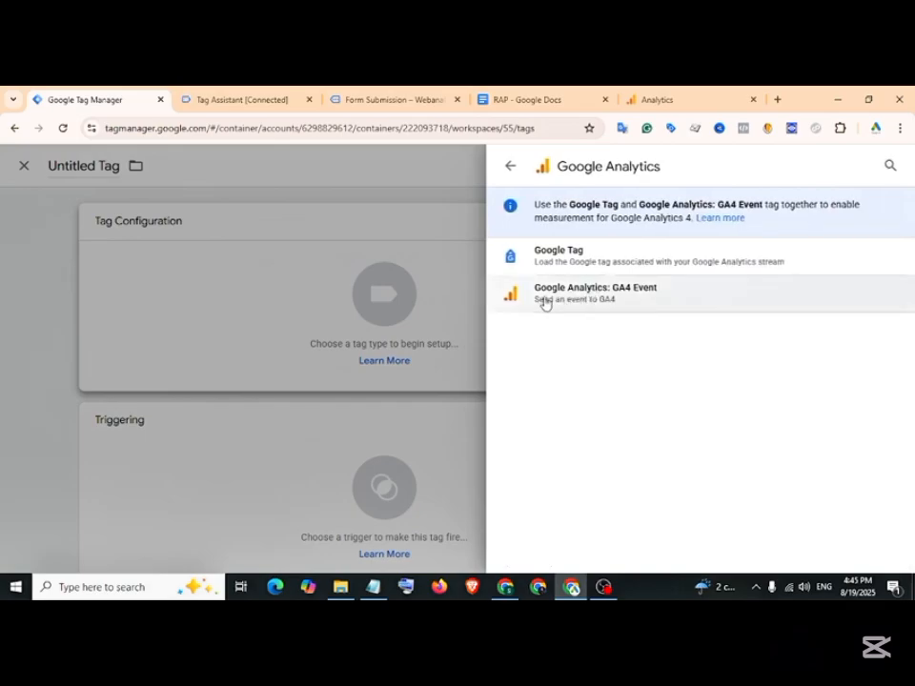
{"action": "left_click", "coordinate": [640, 296]}
Open the web data stream's details in Google Analytics Admin and copy its Measurement ID.
{"action": "left_click", "coordinate": [310, 347]}
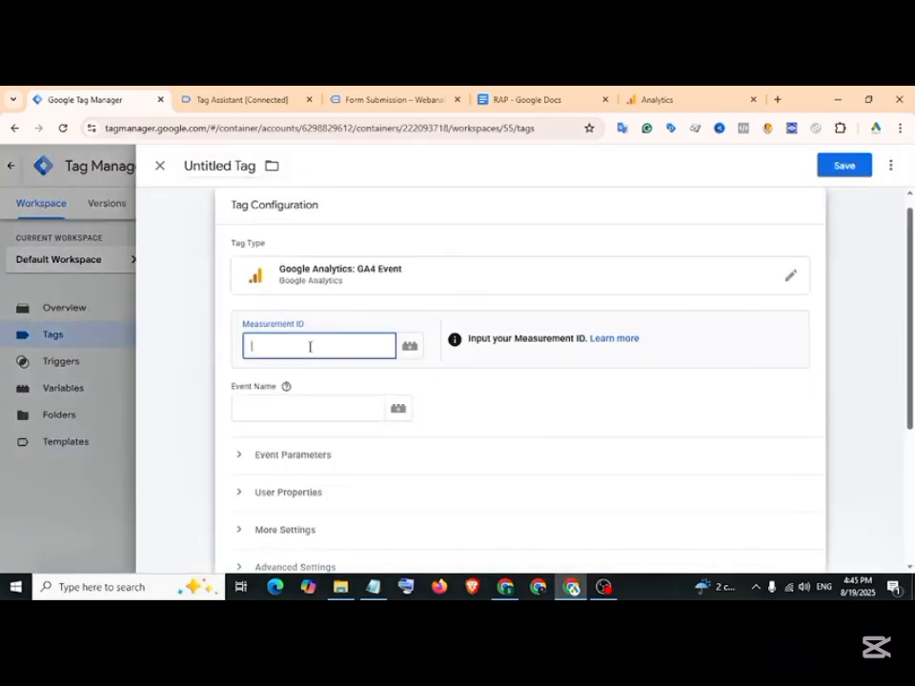
{"action": "left_click_drag", "start_coordinate": [244, 328], "coordinate": [307, 332]}
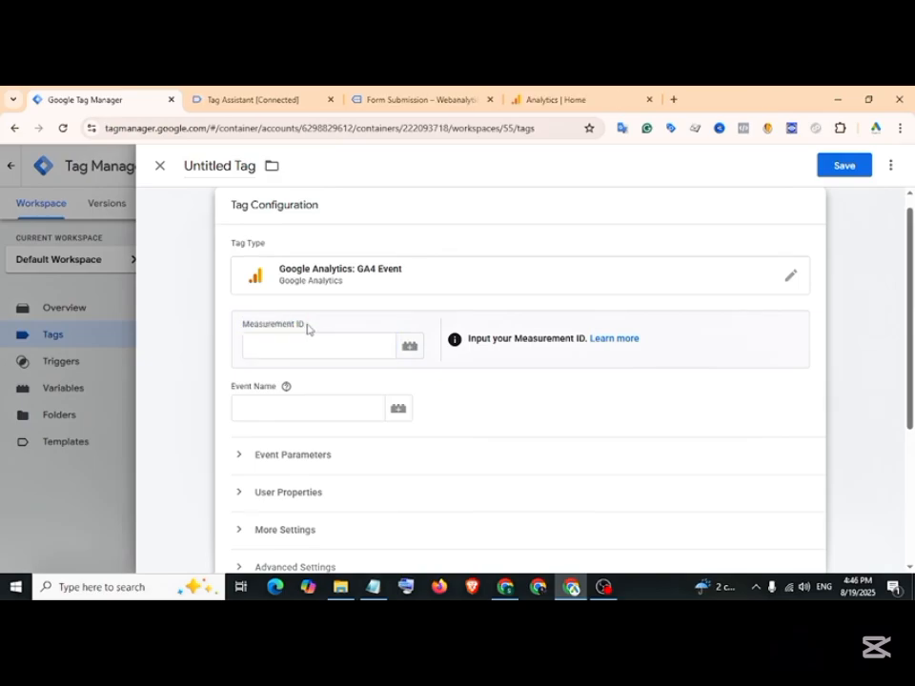
{"action": "left_click_drag", "start_coordinate": [281, 330], "coordinate": [255, 331]}
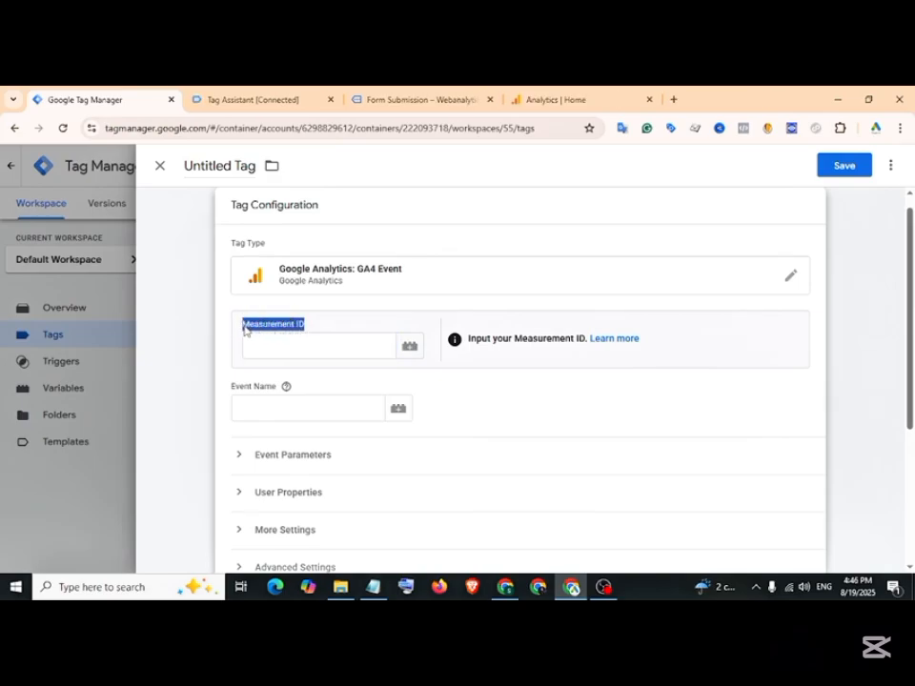
{"action": "left_click", "coordinate": [568, 99]}
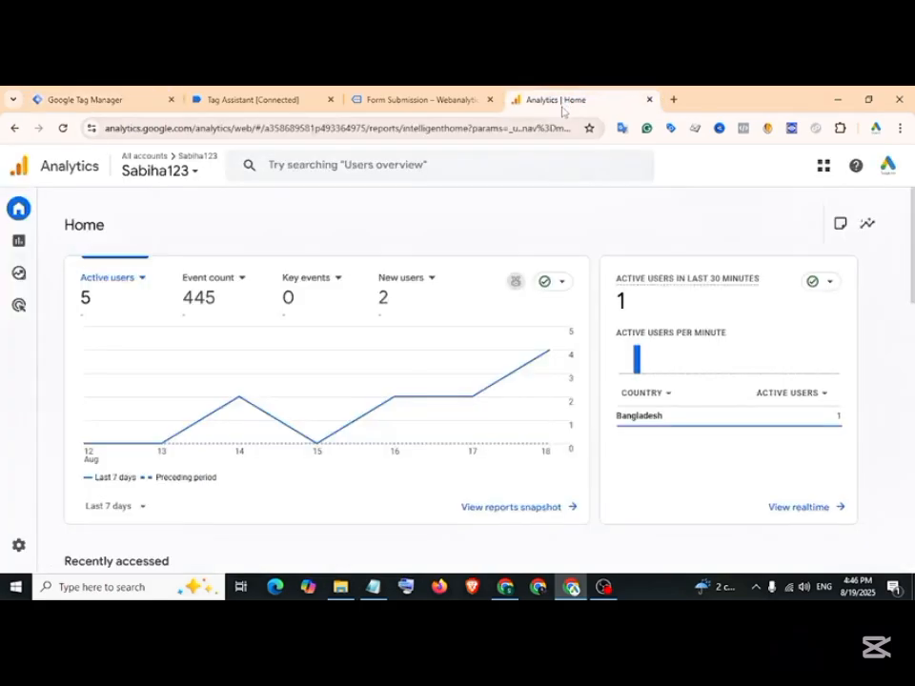
{"action": "left_click", "coordinate": [18, 547]}
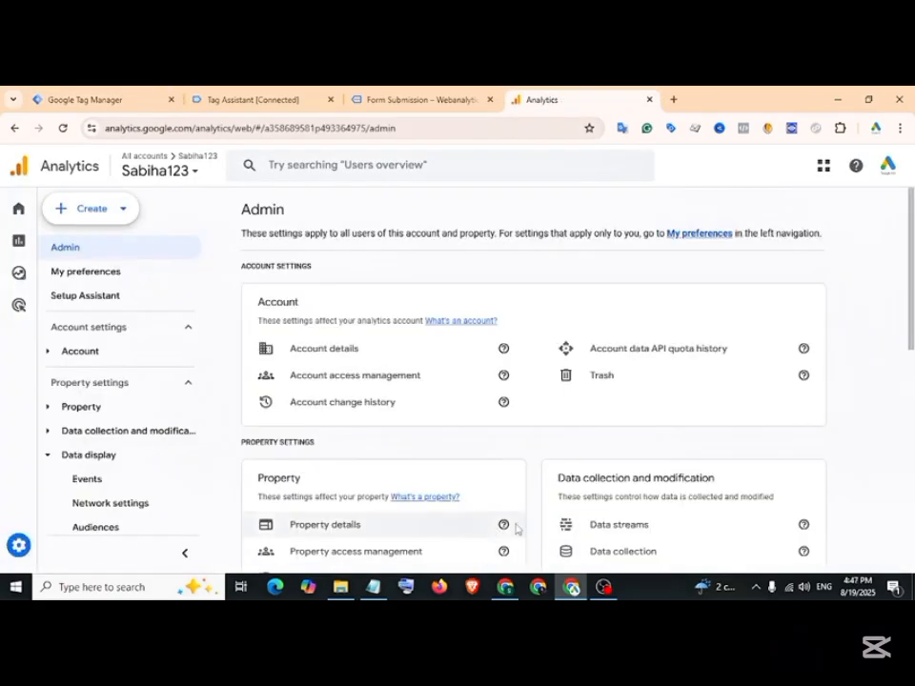
{"action": "left_click", "coordinate": [621, 526]}
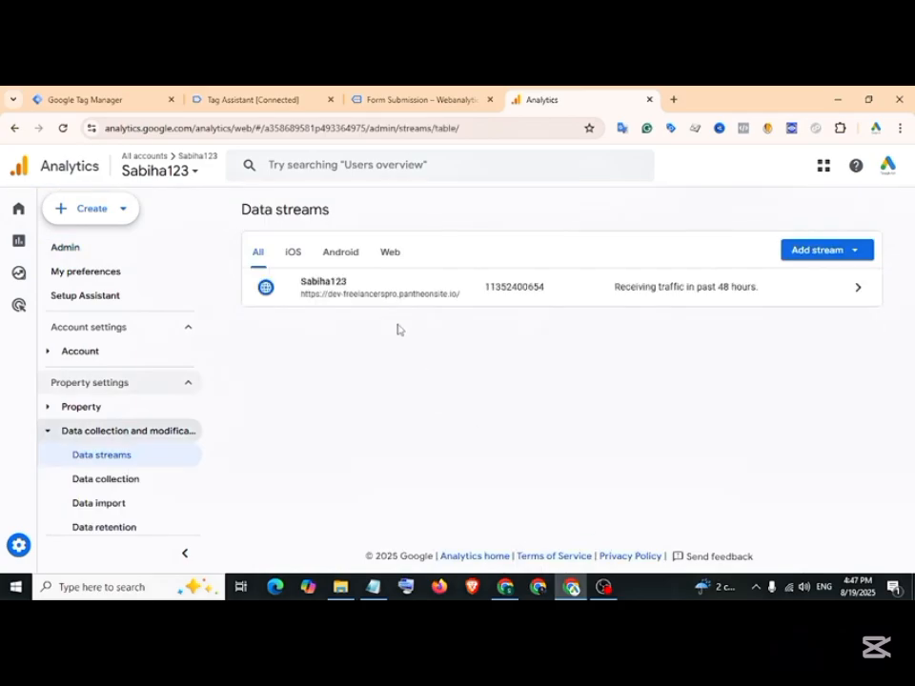
{"action": "left_click", "coordinate": [350, 298]}
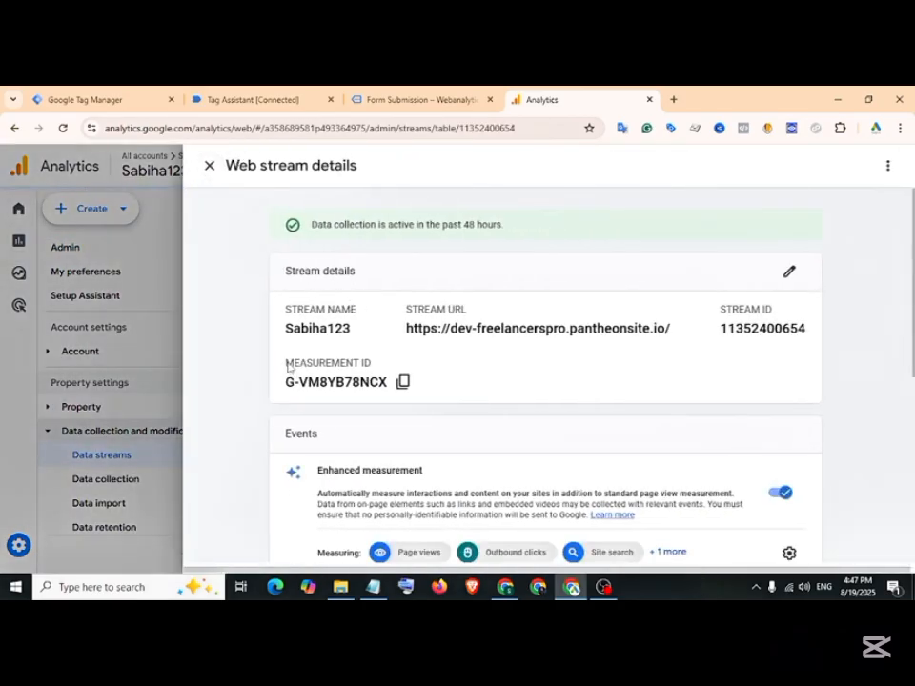
{"action": "left_click_drag", "start_coordinate": [288, 367], "coordinate": [371, 365]}
{"action": "left_click", "coordinate": [404, 383]}
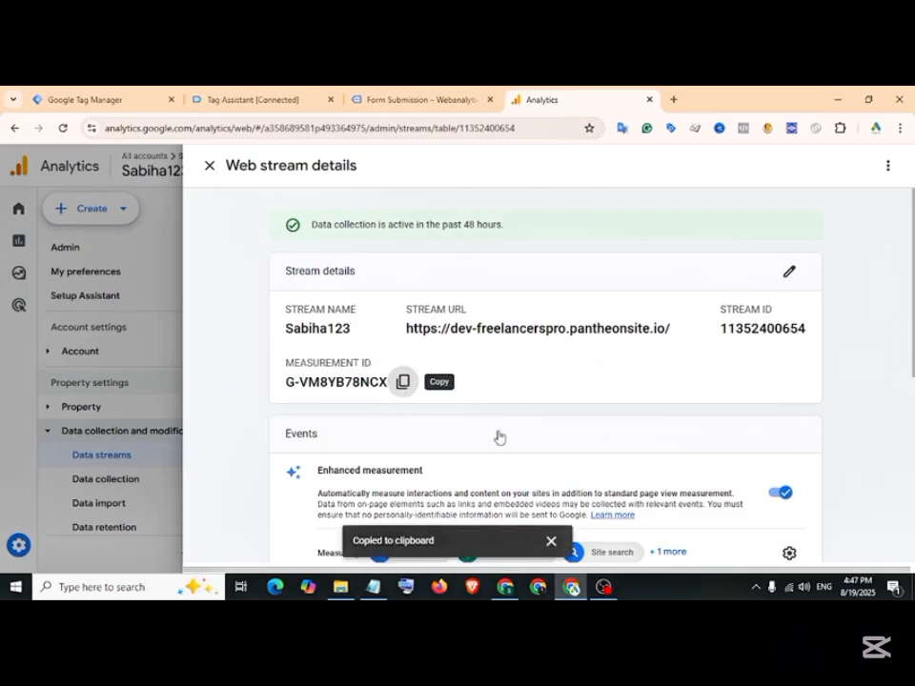
Paste the copied Measurement ID into the GA4 Event tag in Google Tag Manager, and clear the field again.
{"action": "left_click", "coordinate": [134, 99]}
{"action": "right_click", "coordinate": [337, 349]}
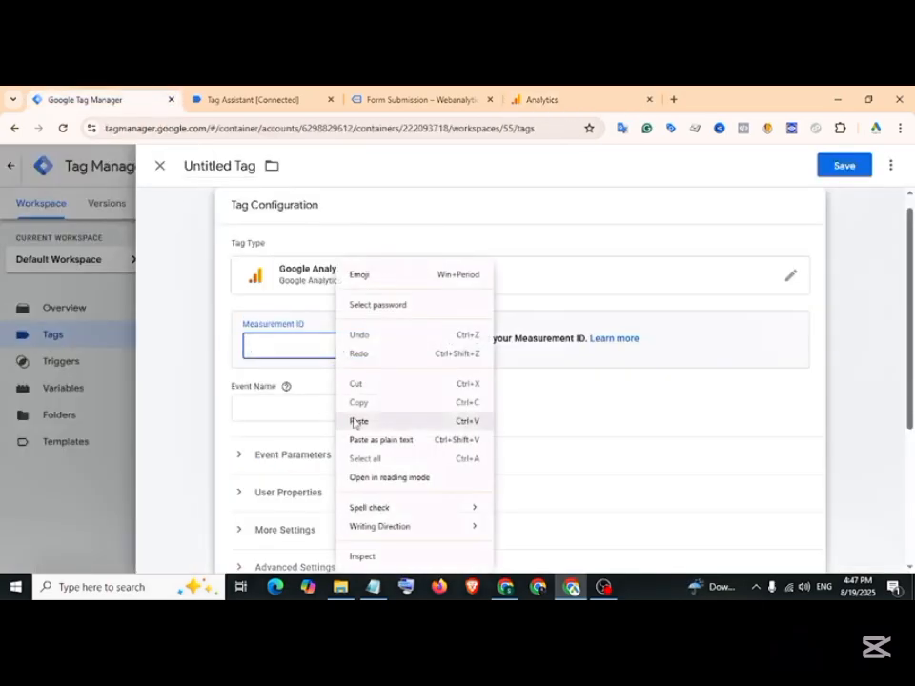
{"action": "left_click", "coordinate": [362, 420]}
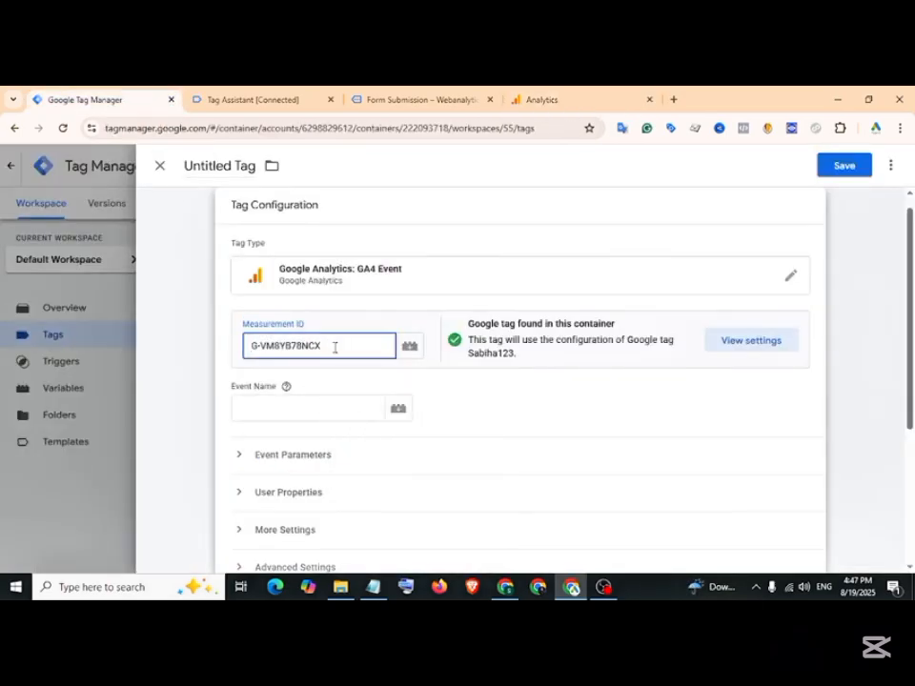
{"action": "left_click_drag", "start_coordinate": [300, 348], "coordinate": [253, 347]}
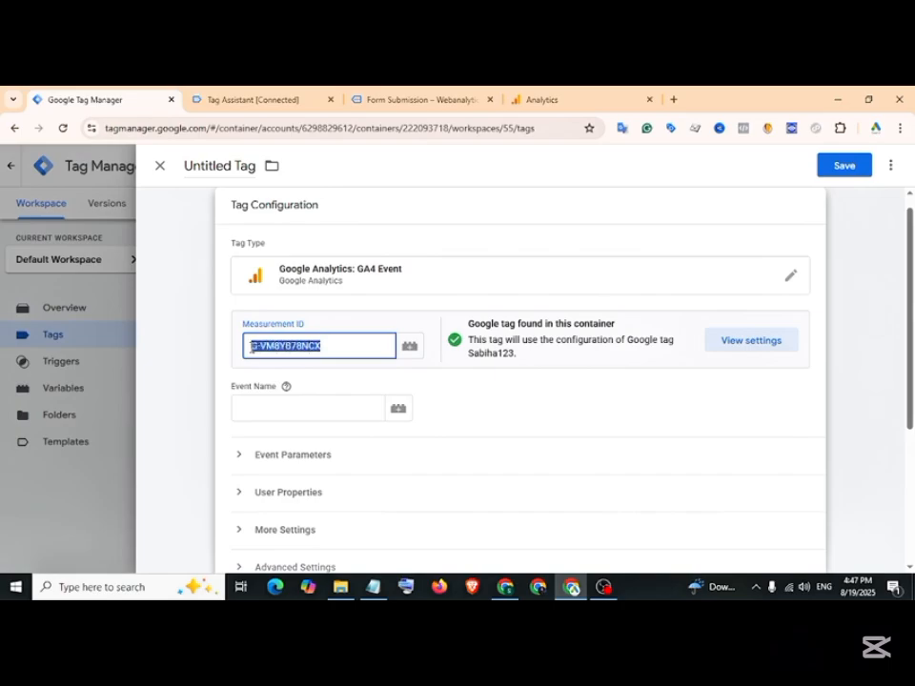
{"action": "key", "text": "BackSpace"}
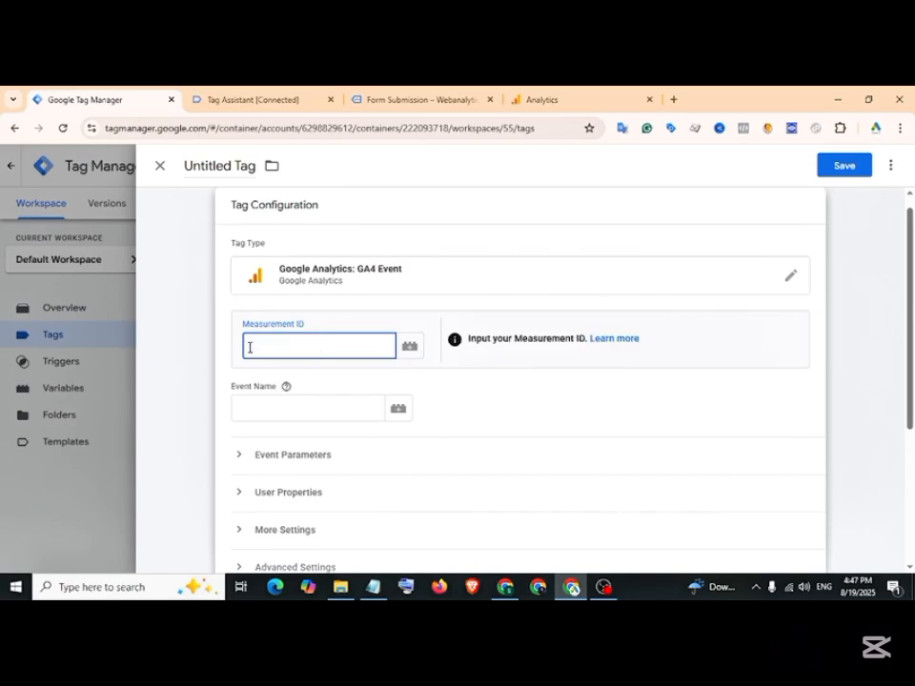
Set the tag's Measurement ID to the GA4-Measuerment ID variable and its Event Name to "fluent_form_submit" copied from Tag Assistant.
{"action": "left_click", "coordinate": [410, 346]}
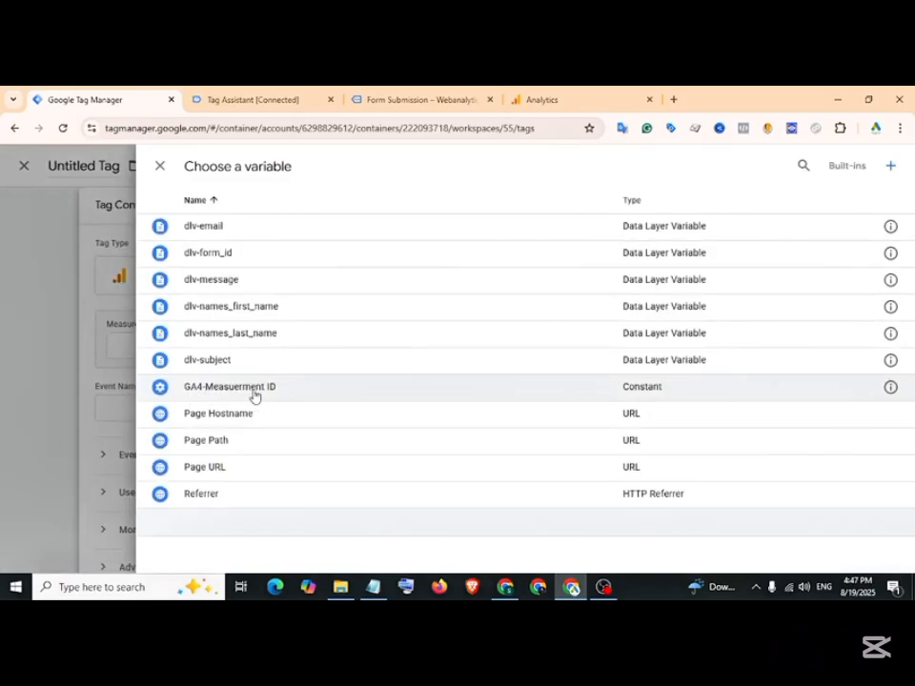
{"action": "left_click", "coordinate": [270, 391]}
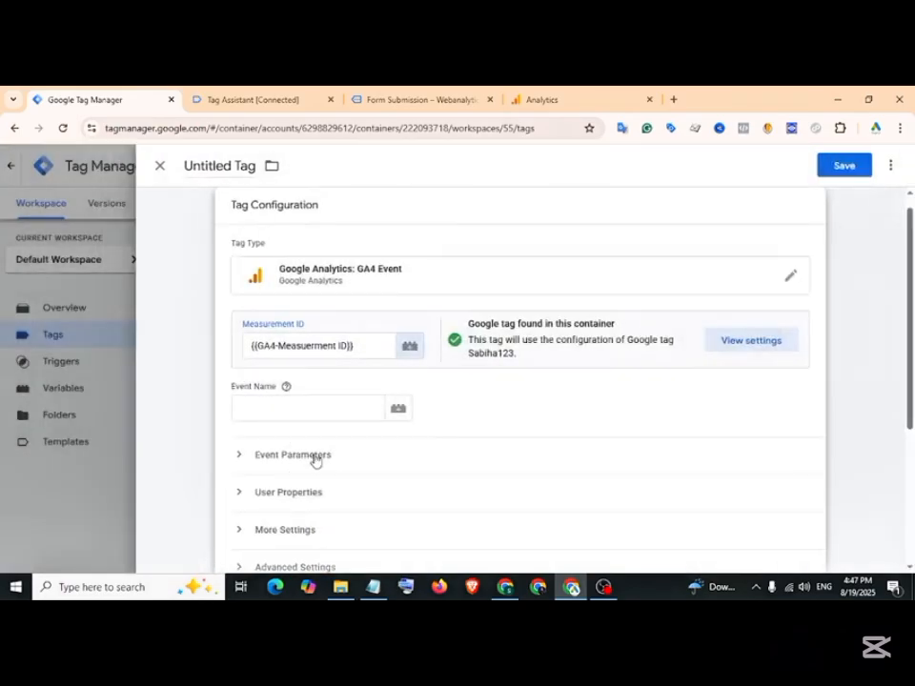
{"action": "left_click", "coordinate": [290, 410]}
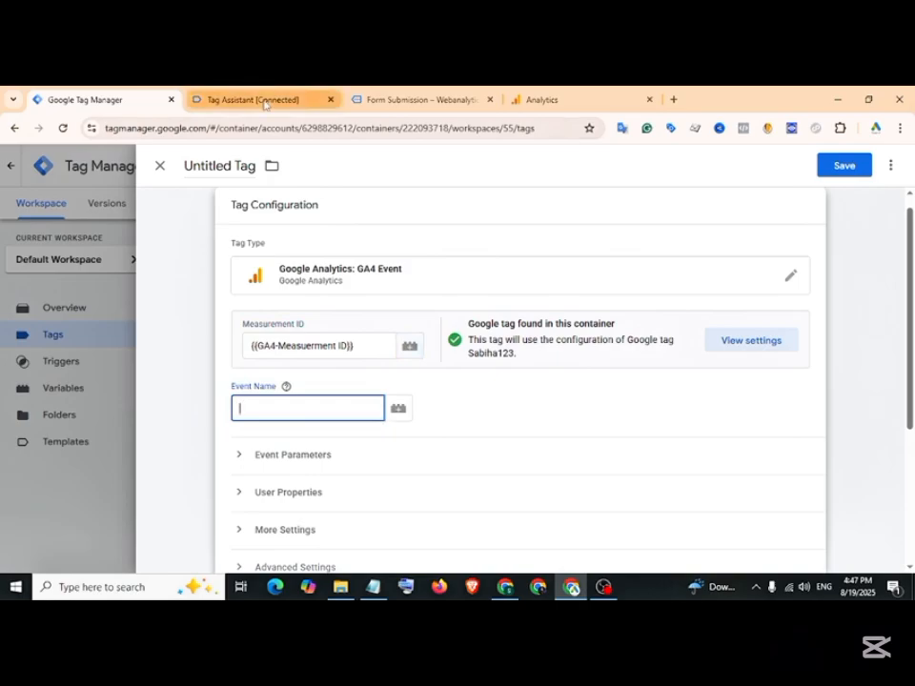
{"action": "left_click", "coordinate": [245, 100]}
{"action": "left_click_drag", "start_coordinate": [255, 400], "coordinate": [340, 399]}
{"action": "right_click", "coordinate": [343, 399]}
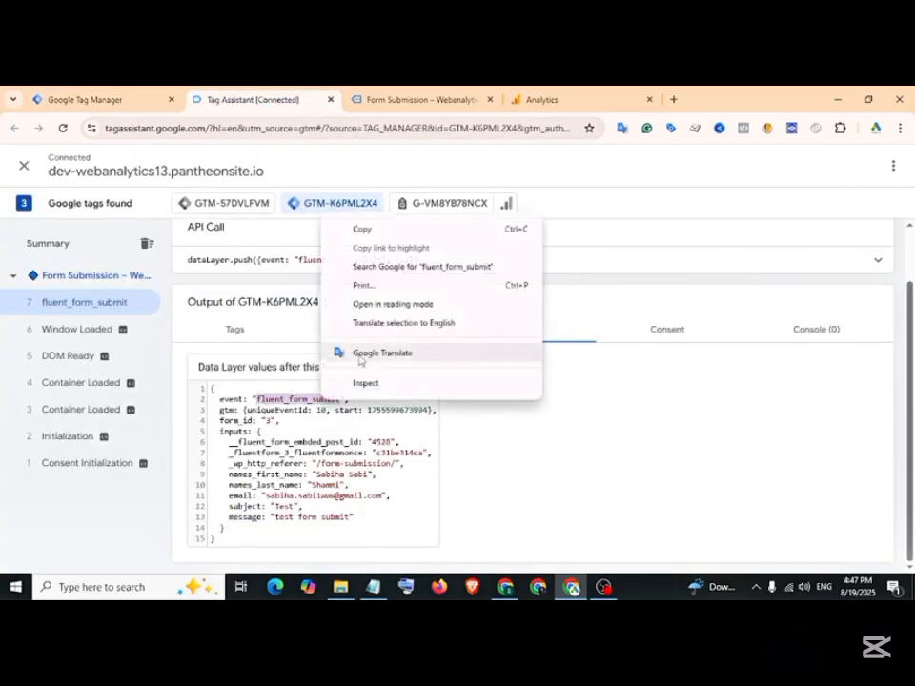
{"action": "left_click", "coordinate": [381, 229]}
{"action": "left_click", "coordinate": [86, 99]}
{"action": "key", "text": "ctrl+v"}
Expand the tag's Event Parameters and add five empty parameter rows.
{"action": "scroll", "coordinate": [267, 381], "scroll_direction": "down", "scroll_amount": 1}
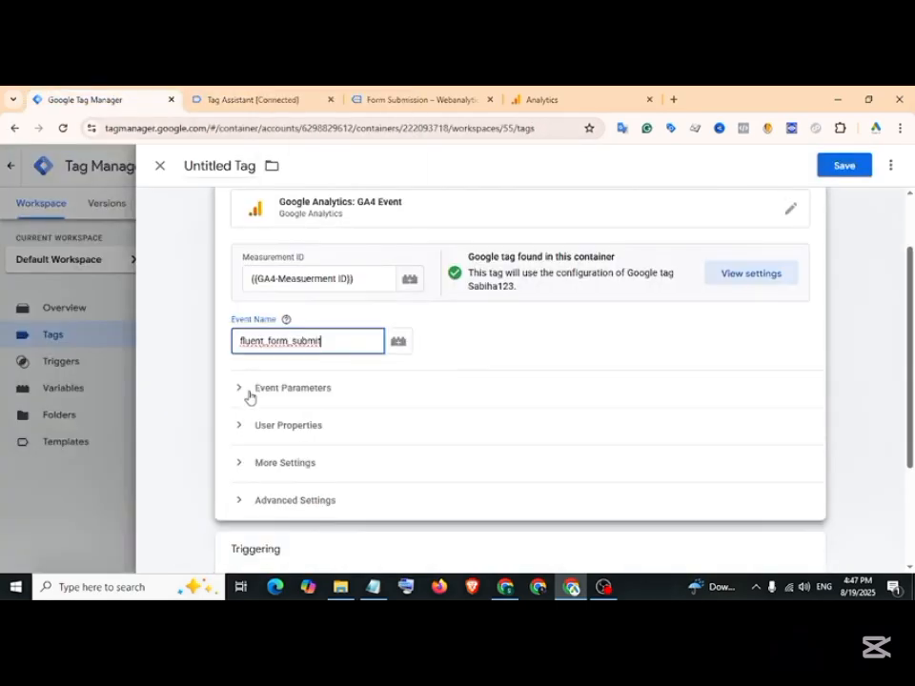
{"action": "left_click", "coordinate": [321, 388]}
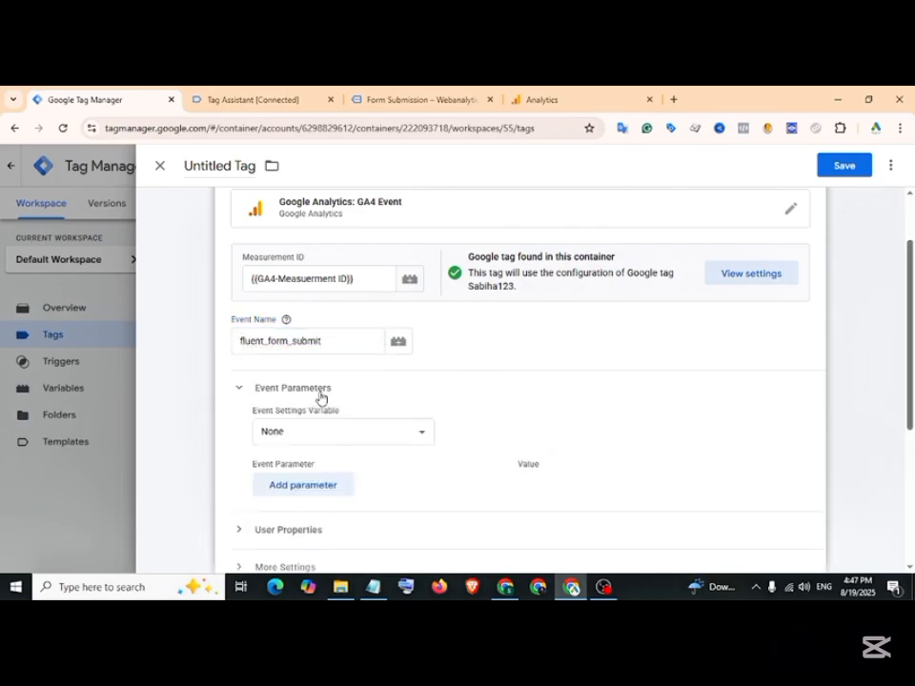
{"action": "scroll", "coordinate": [308, 457], "scroll_direction": "down", "scroll_amount": 1}
{"action": "left_click", "coordinate": [302, 420]}
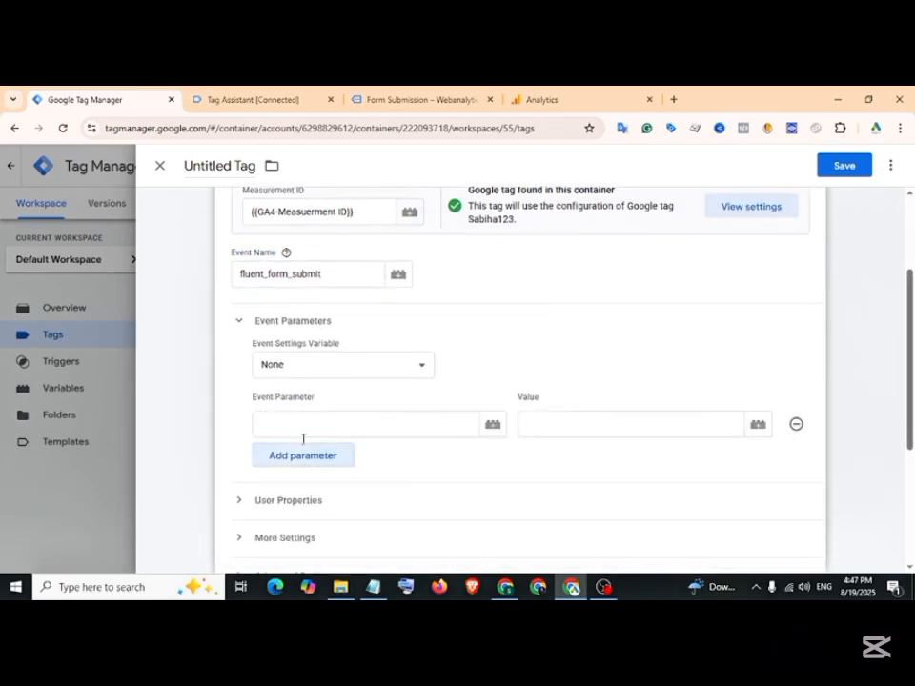
{"action": "left_click", "coordinate": [303, 455]}
{"action": "scroll", "coordinate": [314, 429], "scroll_direction": "down", "scroll_amount": 2}
{"action": "left_click", "coordinate": [320, 369]}
{"action": "left_click", "coordinate": [329, 406]}
{"action": "left_click", "coordinate": [339, 444]}
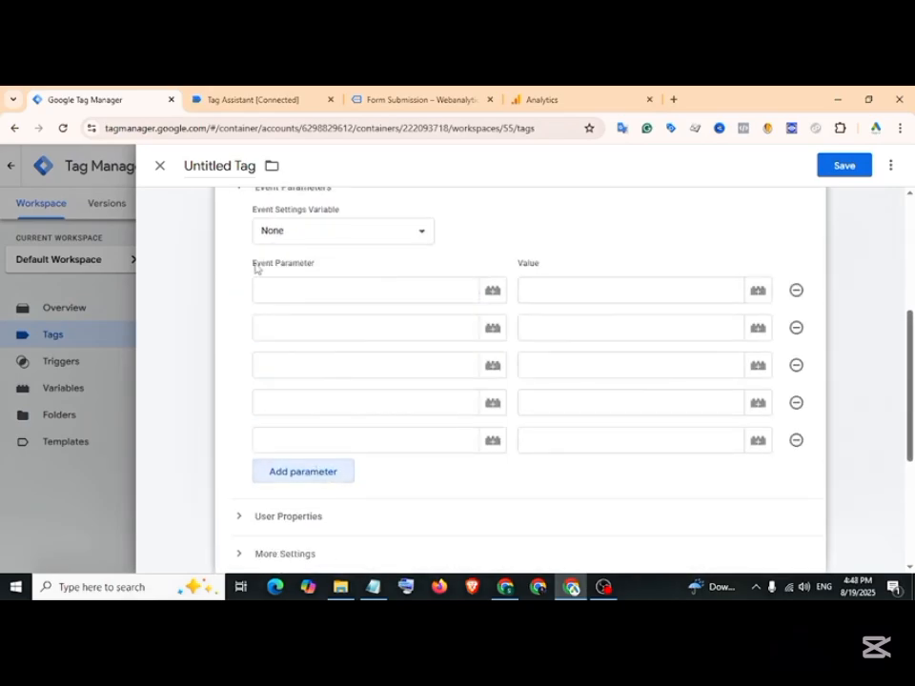
Copy the form_id key from Tag Assistant's data layer and enter it as the first event parameter name.
{"action": "left_click_drag", "start_coordinate": [264, 268], "coordinate": [310, 270]}
{"action": "left_click", "coordinate": [311, 294]}
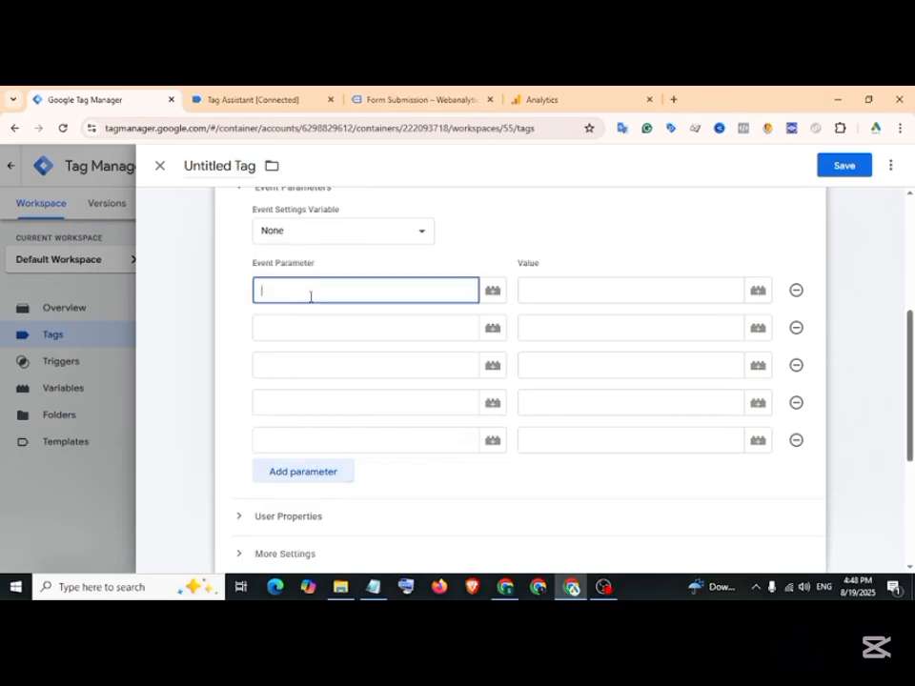
{"action": "left_click", "coordinate": [295, 100]}
{"action": "left_click_drag", "start_coordinate": [218, 421], "coordinate": [251, 420]}
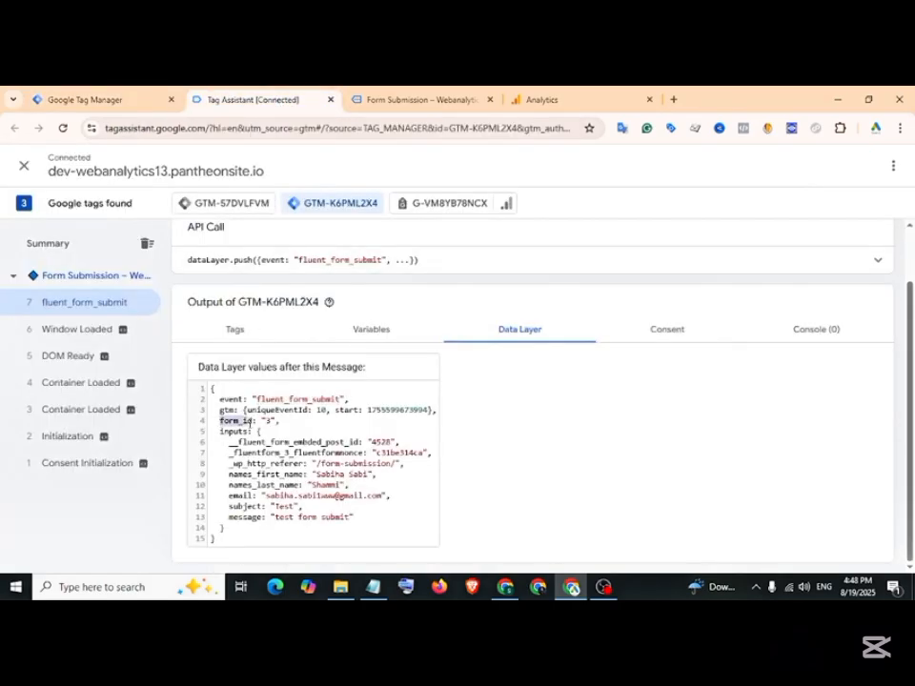
{"action": "right_click", "coordinate": [250, 421]}
{"action": "left_click", "coordinate": [286, 246]}
{"action": "left_click", "coordinate": [86, 99]}
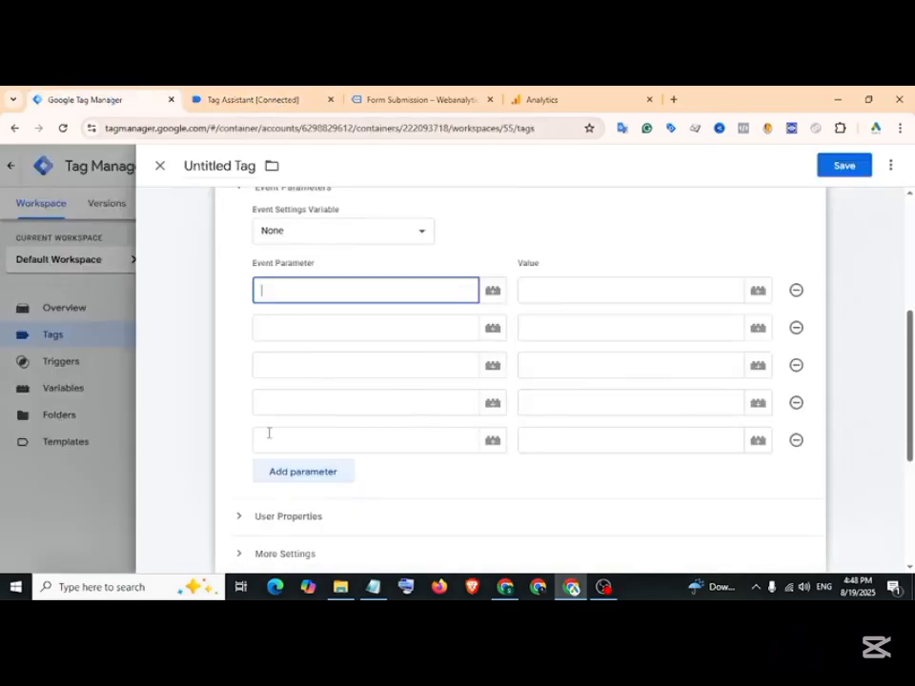
{"action": "right_click", "coordinate": [296, 290]}
{"action": "left_click", "coordinate": [316, 422]}
Copy the names_first_name key from Tag Assistant and enter it as the second event parameter name.
{"action": "left_click", "coordinate": [200, 99]}
{"action": "left_click_drag", "start_coordinate": [228, 473], "coordinate": [303, 475]}
{"action": "key", "text": "ctrl+c"}
{"action": "left_click", "coordinate": [86, 99]}
{"action": "left_click", "coordinate": [295, 326]}
{"action": "key", "text": "ctrl+v"}
Copy the names_last_name key from Tag Assistant and enter it as the third event parameter name.
{"action": "left_click", "coordinate": [272, 95]}
{"action": "left_click_drag", "start_coordinate": [228, 485], "coordinate": [276, 486]}
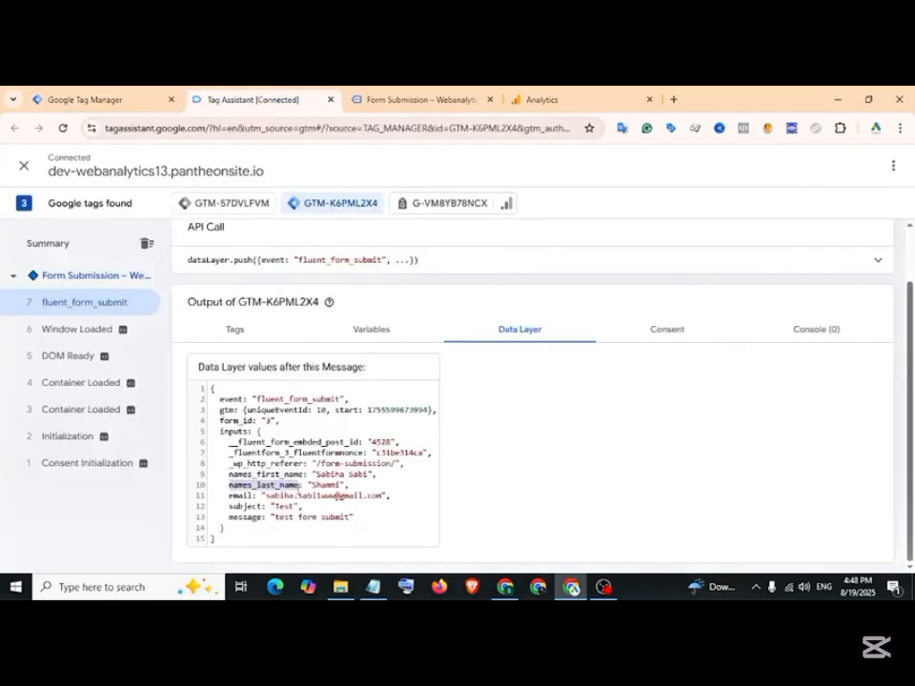
{"action": "right_click", "coordinate": [288, 486]}
{"action": "left_click", "coordinate": [333, 318]}
{"action": "left_click", "coordinate": [107, 101]}
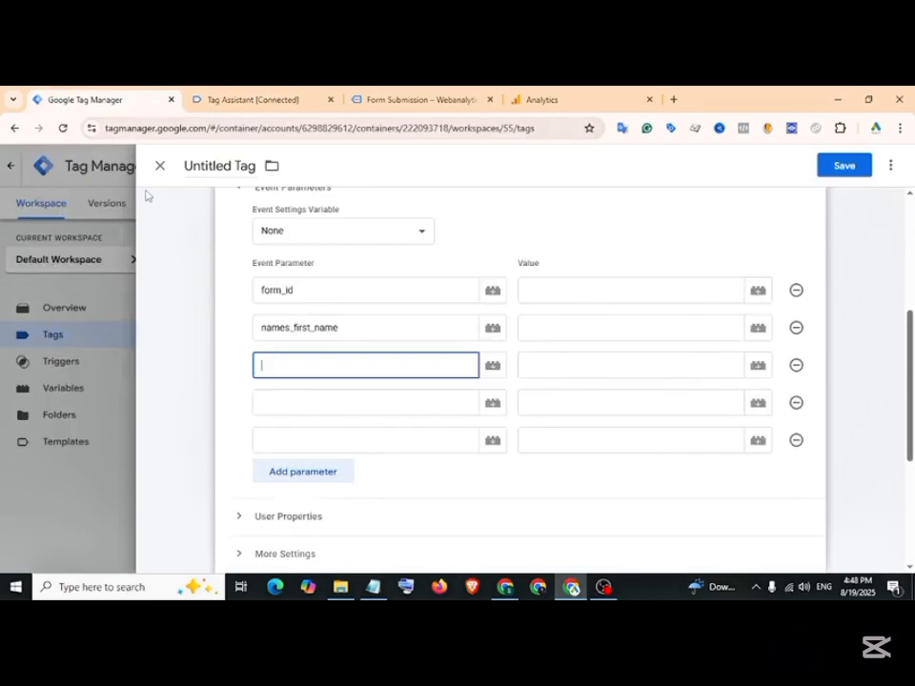
{"action": "right_click", "coordinate": [303, 368]}
{"action": "left_click", "coordinate": [321, 418]}
Copy the email key from Tag Assistant and enter it as the fourth event parameter name.
{"action": "left_click", "coordinate": [246, 99]}
{"action": "left_click_drag", "start_coordinate": [229, 495], "coordinate": [248, 497]}
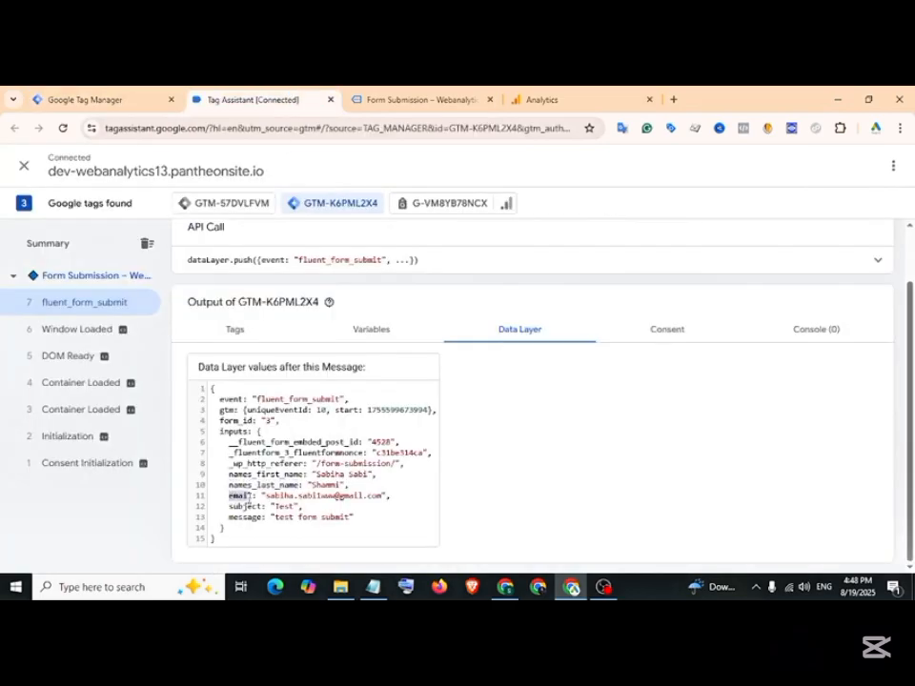
{"action": "right_click", "coordinate": [248, 496]}
{"action": "left_click", "coordinate": [286, 318]}
{"action": "left_click", "coordinate": [107, 99]}
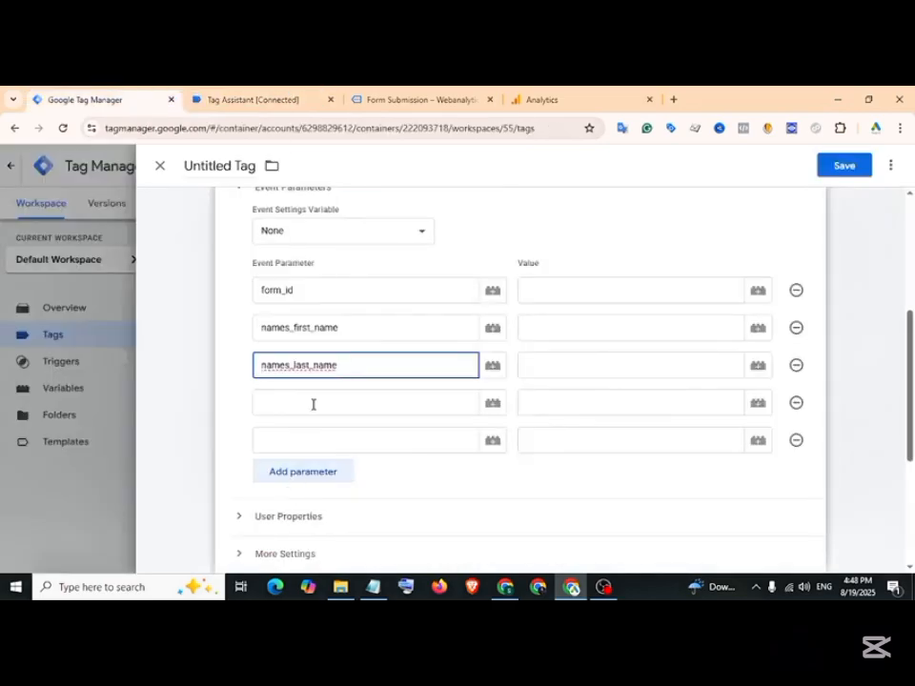
{"action": "right_click", "coordinate": [313, 402]}
{"action": "left_click", "coordinate": [335, 251]}
Copy the subject key from Tag Assistant and enter it as the fifth event parameter name.
{"action": "left_click", "coordinate": [250, 99]}
{"action": "left_click_drag", "start_coordinate": [228, 506], "coordinate": [265, 507]}
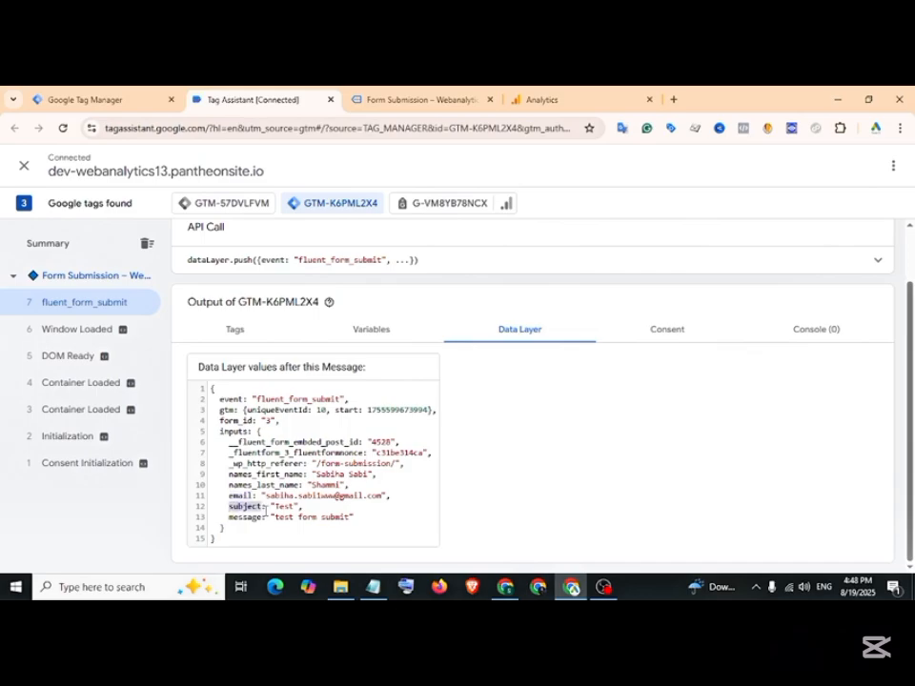
{"action": "right_click", "coordinate": [271, 505]}
{"action": "left_click", "coordinate": [299, 333]}
{"action": "left_click", "coordinate": [82, 99]}
{"action": "right_click", "coordinate": [290, 437]}
{"action": "left_click", "coordinate": [316, 282]}
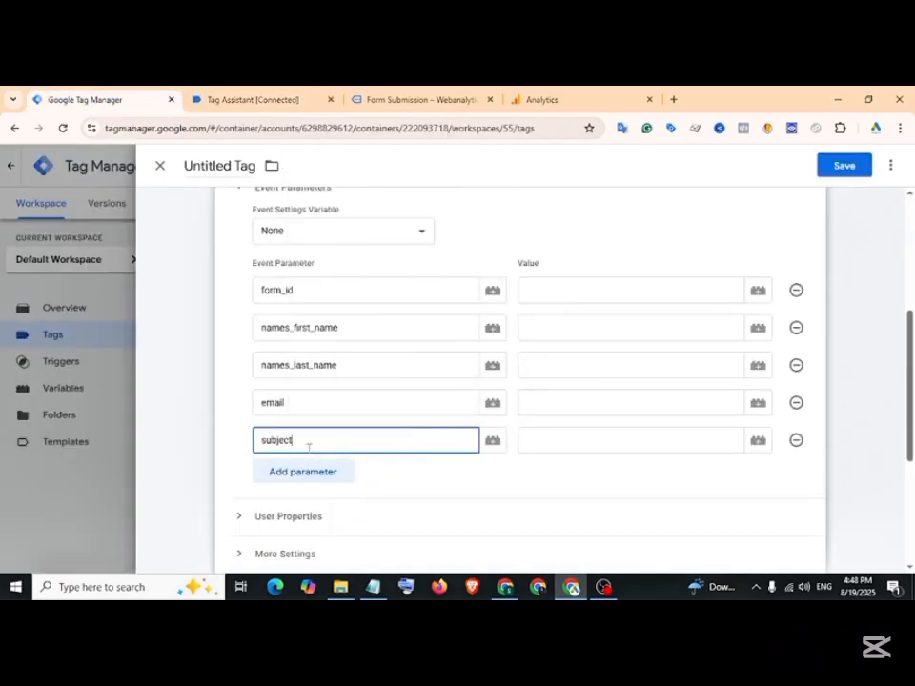
Copy the message key from Tag Assistant and enter it as the sixth event parameter name.
{"action": "left_click", "coordinate": [304, 469]}
{"action": "scroll", "coordinate": [304, 457], "scroll_direction": "down", "scroll_amount": 1}
{"action": "left_click", "coordinate": [241, 100]}
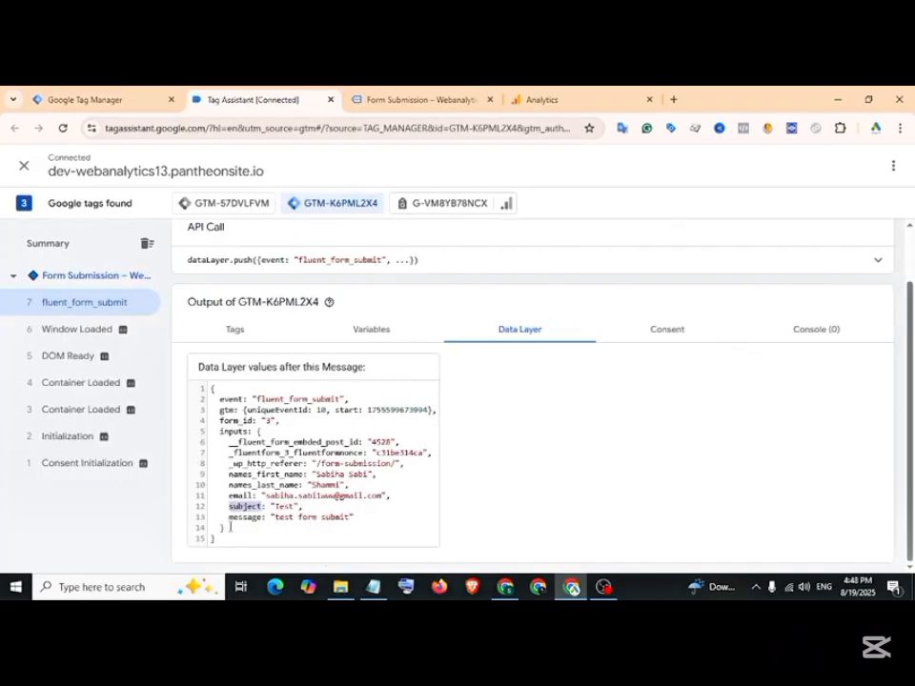
{"action": "left_click_drag", "start_coordinate": [228, 516], "coordinate": [261, 519]}
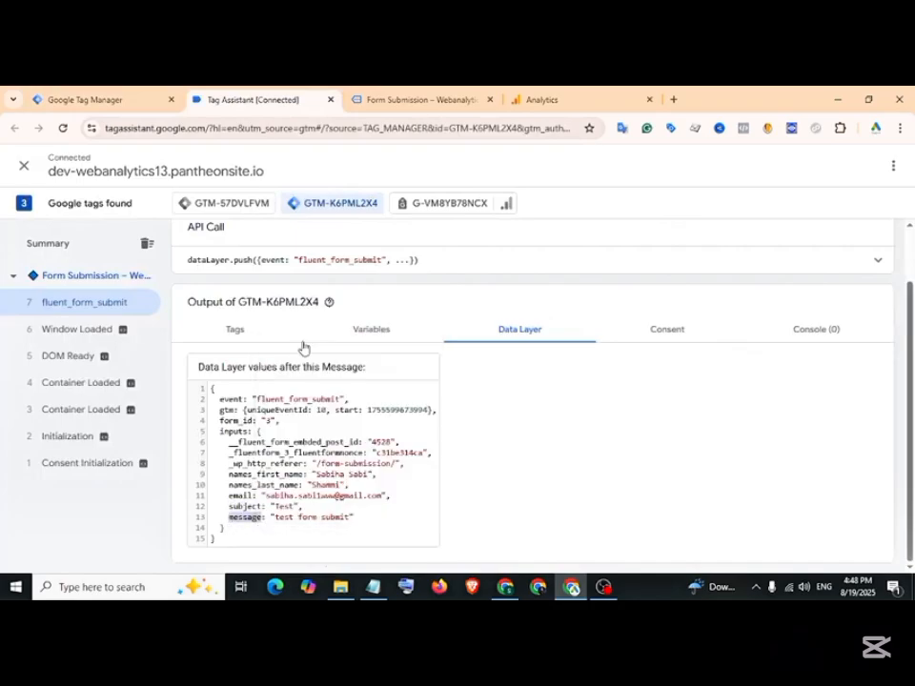
{"action": "left_click", "coordinate": [96, 99]}
{"action": "right_click", "coordinate": [301, 411]}
{"action": "left_click", "coordinate": [339, 278]}
Set the form_id parameter's value to the dlv-form_id variable and names_first_name to dlv-names_first_name.
{"action": "scroll", "coordinate": [511, 335], "scroll_direction": "up", "scroll_amount": 2}
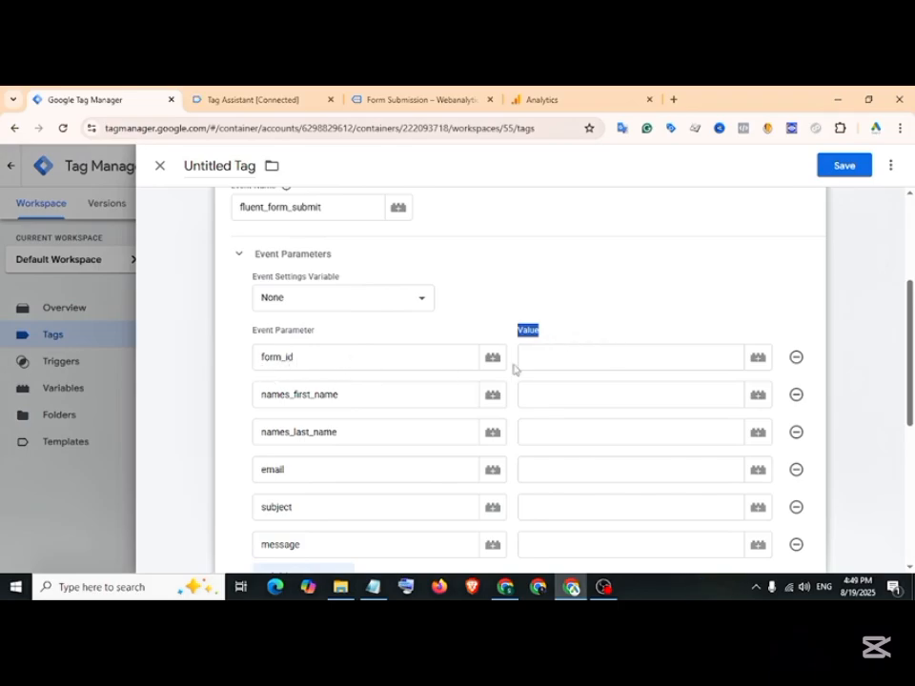
{"action": "left_click", "coordinate": [758, 358]}
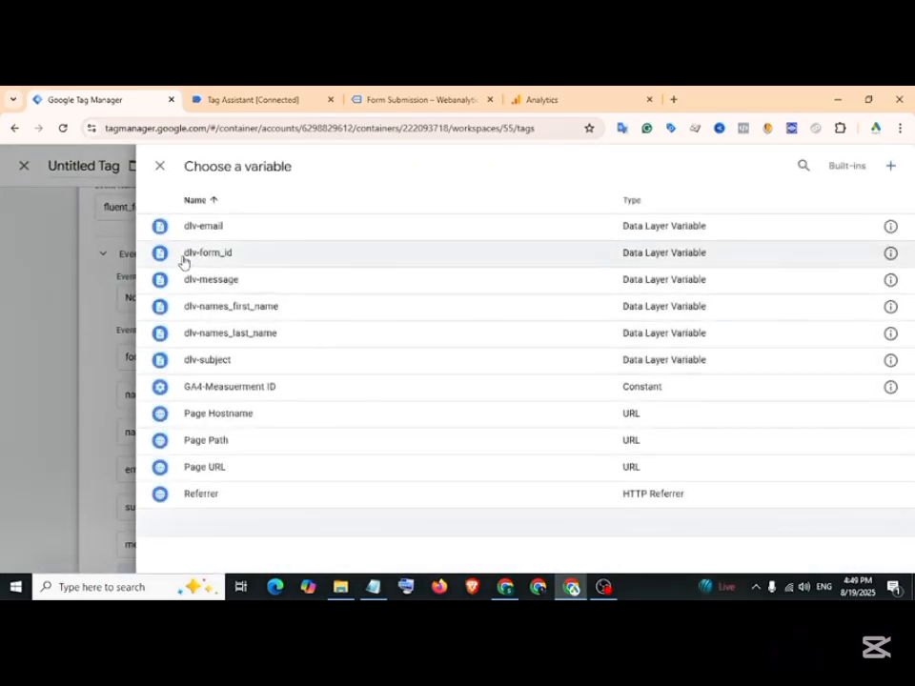
{"action": "left_click", "coordinate": [215, 260]}
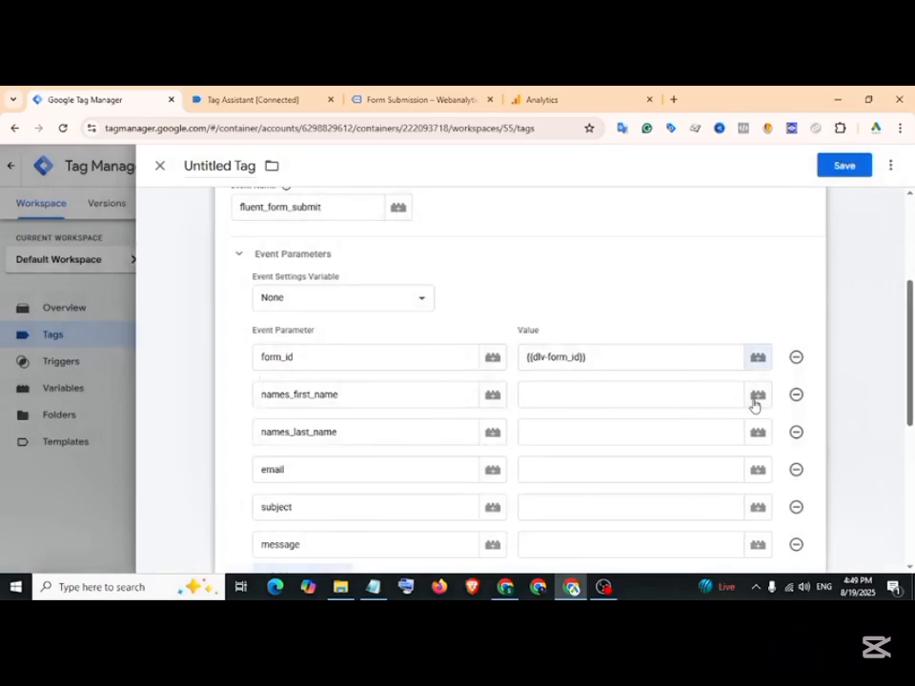
{"action": "left_click", "coordinate": [753, 401]}
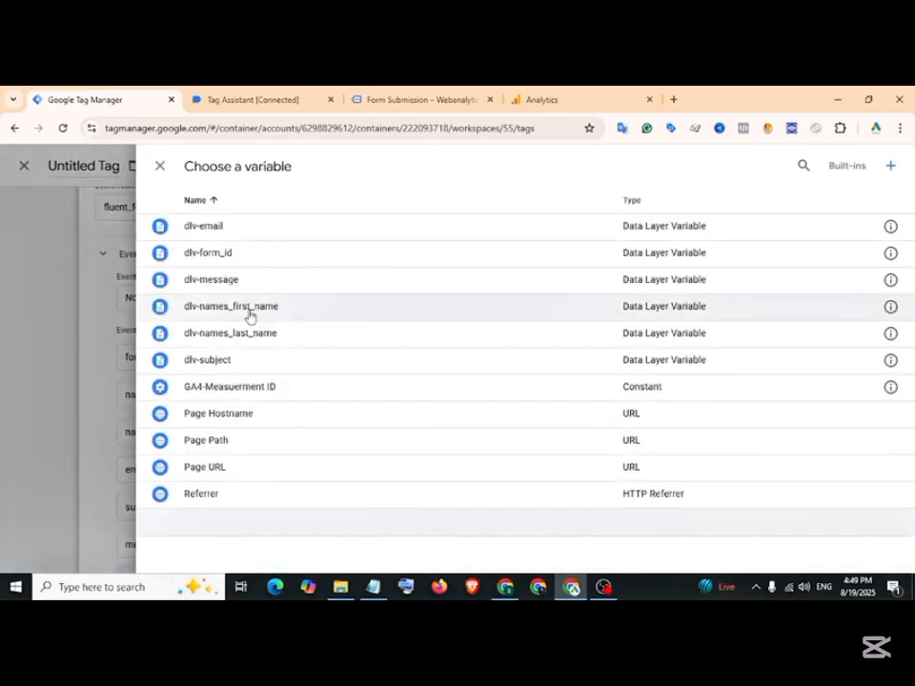
{"action": "left_click", "coordinate": [250, 316]}
Set the names_last_name parameter's value to the dlv-names_last_name variable and the email parameter's to dlv-email.
{"action": "scroll", "coordinate": [283, 364], "scroll_direction": "down", "scroll_amount": 1}
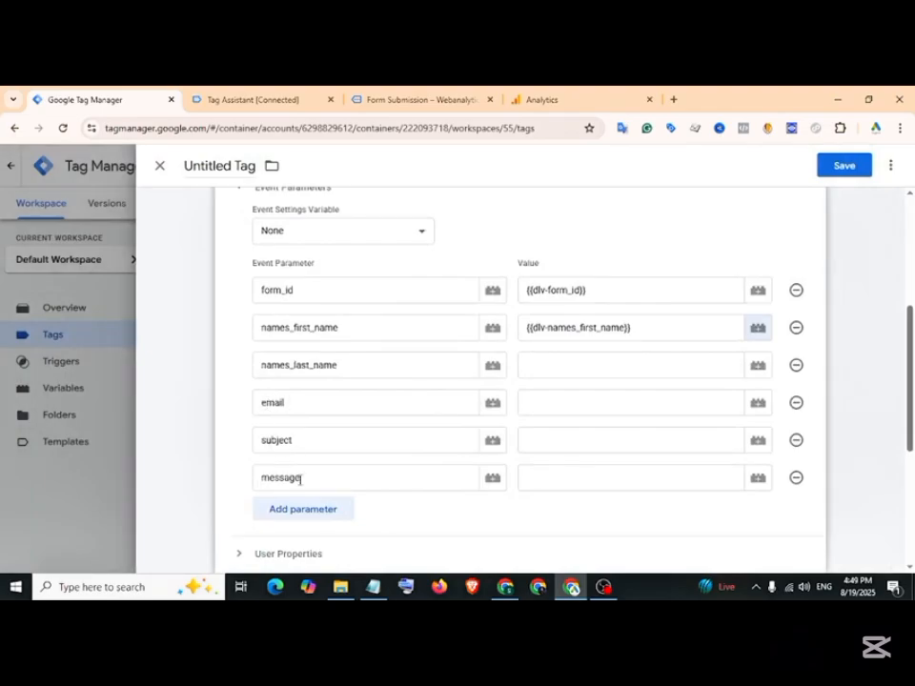
{"action": "left_click", "coordinate": [757, 365]}
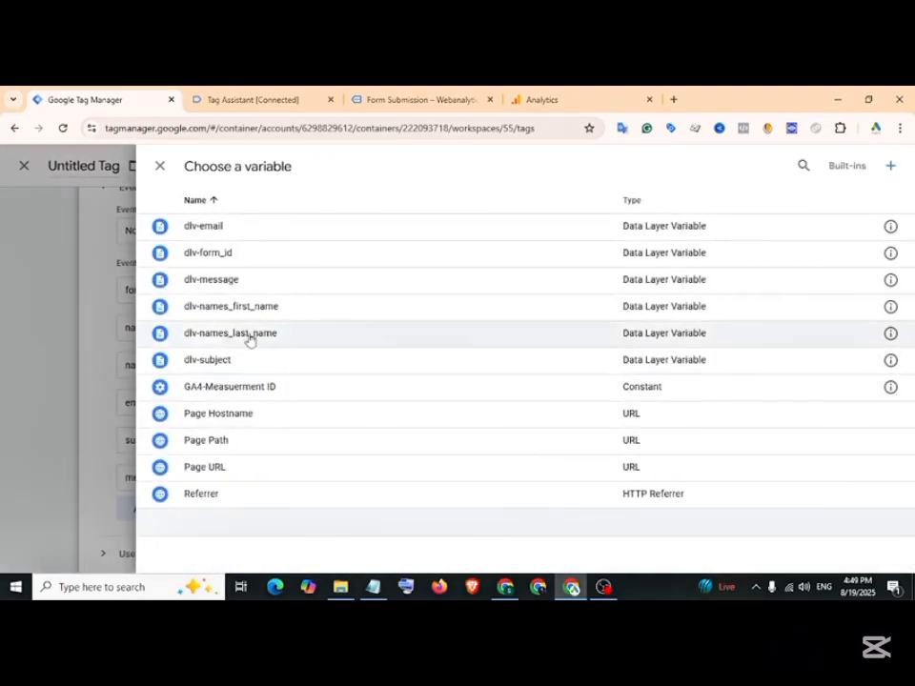
{"action": "left_click", "coordinate": [249, 335]}
{"action": "left_click", "coordinate": [758, 402]}
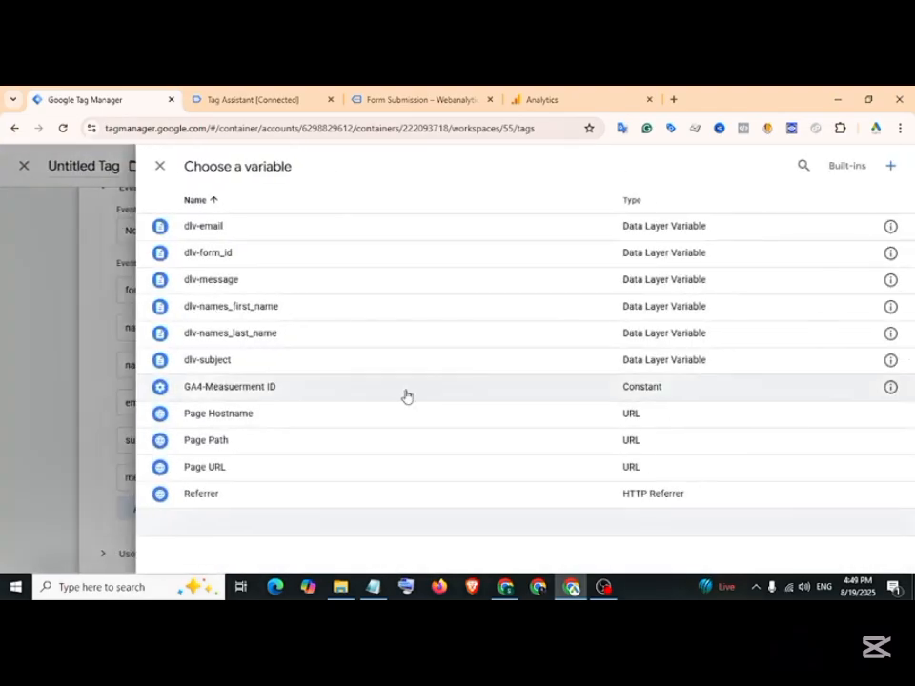
{"action": "left_click", "coordinate": [234, 230]}
Set the subject parameter's value to the dlv-subject variable and the message parameter's to dlv-message.
{"action": "left_click", "coordinate": [758, 444]}
{"action": "left_click", "coordinate": [200, 359]}
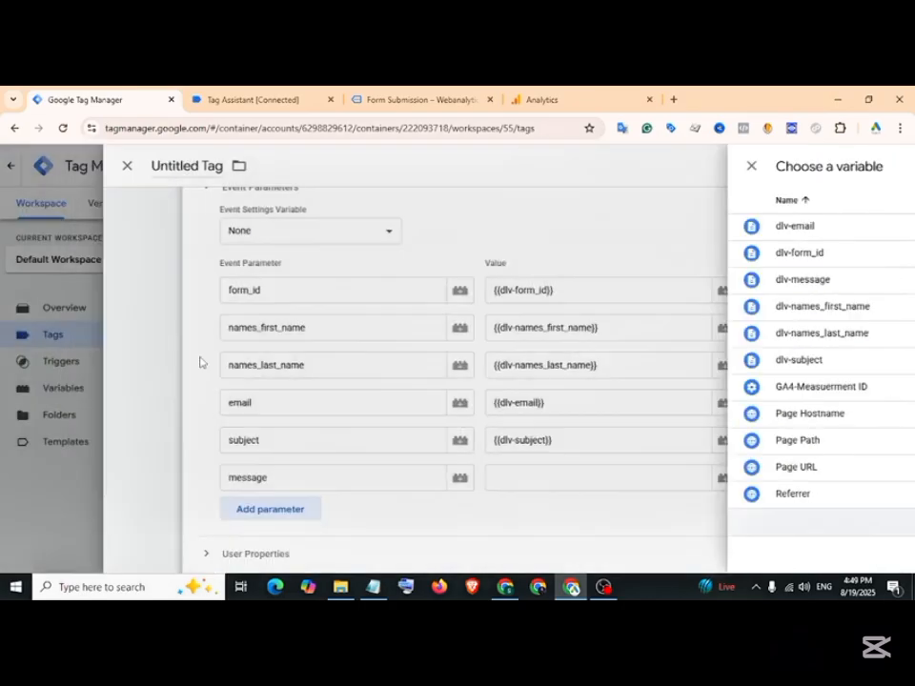
{"action": "left_click", "coordinate": [757, 477]}
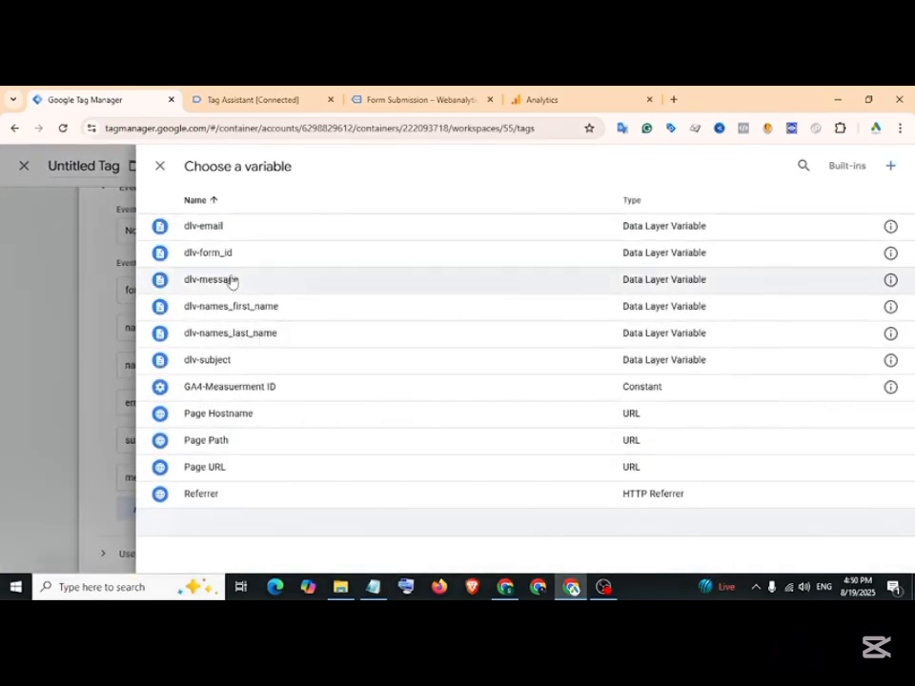
{"action": "left_click", "coordinate": [231, 279]}
Create a new firing trigger for the tag with the Custom Event trigger type.
{"action": "scroll", "coordinate": [358, 393], "scroll_direction": "down", "scroll_amount": 5}
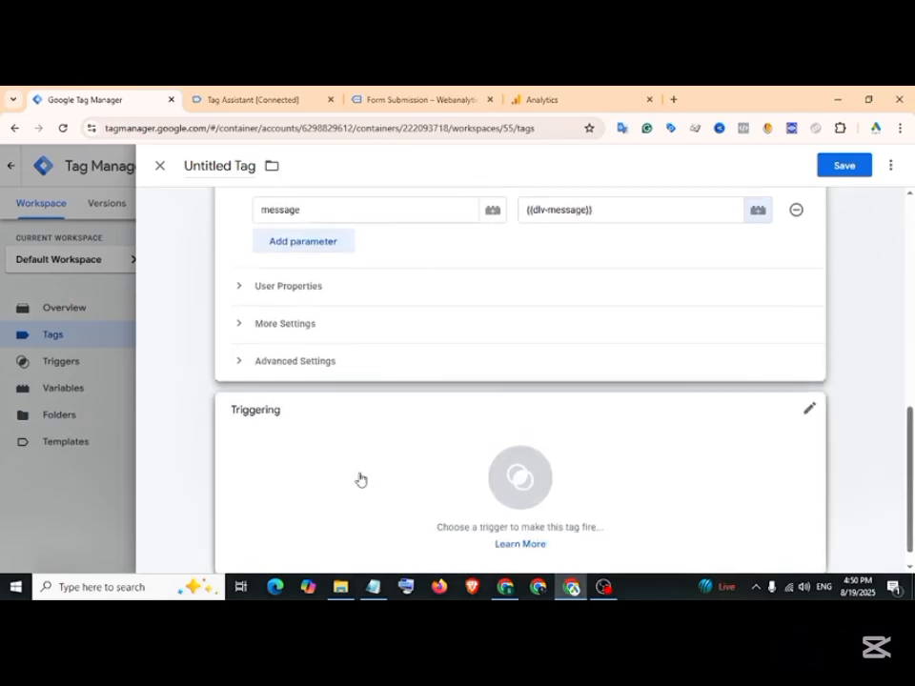
{"action": "left_click", "coordinate": [357, 478]}
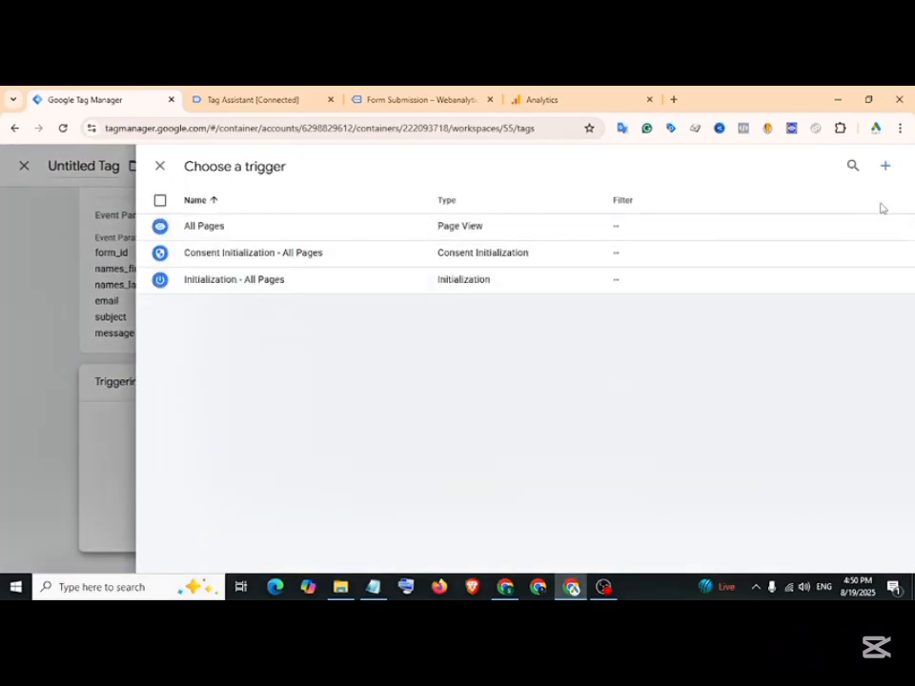
{"action": "left_click", "coordinate": [884, 171]}
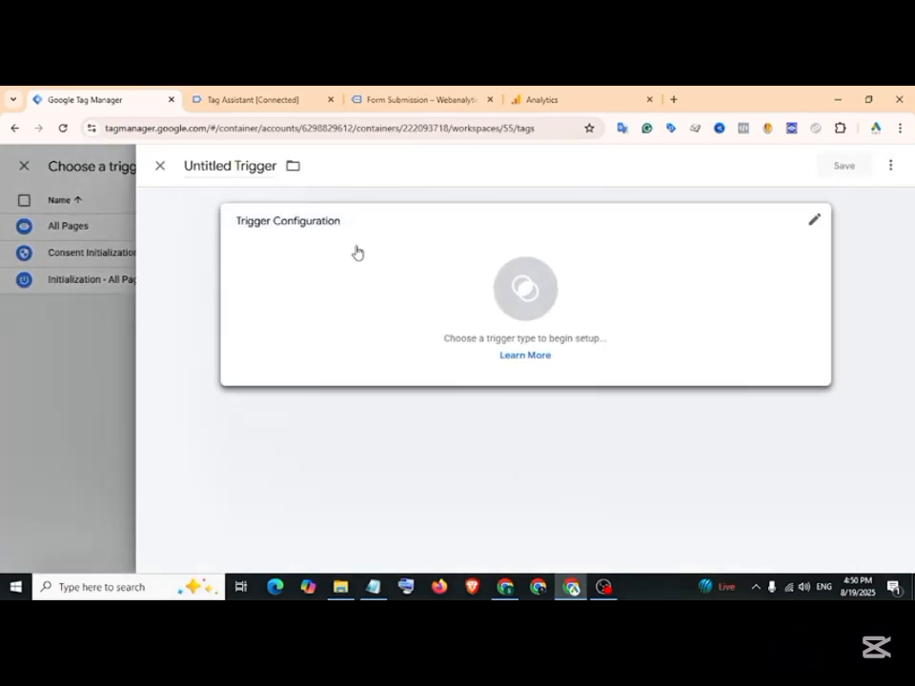
{"action": "left_click", "coordinate": [404, 289]}
{"action": "scroll", "coordinate": [591, 410], "scroll_direction": "down", "scroll_amount": 3}
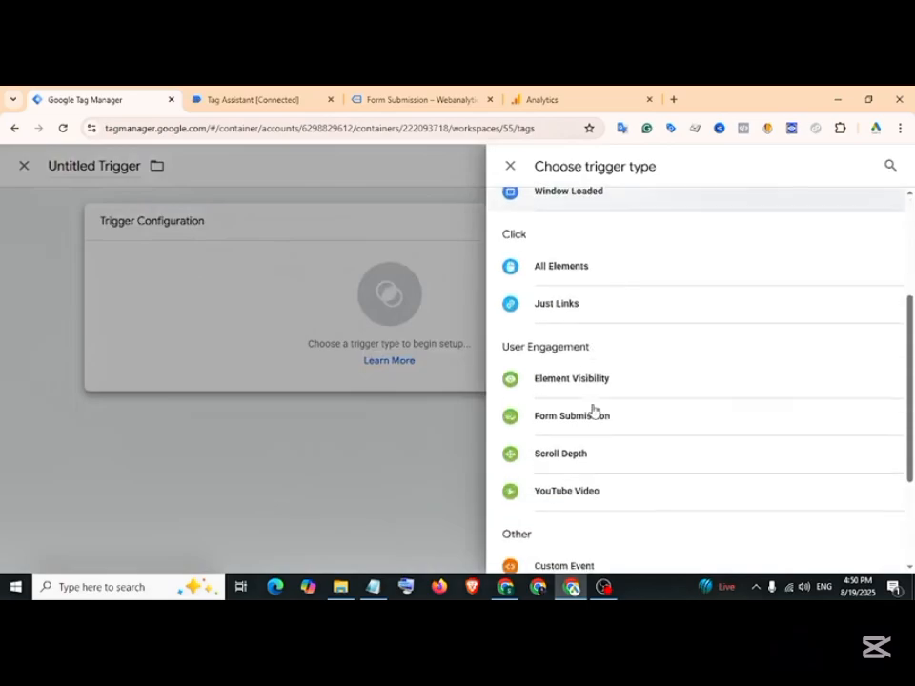
{"action": "scroll", "coordinate": [593, 410], "scroll_direction": "down", "scroll_amount": 2}
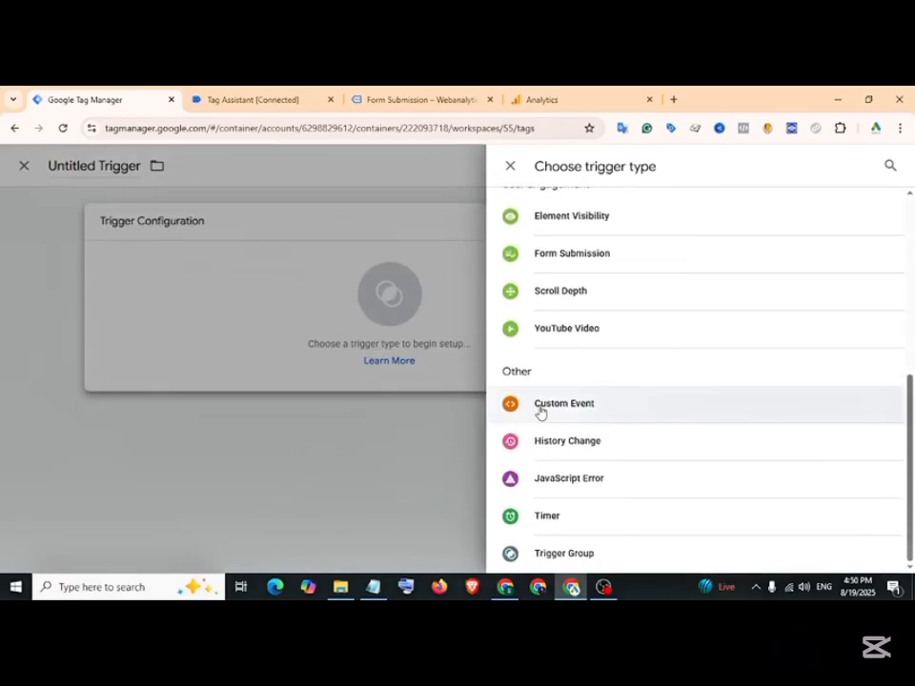
{"action": "left_click", "coordinate": [540, 409]}
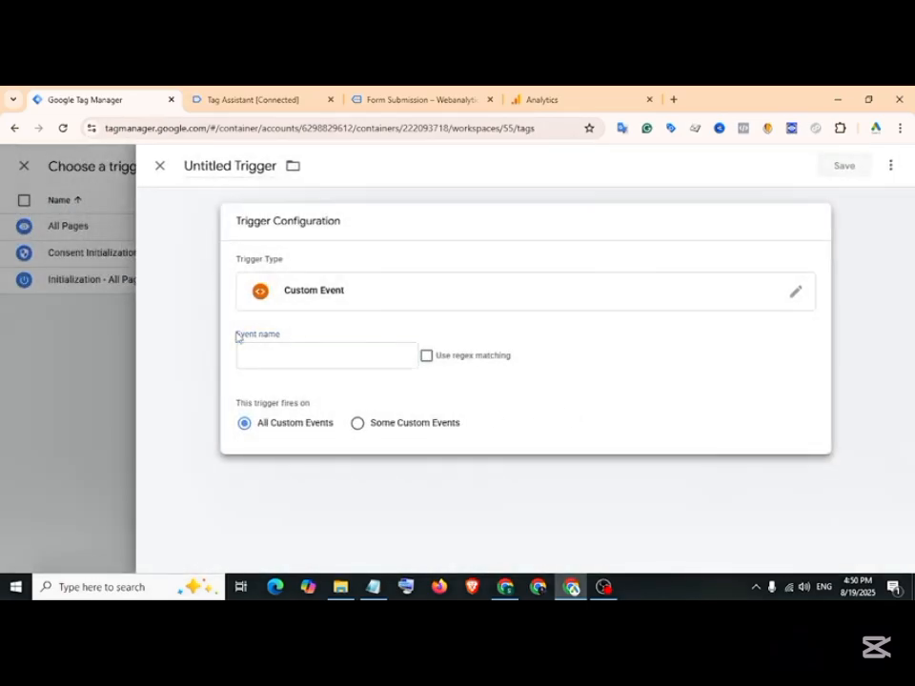
Copy the event name fluent_form_submit from Tag Assistant into the trigger's event name, firing on all custom events.
{"action": "left_click_drag", "start_coordinate": [239, 337], "coordinate": [279, 338]}
{"action": "left_click", "coordinate": [279, 350]}
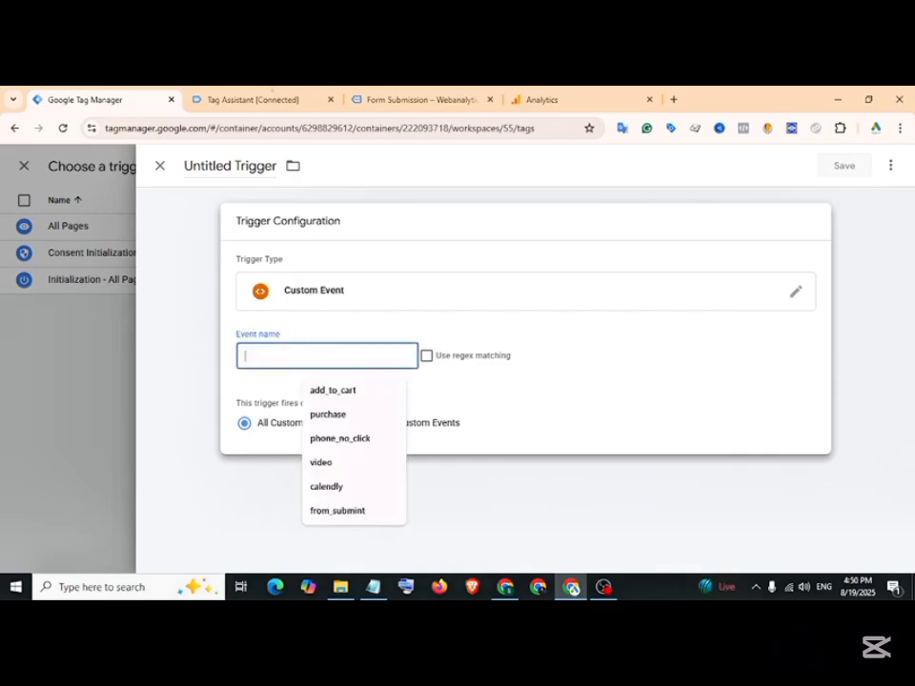
{"action": "left_click", "coordinate": [246, 99]}
{"action": "left_click_drag", "start_coordinate": [255, 400], "coordinate": [339, 396]}
{"action": "right_click", "coordinate": [321, 397]}
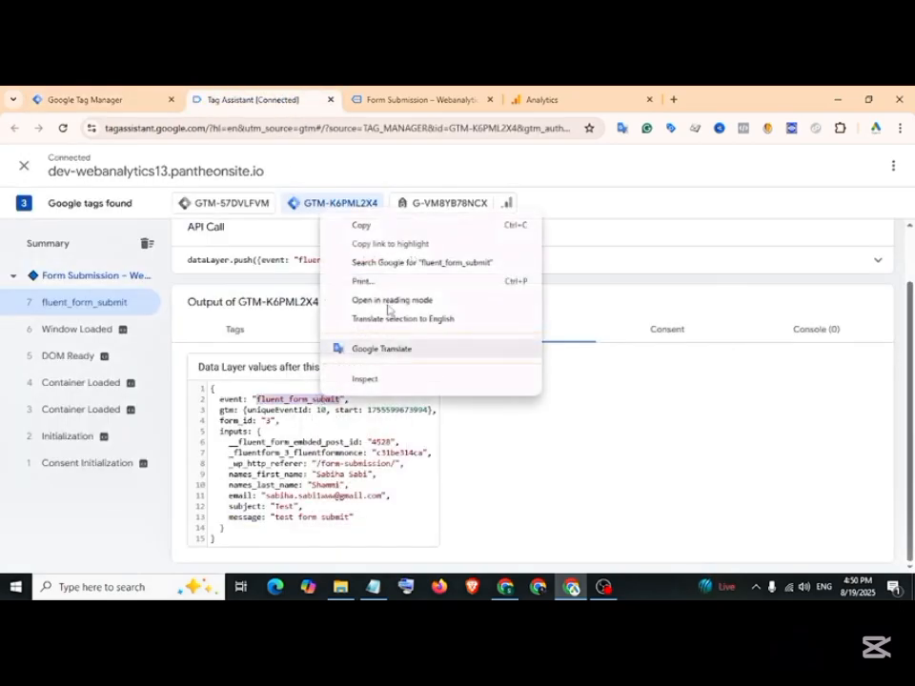
{"action": "left_click", "coordinate": [358, 226]}
{"action": "left_click", "coordinate": [128, 95]}
{"action": "left_click", "coordinate": [283, 421]}
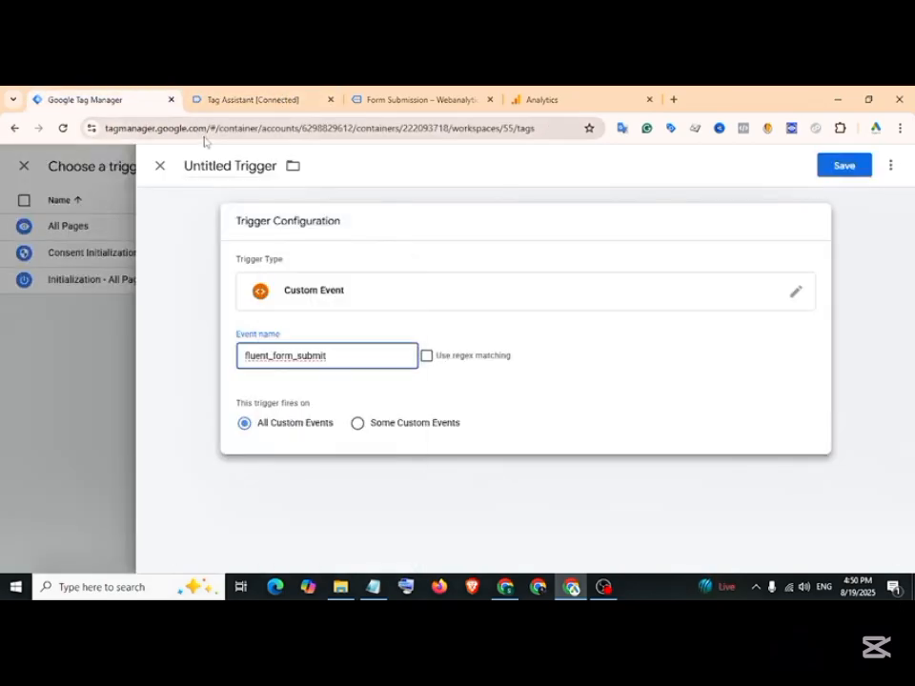
Name the trigger "Fluent Form Submit -Trigger" and save it.
{"action": "left_click", "coordinate": [216, 163]}
{"action": "type", "text": "Fluent Form Submit -Trigger"}
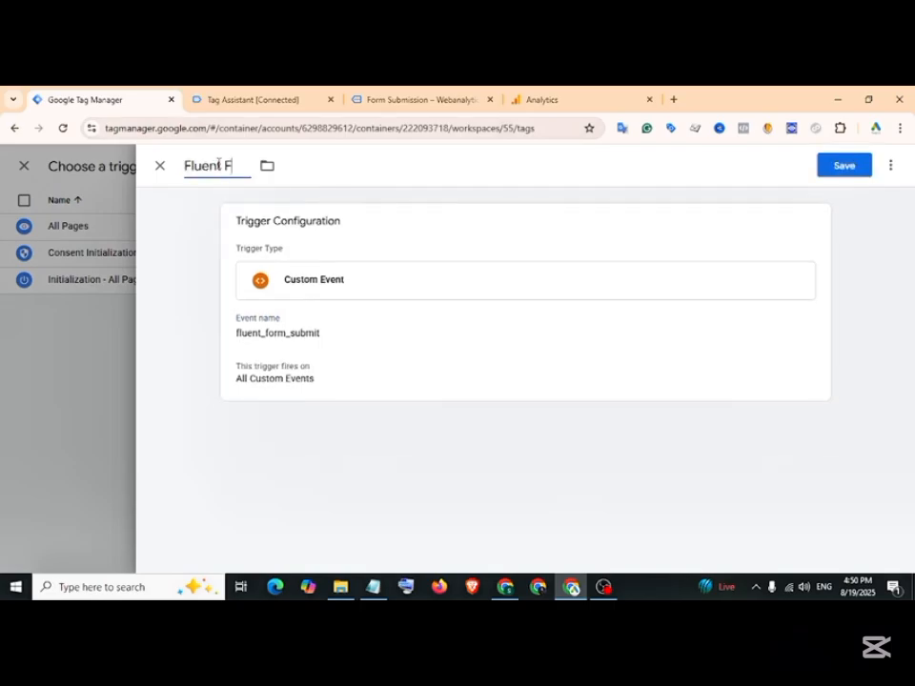
{"action": "left_click", "coordinate": [862, 167]}
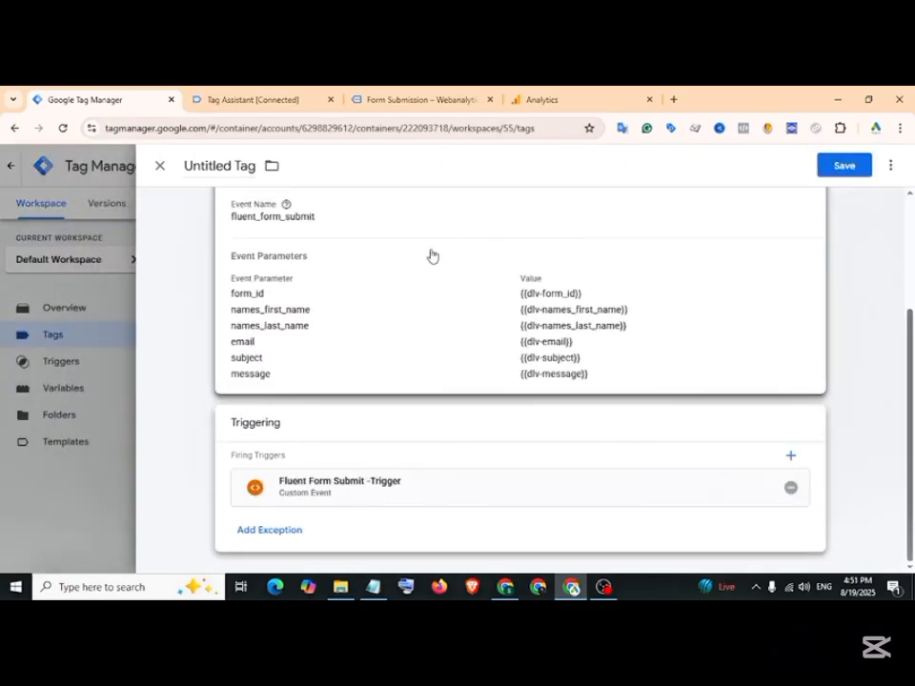
Name the GA4 event tag "Fluent Form Submit-Tag" and save it.
{"action": "left_click", "coordinate": [205, 166]}
{"action": "type", "text": "Fluent Form Submit-Tag"}
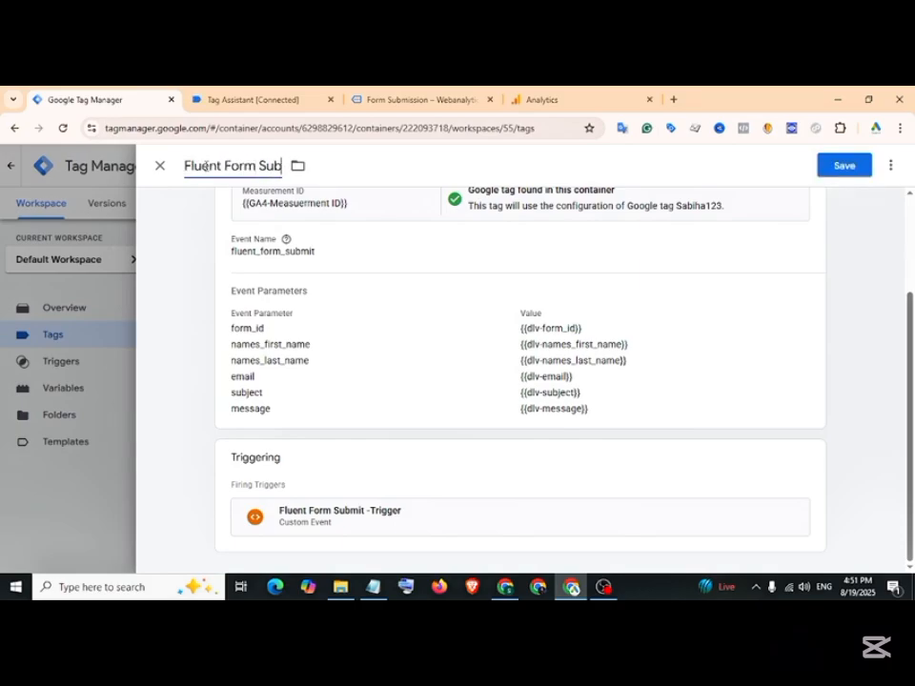
{"action": "left_click", "coordinate": [840, 169]}
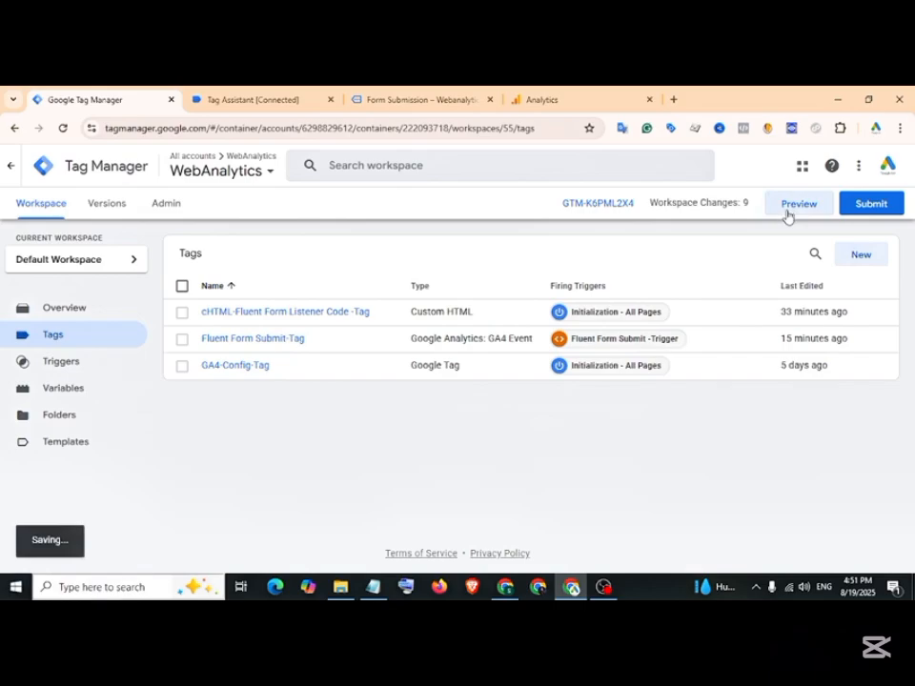
Start a preview of the container with Tag Assistant and open the website's All Form page.
{"action": "left_click", "coordinate": [786, 212]}
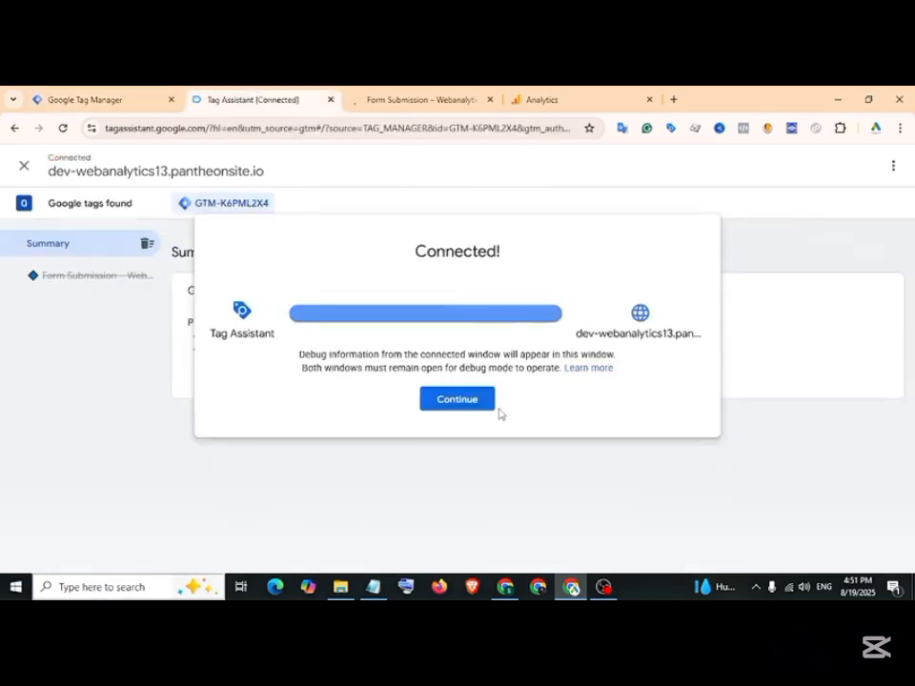
{"action": "left_click", "coordinate": [491, 405]}
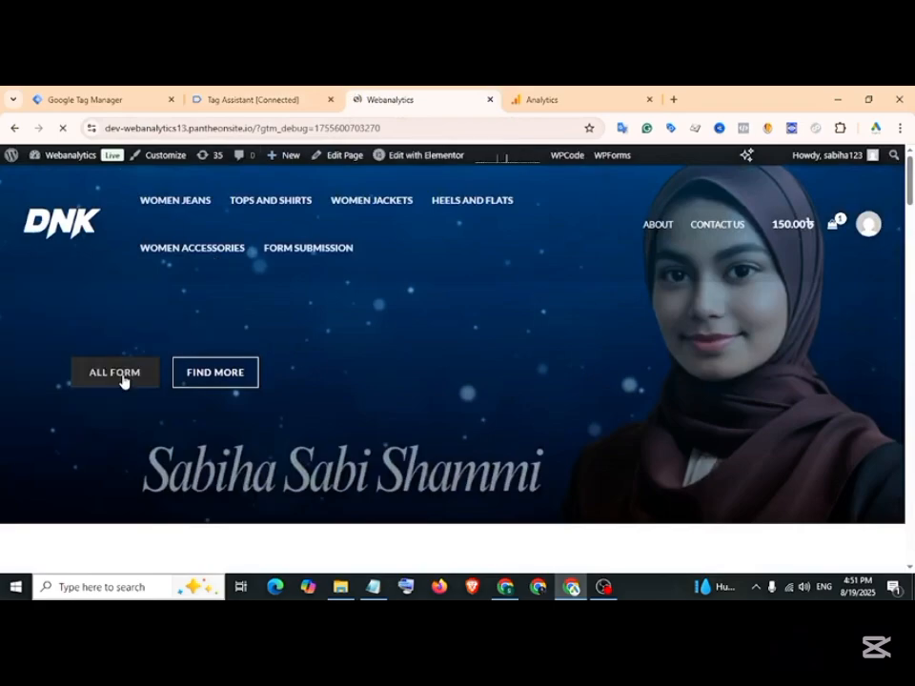
{"action": "left_click", "coordinate": [122, 380]}
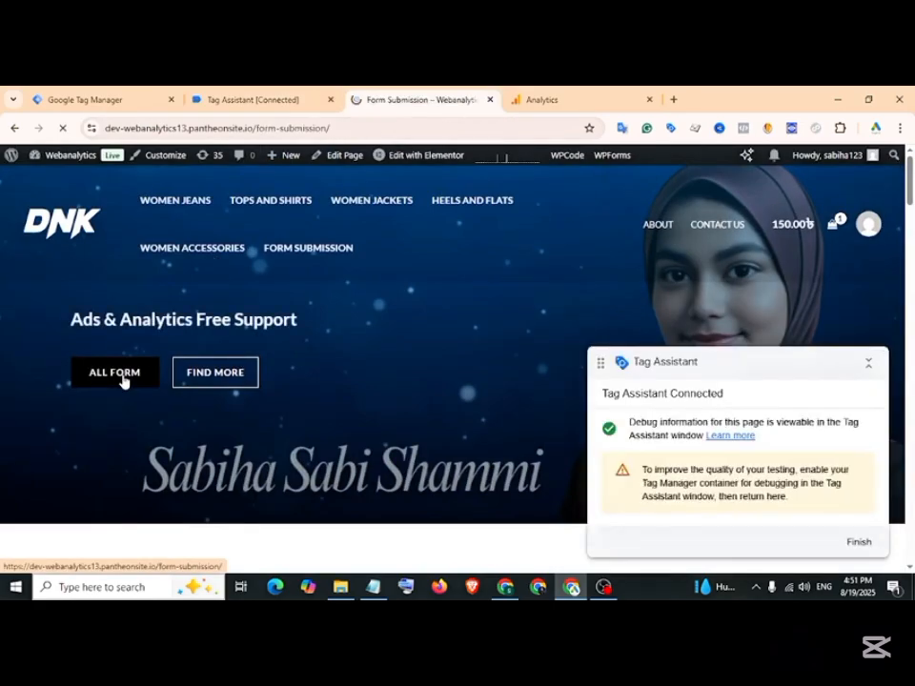
Complete the Fluent Form with the contact details, subject "Test" and message "test form submit", and submit it.
{"action": "scroll", "coordinate": [220, 378], "scroll_direction": "down", "scroll_amount": 5}
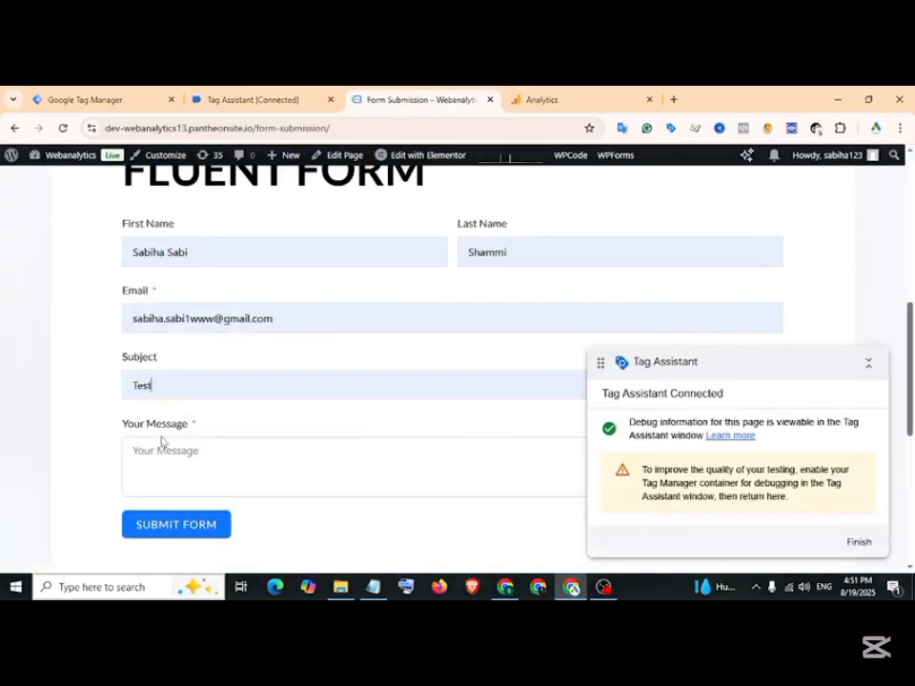
{"action": "left_click", "coordinate": [159, 441]}
{"action": "type", "text": "test form submit"}
{"action": "left_click", "coordinate": [169, 525]}
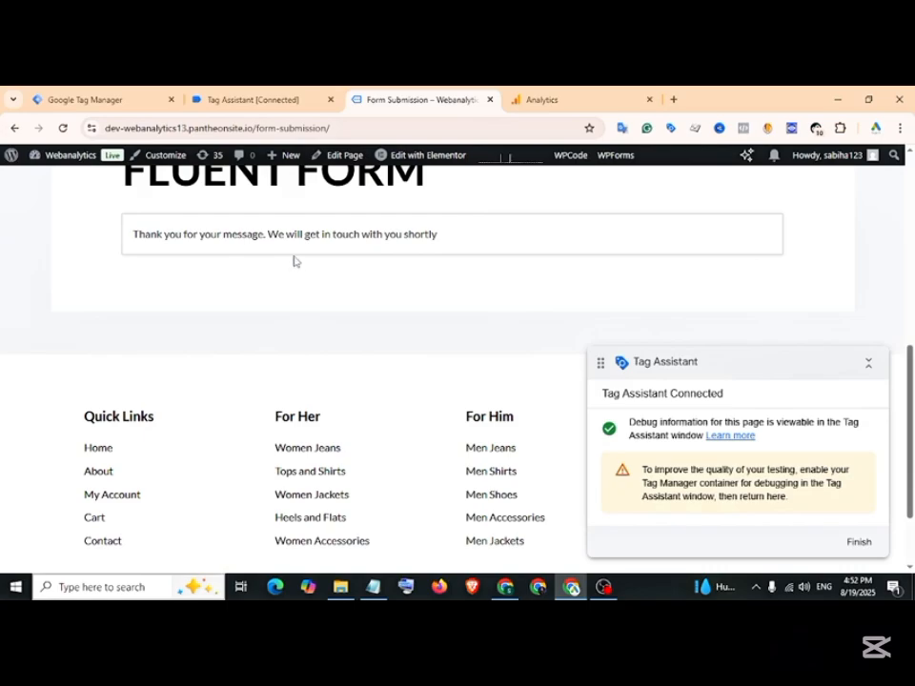
Return to Tag Assistant and check in the GTM-K6PML2X4 container summary which tags fired.
{"action": "left_click", "coordinate": [268, 101]}
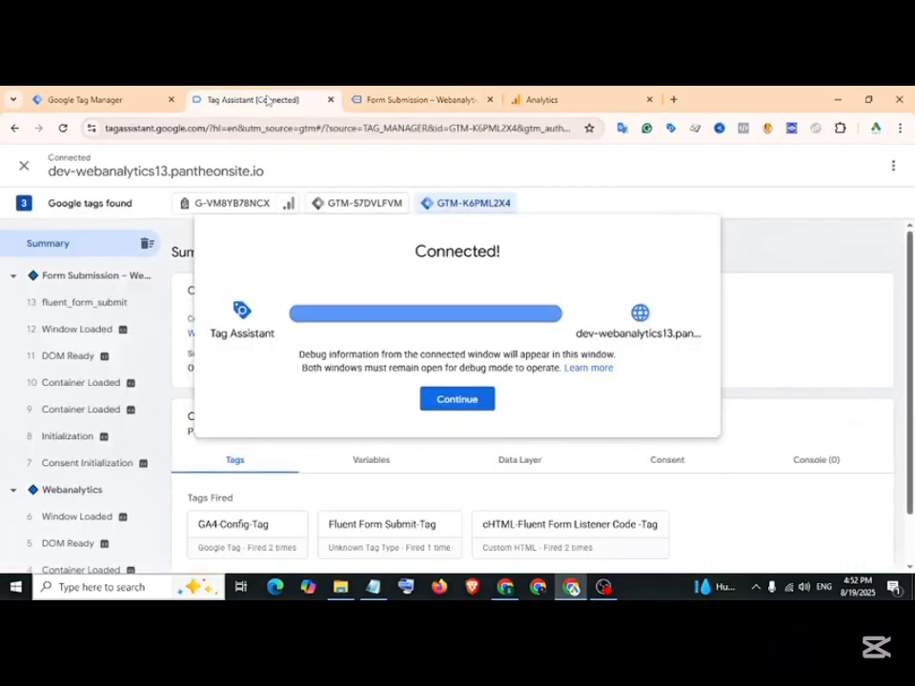
{"action": "left_click", "coordinate": [456, 400]}
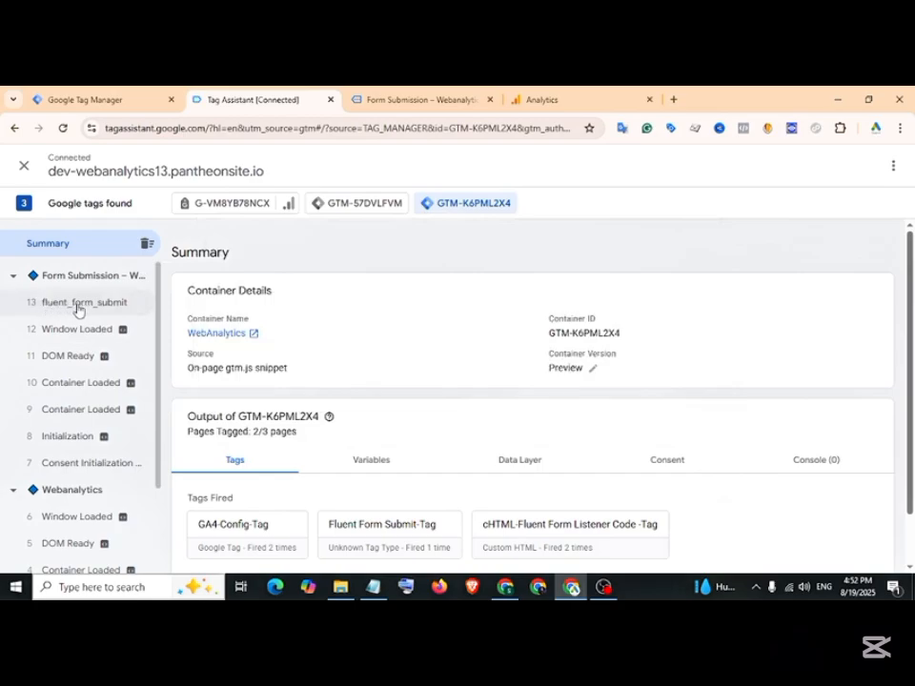
{"action": "scroll", "coordinate": [523, 411], "scroll_direction": "down", "scroll_amount": 2}
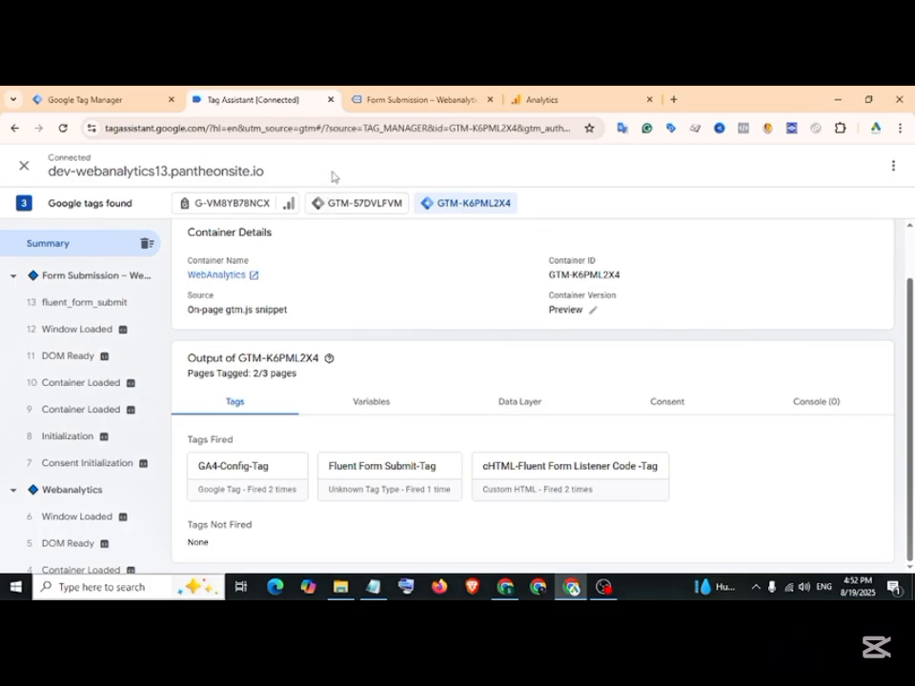
Open the fluent_form_submit hit sent to the GA4 property and examine its form event parameters and values.
{"action": "left_click", "coordinate": [288, 206]}
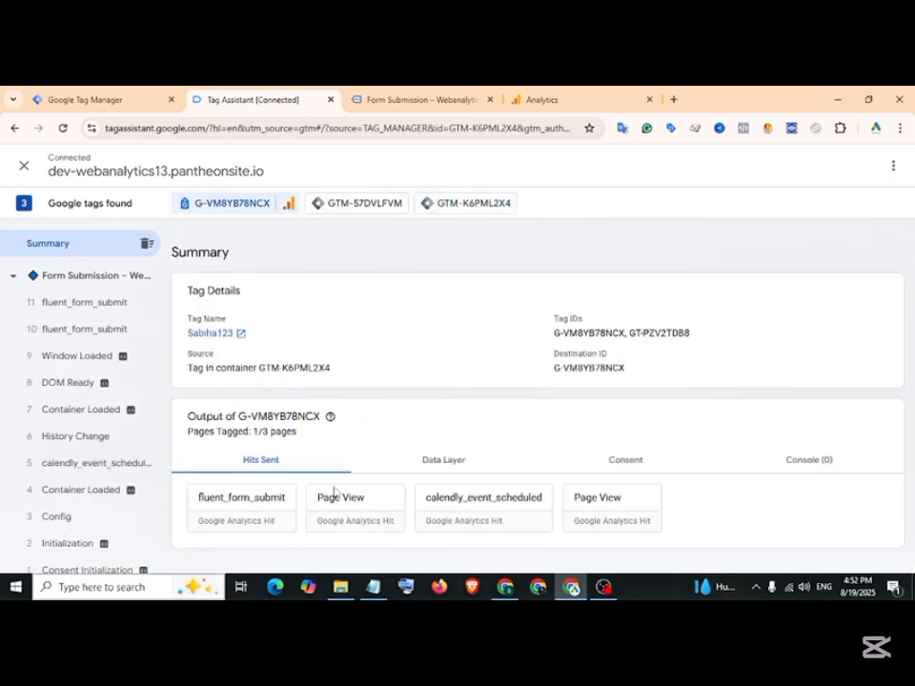
{"action": "left_click", "coordinate": [251, 507]}
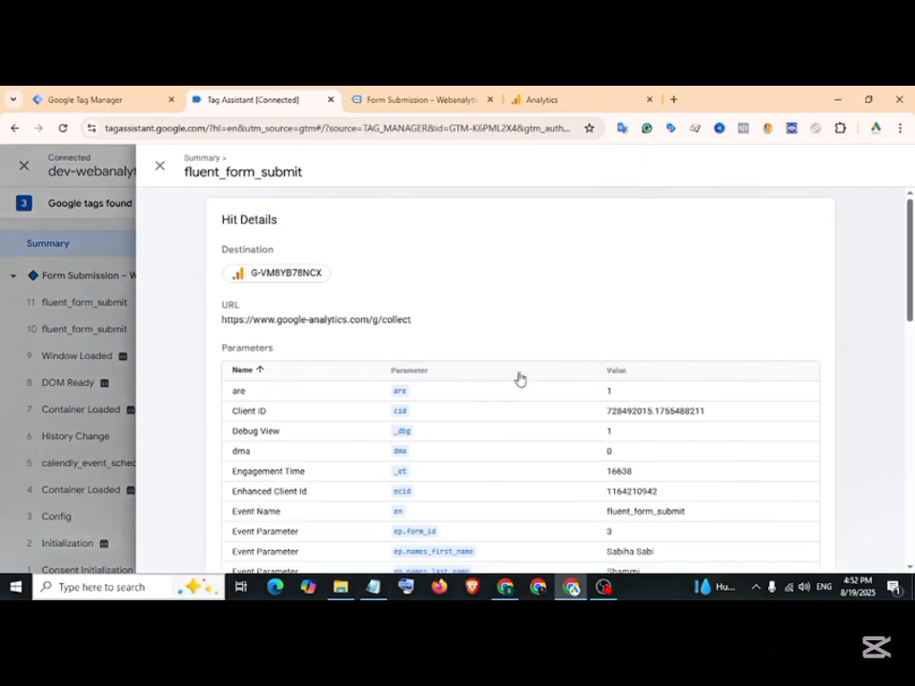
{"action": "scroll", "coordinate": [517, 377], "scroll_direction": "down", "scroll_amount": 3}
{"action": "left_click_drag", "start_coordinate": [232, 329], "coordinate": [682, 440]}
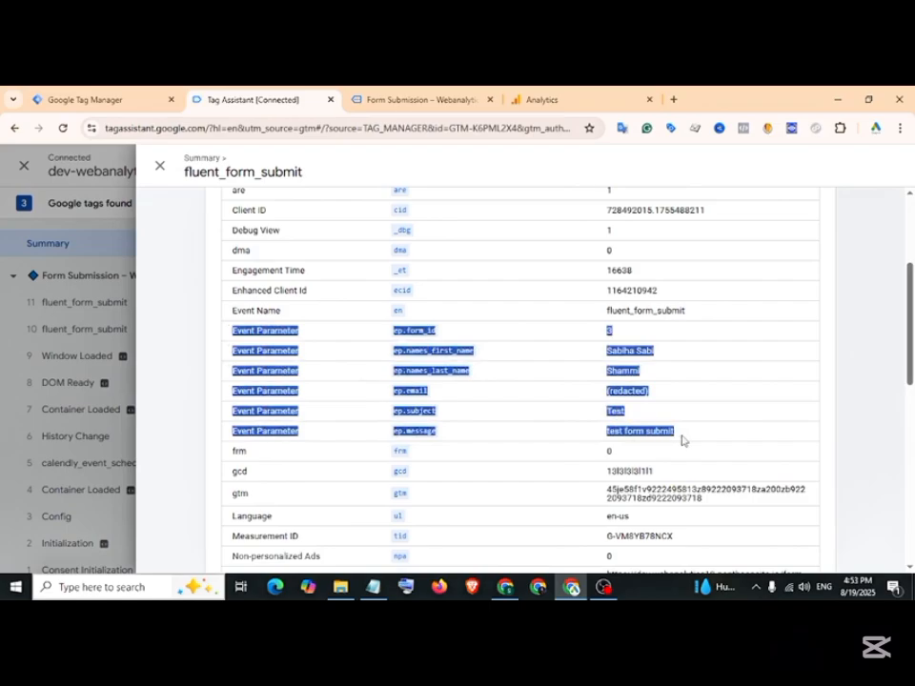
Check at the end of the fluent_form_submit hit details which message fired the hit.
{"action": "scroll", "coordinate": [357, 434], "scroll_direction": "down", "scroll_amount": 6}
{"action": "left_click_drag", "start_coordinate": [224, 495], "coordinate": [339, 523]}
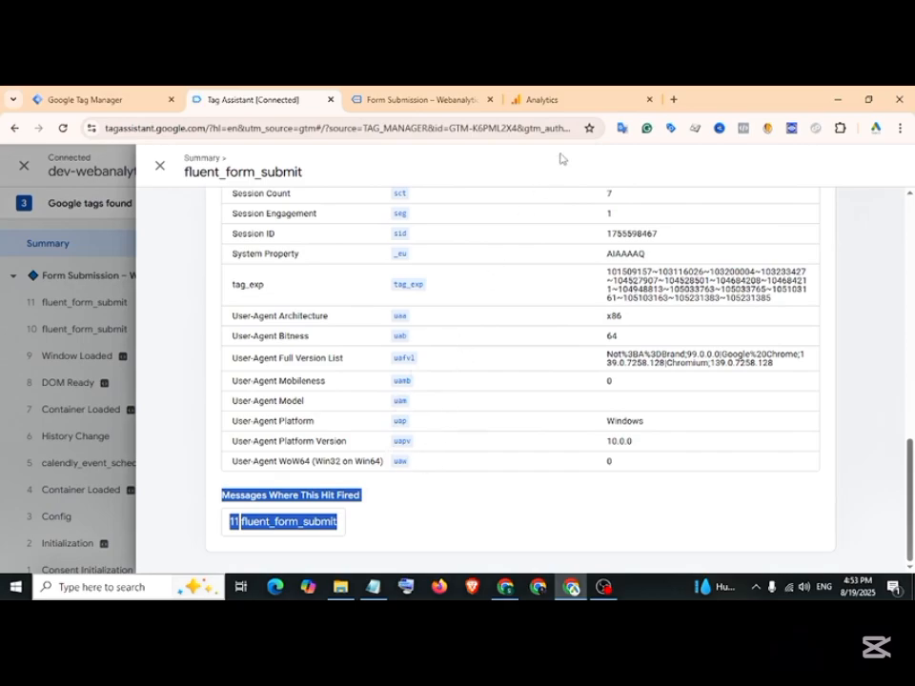
Switch to Google Analytics, close the web stream details and open the property's DebugView.
{"action": "left_click", "coordinate": [547, 101]}
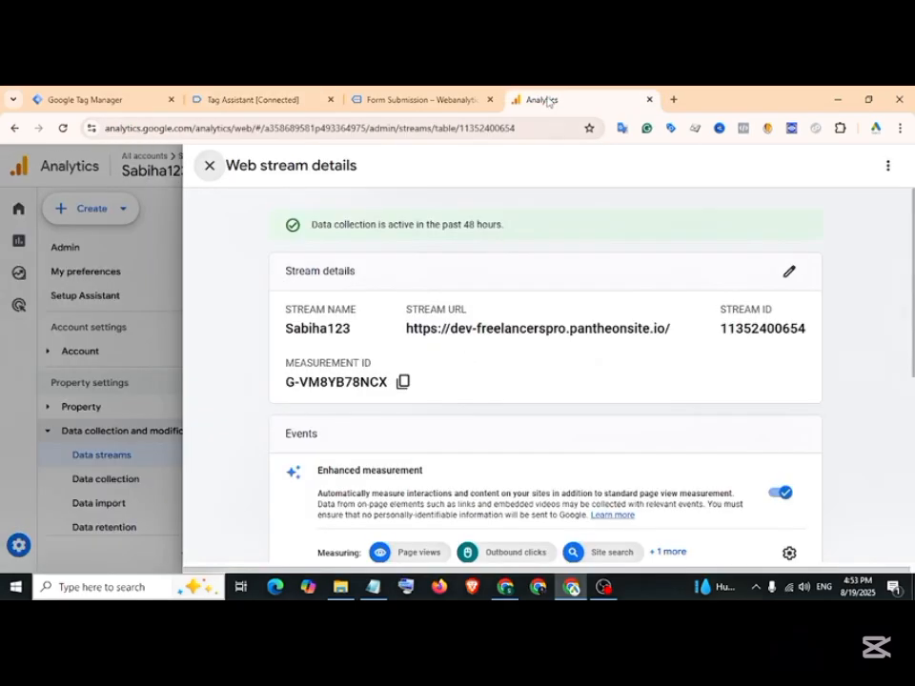
{"action": "left_click", "coordinate": [209, 166]}
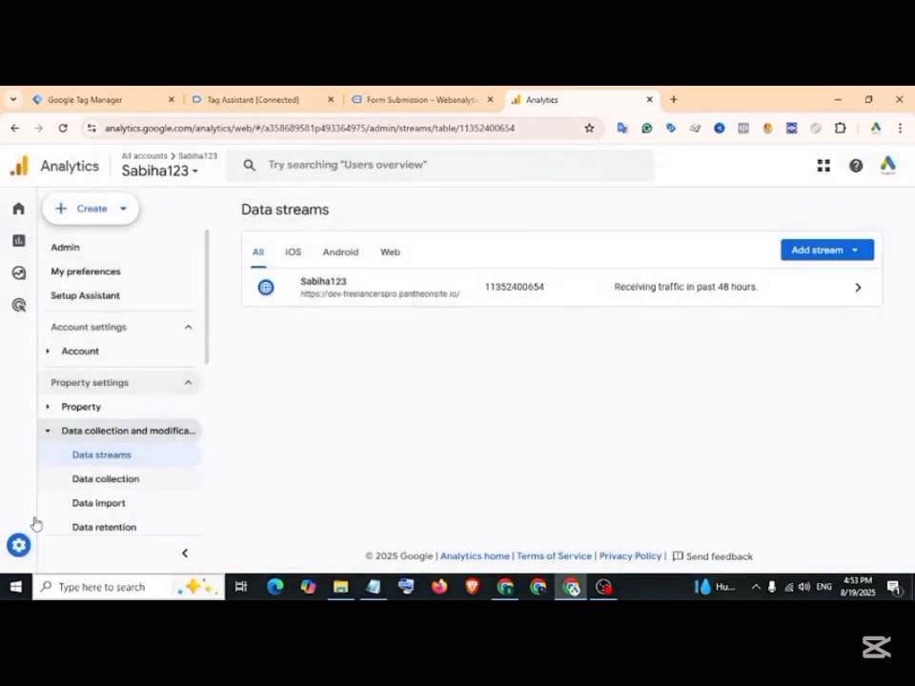
{"action": "left_click", "coordinate": [25, 541]}
{"action": "scroll", "coordinate": [73, 398], "scroll_direction": "down", "scroll_amount": 3}
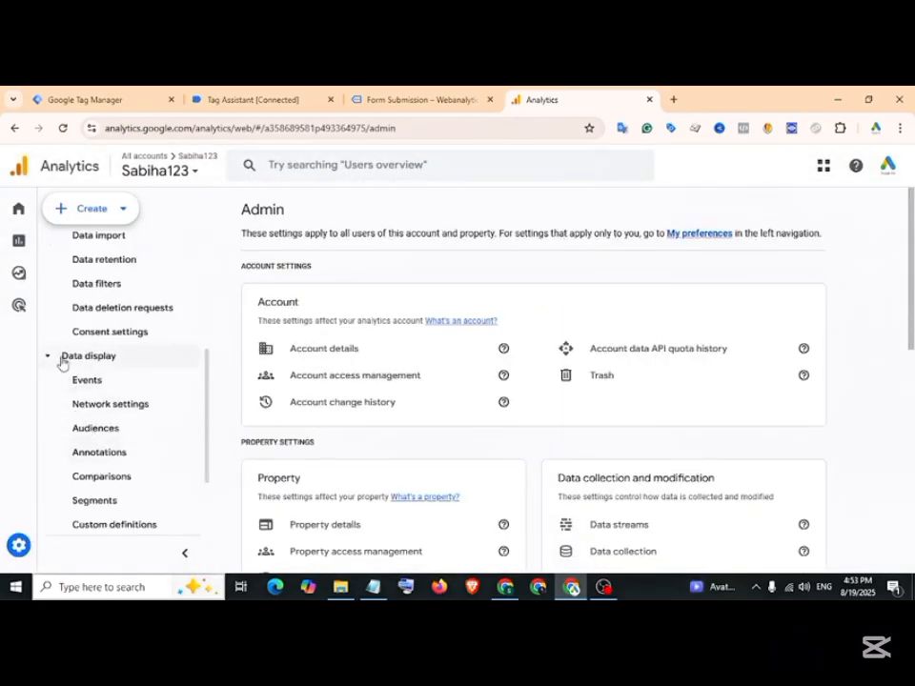
{"action": "scroll", "coordinate": [118, 375], "scroll_direction": "down", "scroll_amount": 2}
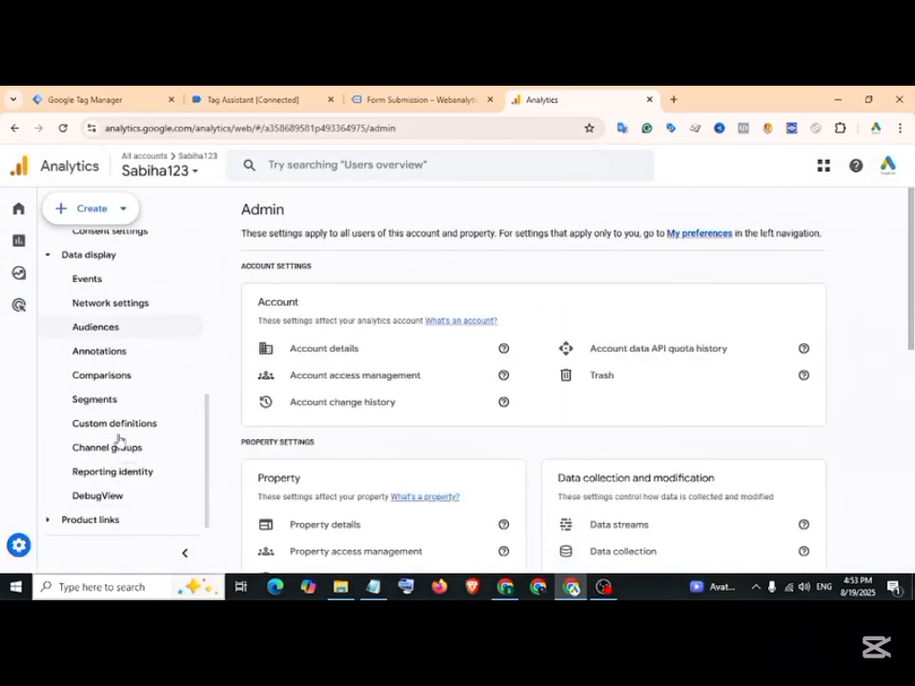
{"action": "left_click", "coordinate": [83, 492]}
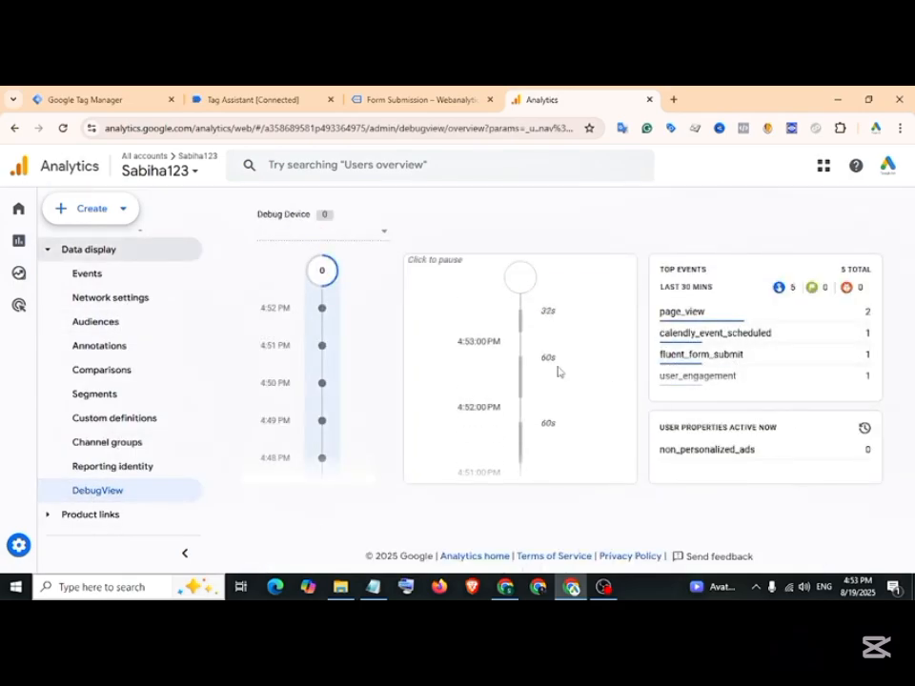
Open the fluent_form_submit event in the DebugView timeline and look through its email and form_id parameters.
{"action": "scroll", "coordinate": [557, 372], "scroll_direction": "down", "scroll_amount": 10}
{"action": "scroll", "coordinate": [555, 386], "scroll_direction": "up", "scroll_amount": 1}
{"action": "left_click", "coordinate": [552, 399]}
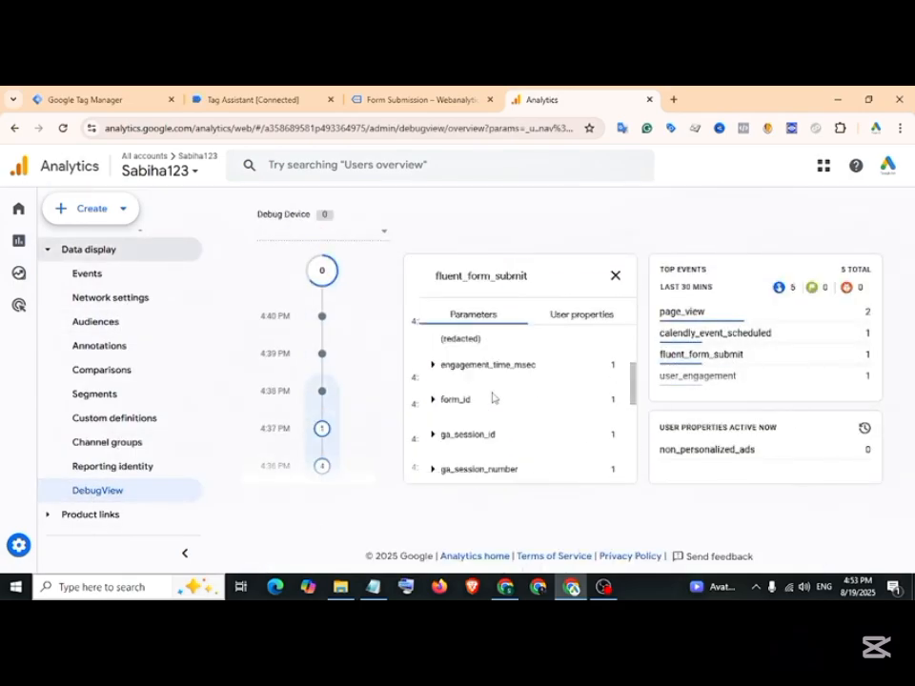
{"action": "scroll", "coordinate": [485, 396], "scroll_direction": "down", "scroll_amount": 4}
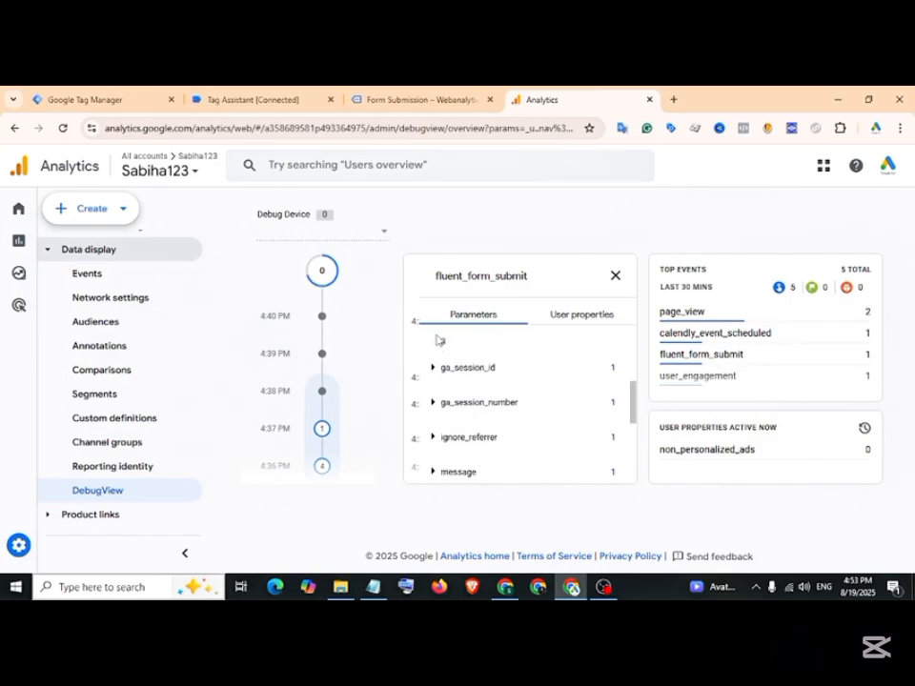
Expand the message, names_first_name and names_last_name parameters of the fluent_form_submit event and check their values.
{"action": "left_click", "coordinate": [433, 405]}
{"action": "left_click_drag", "start_coordinate": [441, 431], "coordinate": [511, 434]}
{"action": "scroll", "coordinate": [442, 391], "scroll_direction": "down", "scroll_amount": 2}
{"action": "left_click", "coordinate": [442, 391]}
{"action": "left_click_drag", "start_coordinate": [437, 406], "coordinate": [492, 406]}
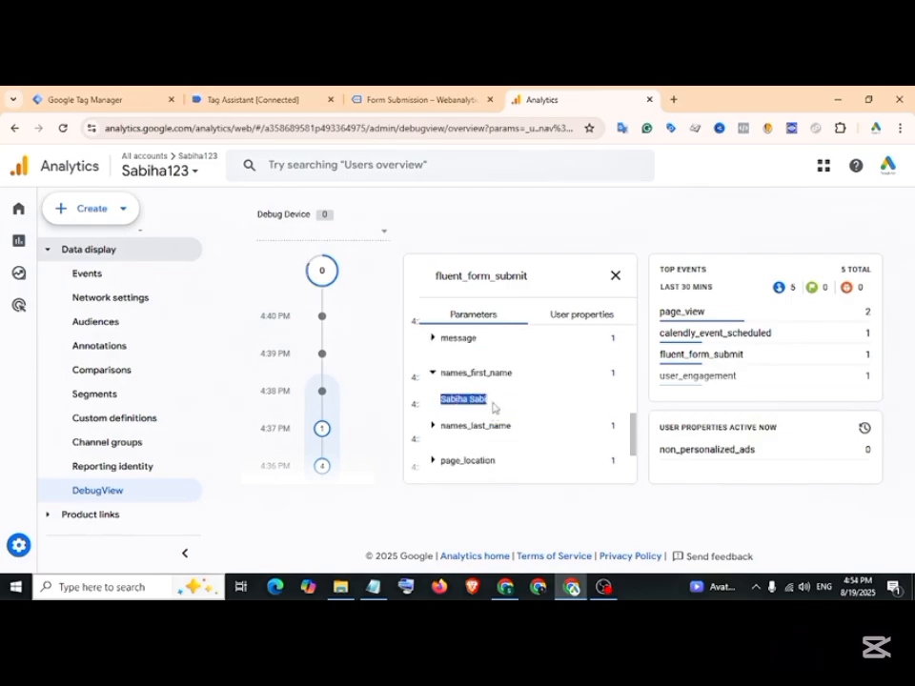
{"action": "left_click", "coordinate": [439, 429]}
{"action": "scroll", "coordinate": [446, 385], "scroll_direction": "down", "scroll_amount": 1}
{"action": "left_click_drag", "start_coordinate": [441, 368], "coordinate": [482, 373]}
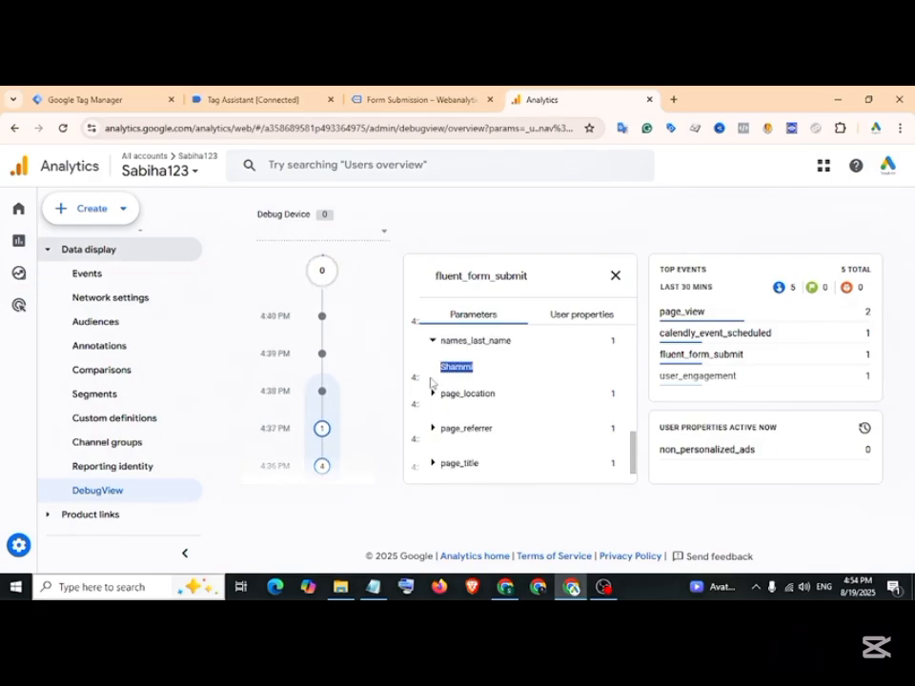
Return to Tag Manager and publish the workspace changes as version "Fluent Form Submission Track with Enhanced Conversion".
{"action": "left_click", "coordinate": [76, 99]}
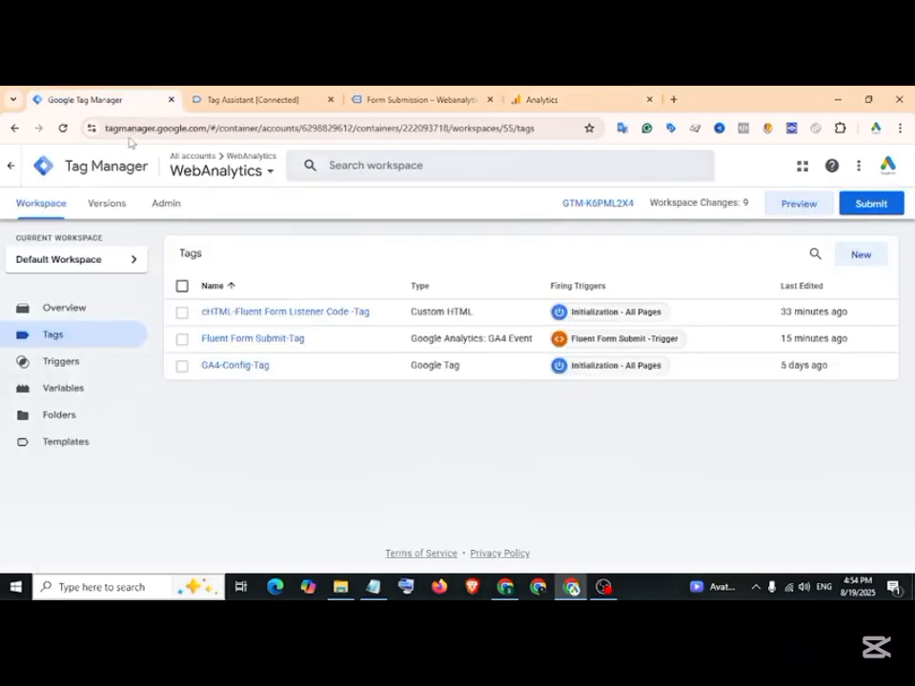
{"action": "left_click", "coordinate": [870, 204]}
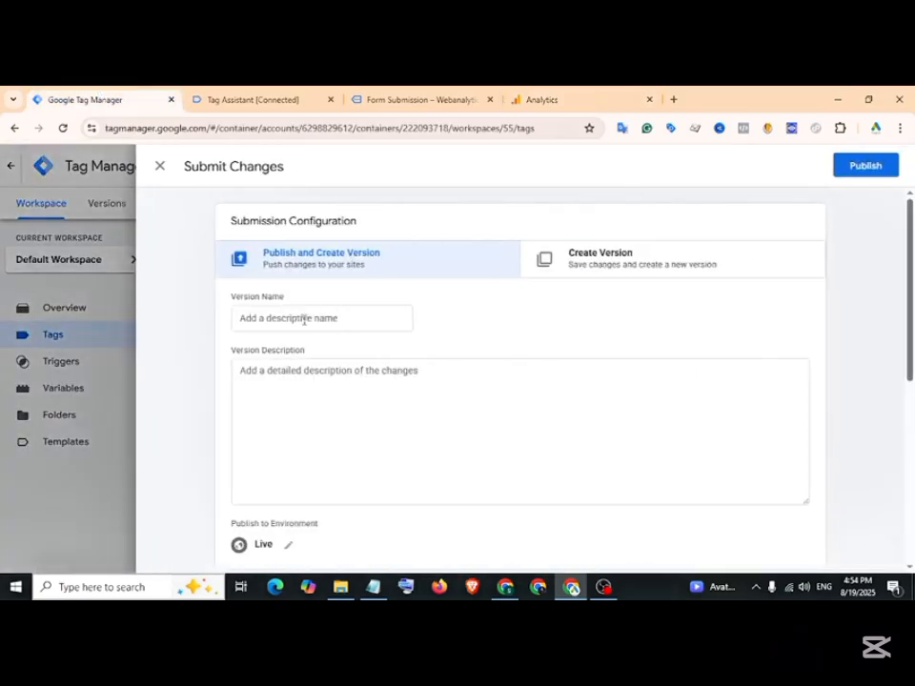
{"action": "left_click", "coordinate": [304, 319]}
{"action": "type", "text": "Fluent Form Submission Track with Enhanced Conversion"}
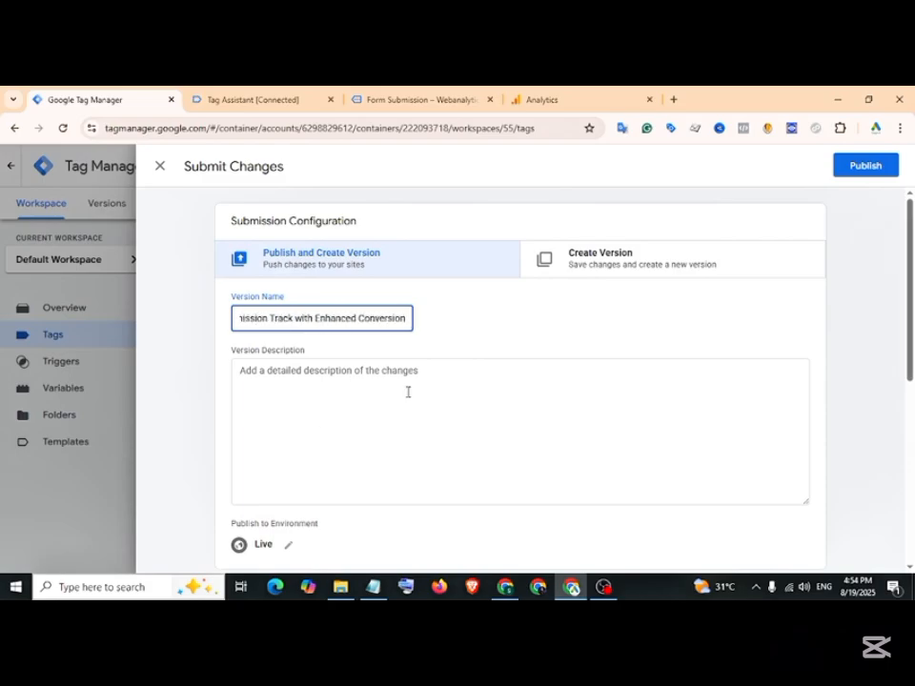
{"action": "left_click", "coordinate": [874, 171]}
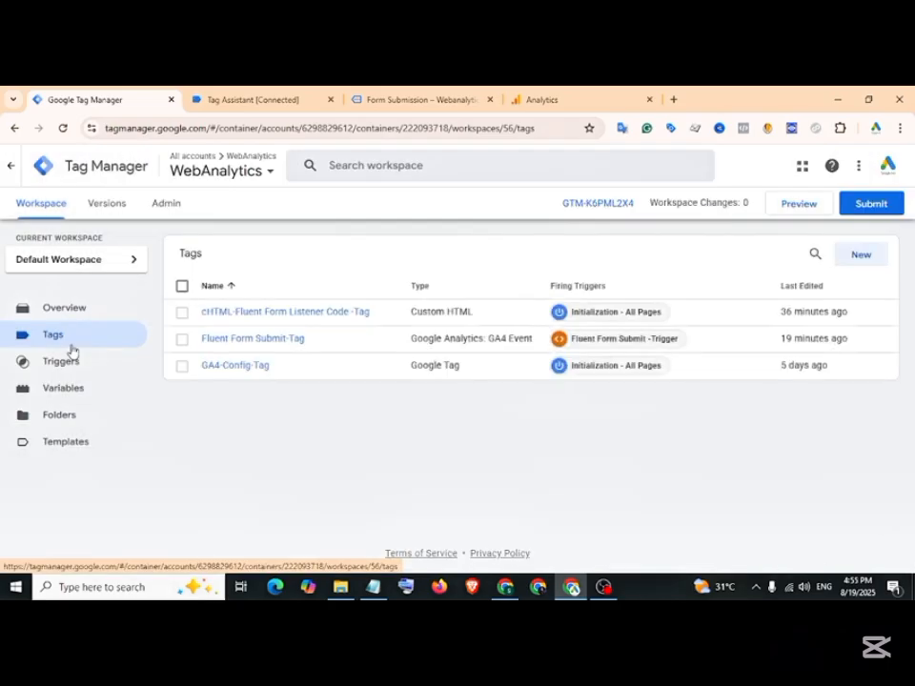